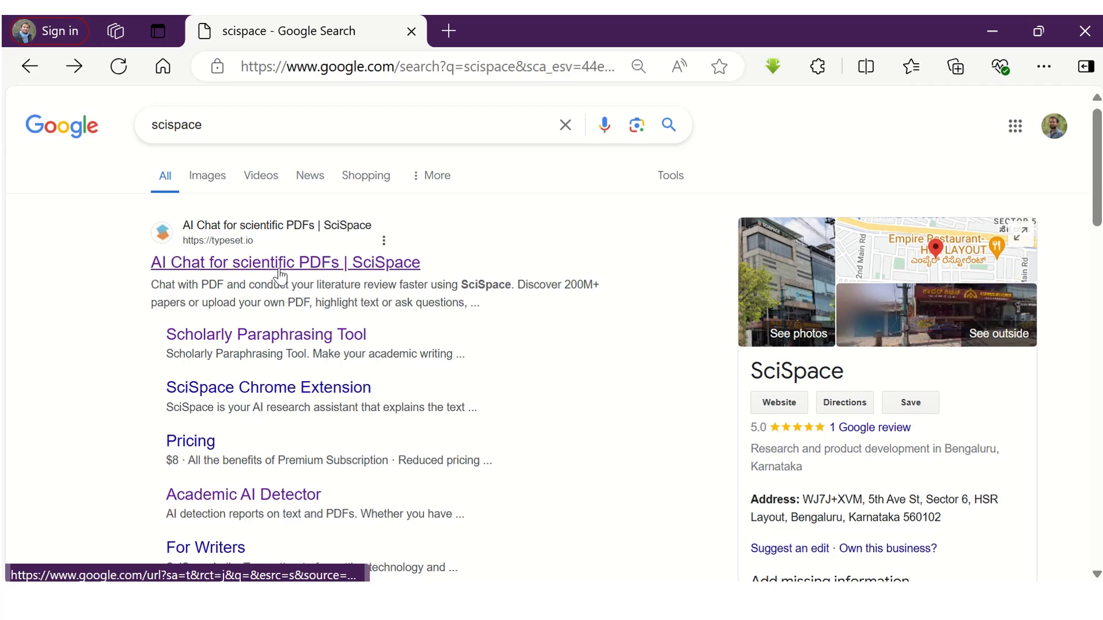
Open the 'AI Chat for scientific PDFs | SciSpace' result from the Google Search results
click(281, 278)
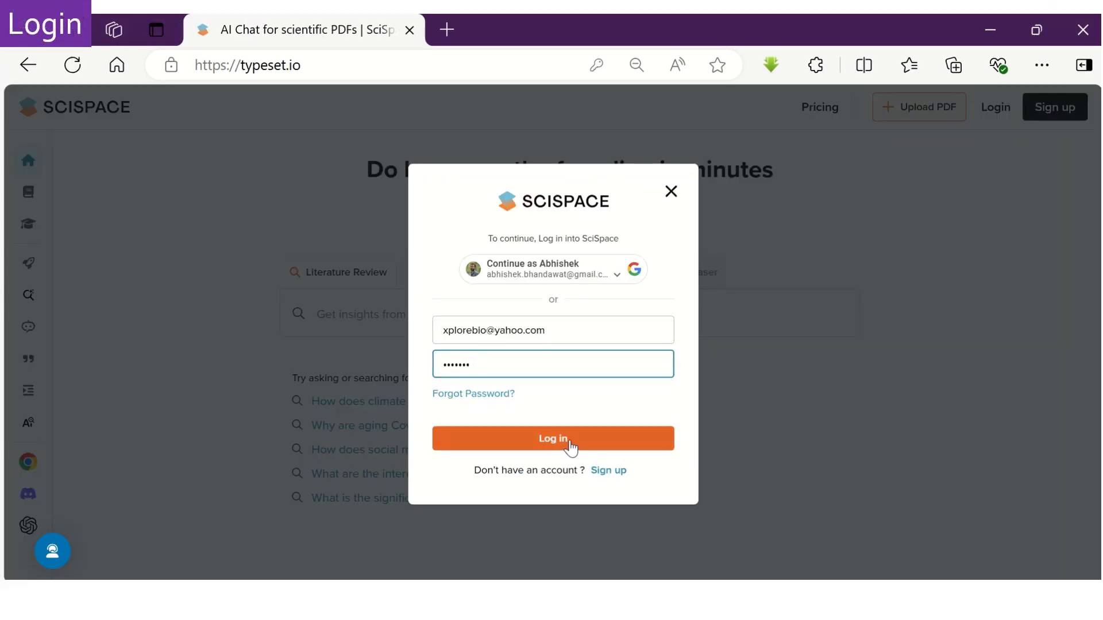
Submit the login details and decline Edge's offer to save the password
click(573, 449)
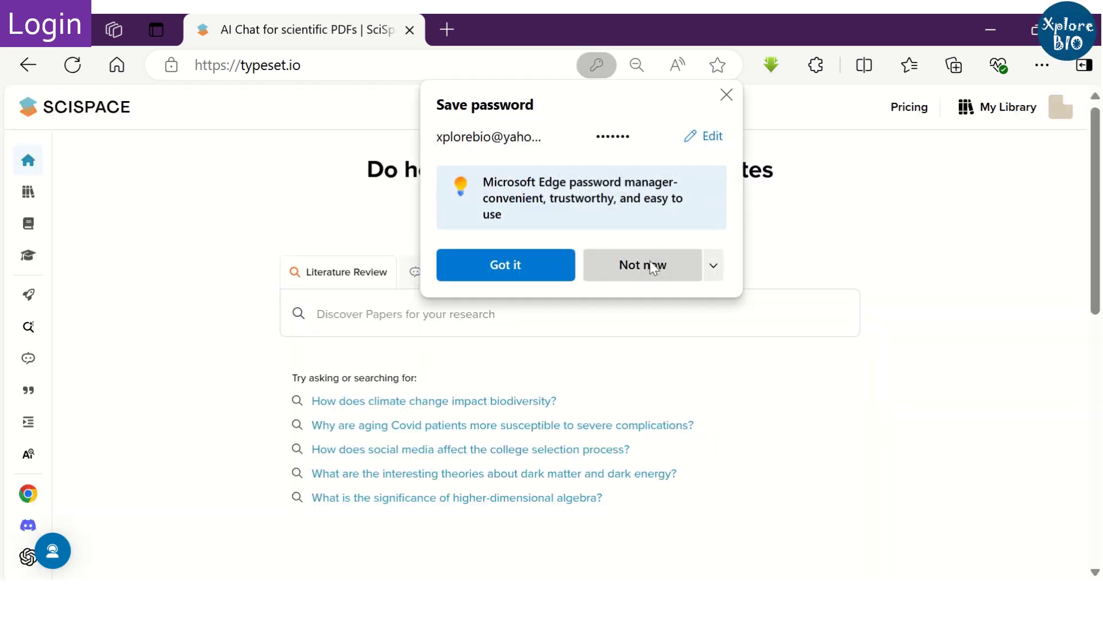
click(652, 265)
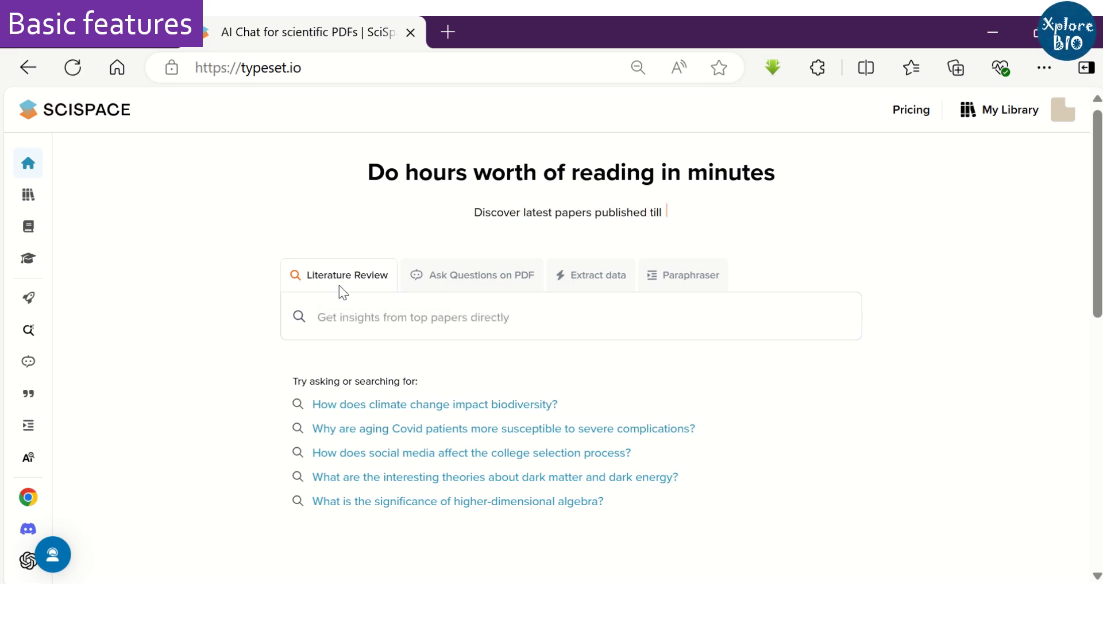
Preview the Ask Questions on PDF, Extract data and Paraphraser tools in turn
click(487, 282)
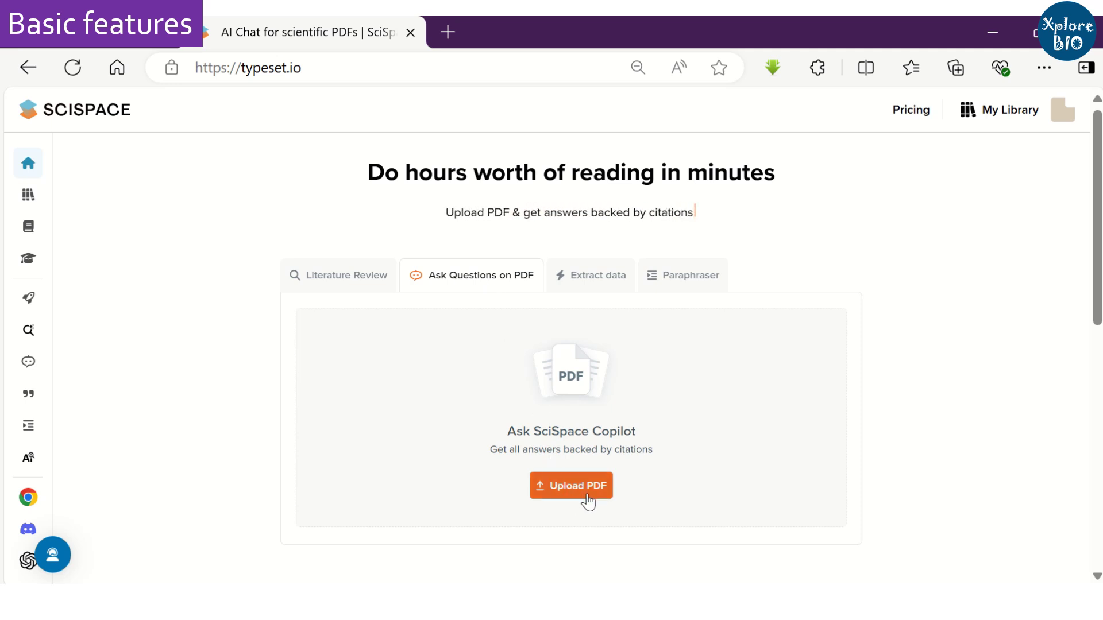
click(597, 287)
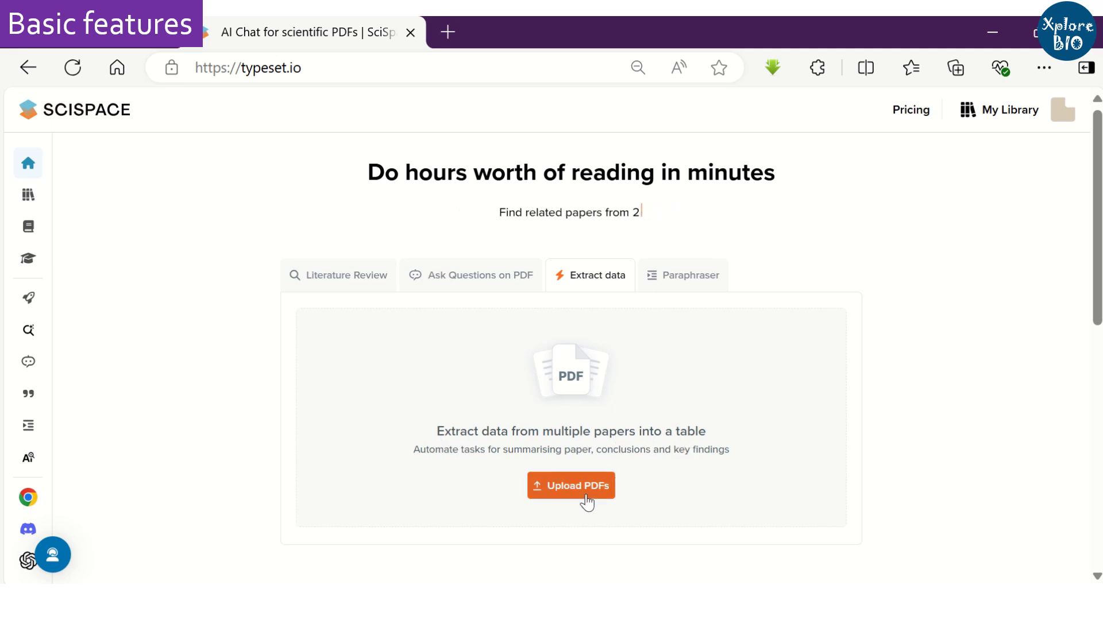
click(690, 281)
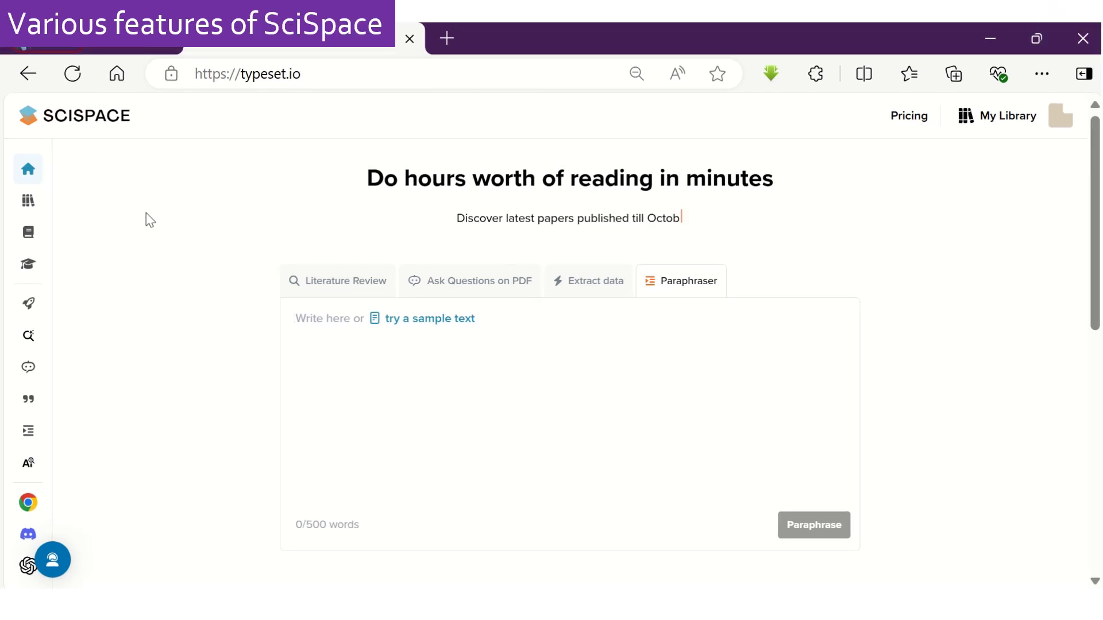
mouse_move(37, 185)
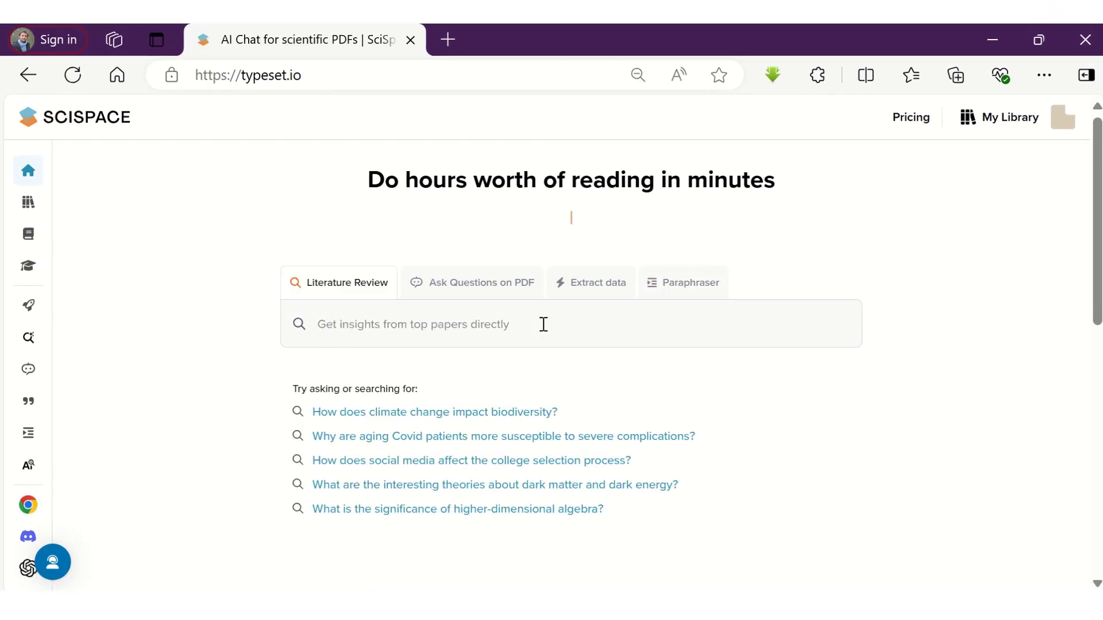
Paste the organic farming question and run the suggested crop yields and quality search
click(535, 328)
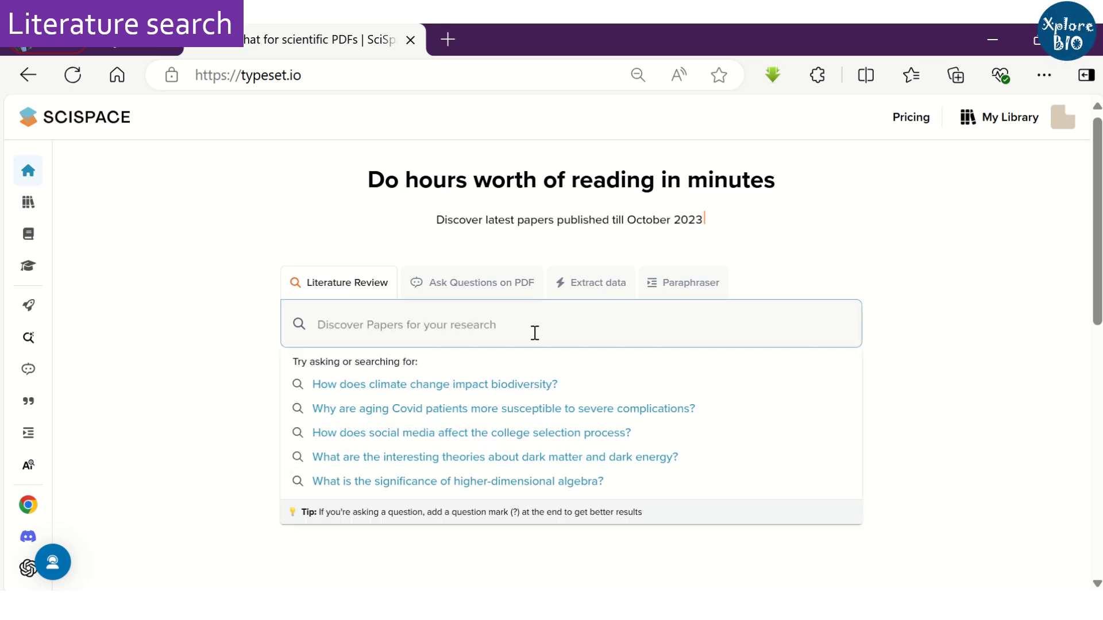
text(How organic farming is transforming agriculture?)
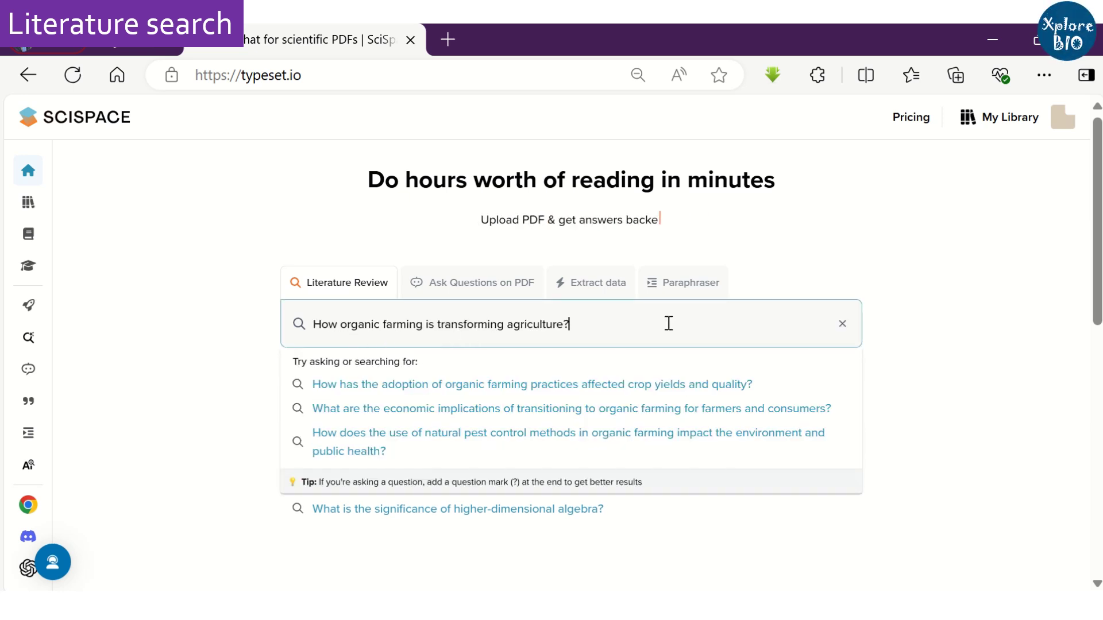
click(683, 395)
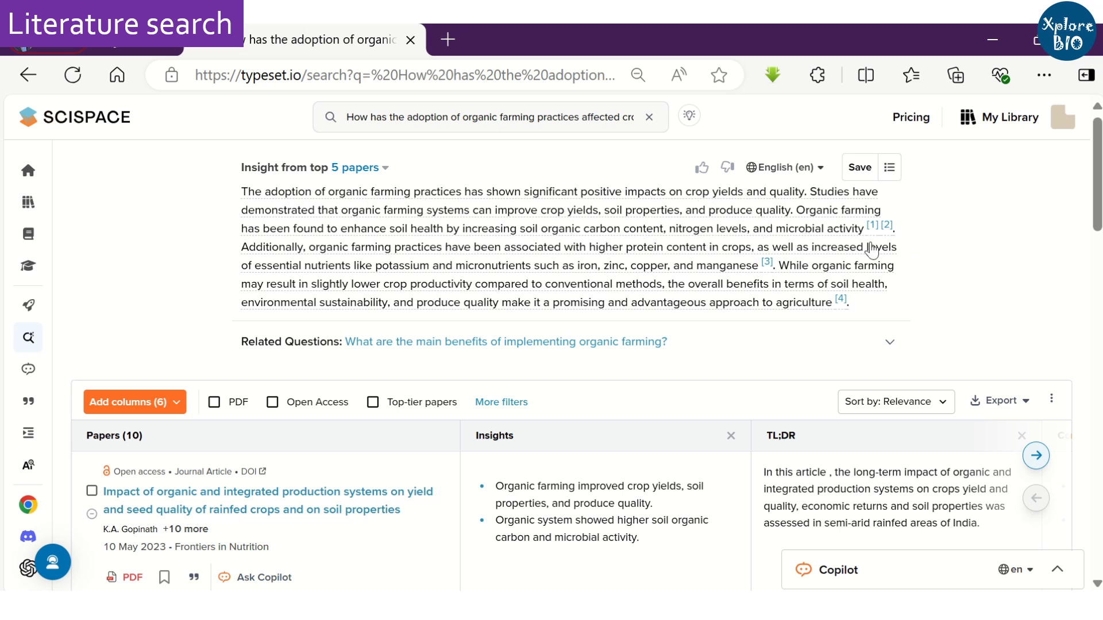
Scroll the results and inspect the Publication Type, Journals and Conferences filter choices
mouse_move(877, 231)
mouse_move(768, 266)
scroll(591, 270, down, 2)
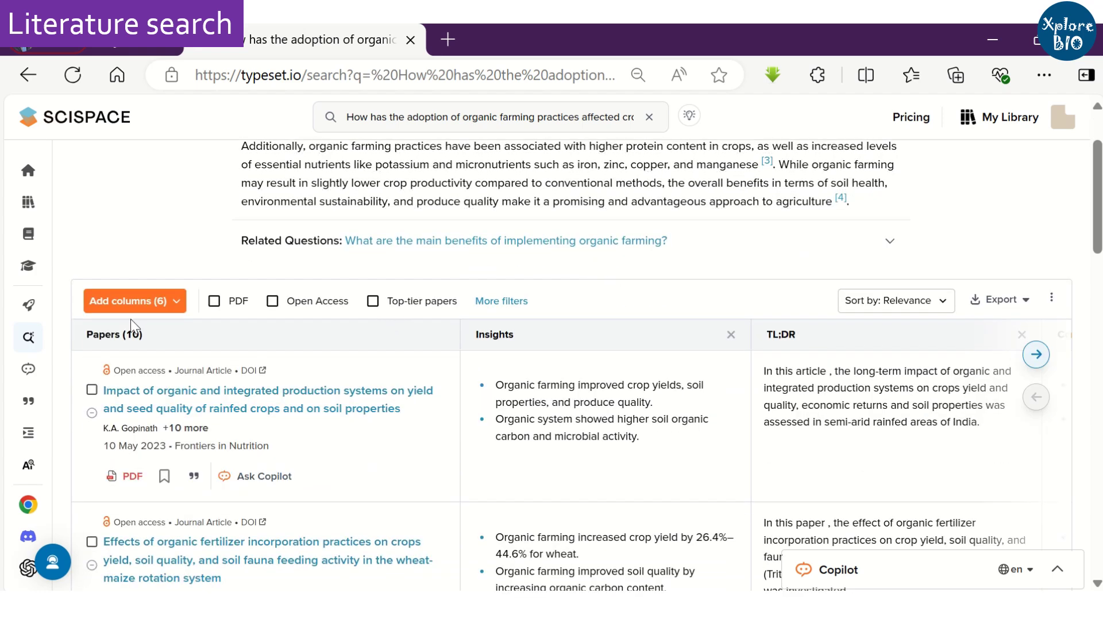
scroll(267, 355, down, 2)
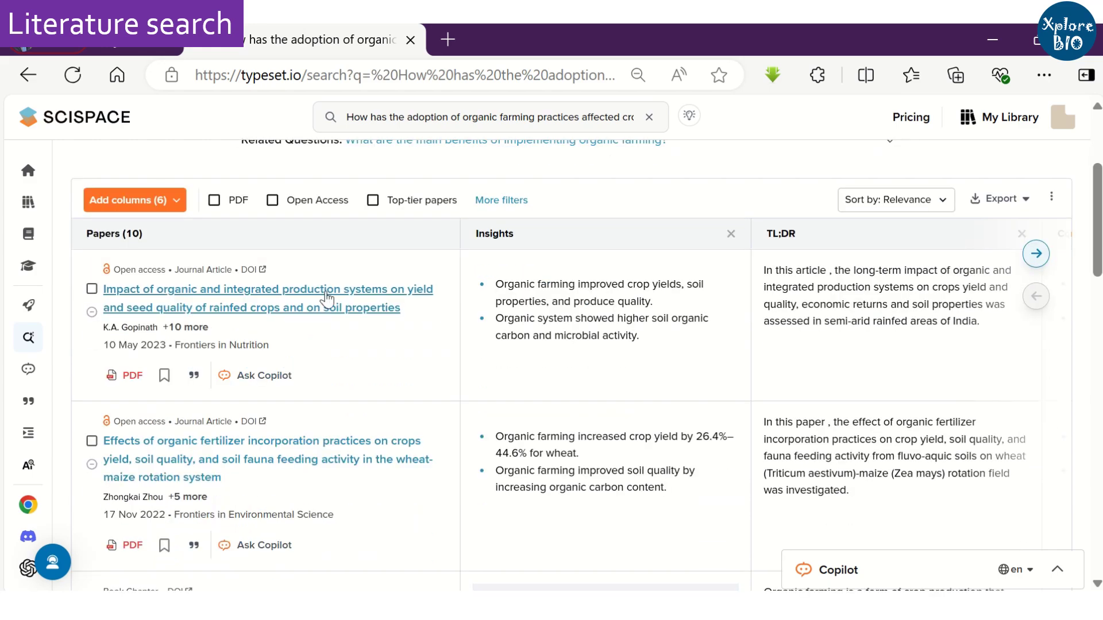
scroll(329, 304, down, 5)
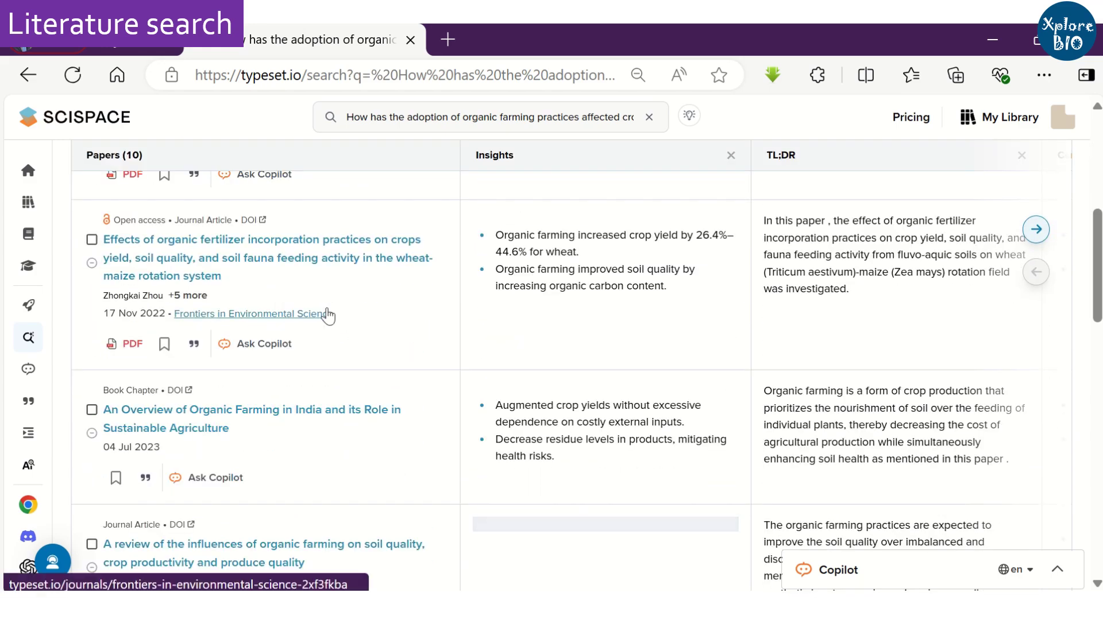
scroll(331, 316, down, 5)
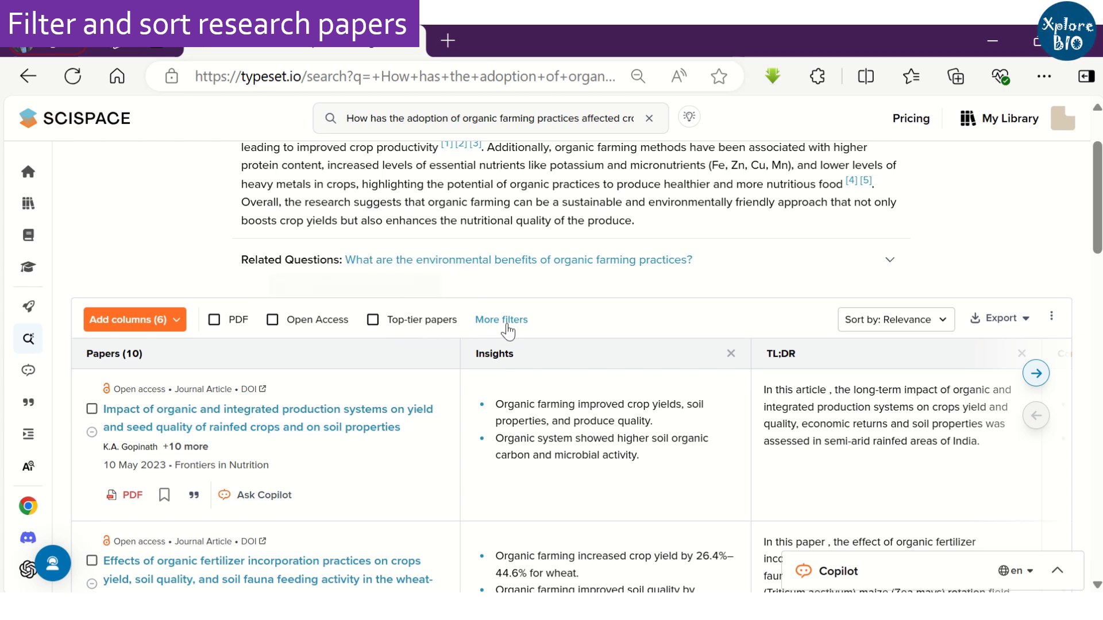
click(505, 321)
click(296, 350)
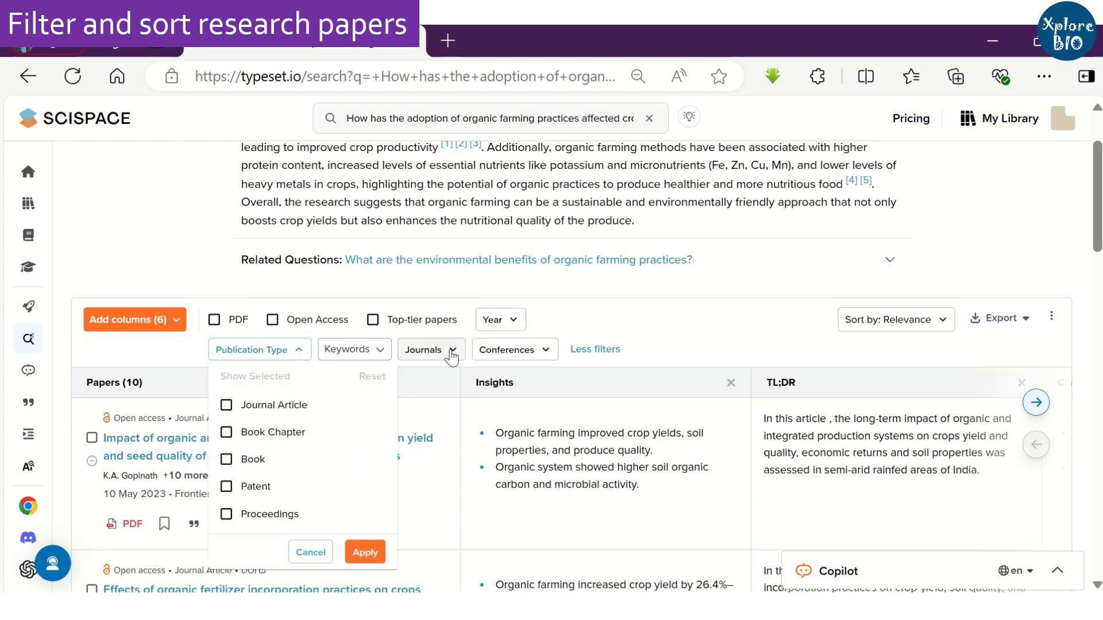
click(450, 352)
click(509, 356)
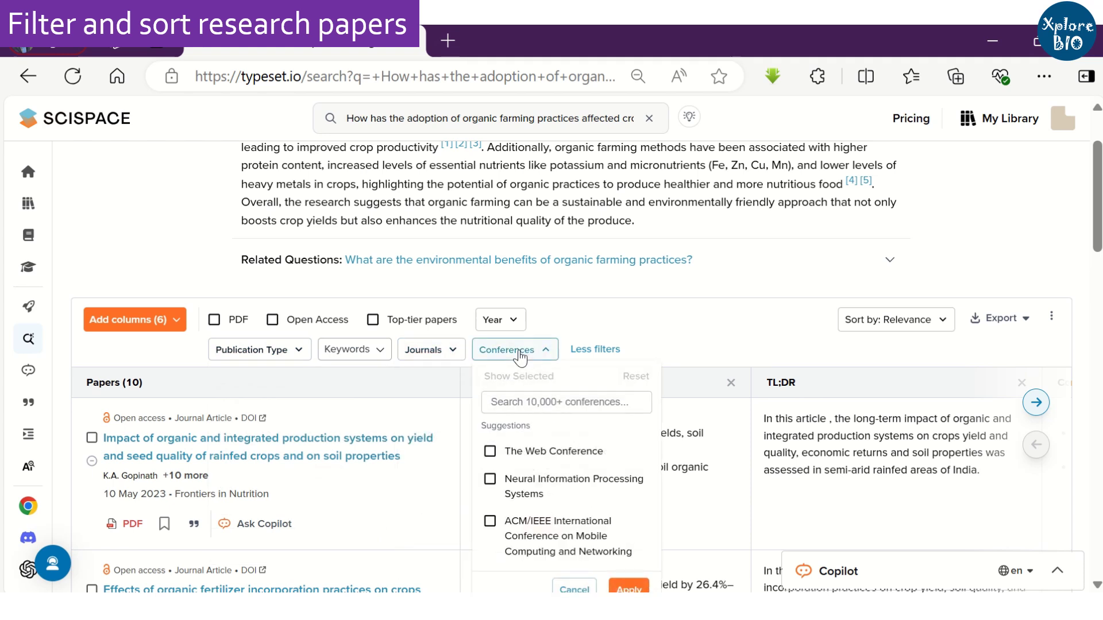
click(640, 342)
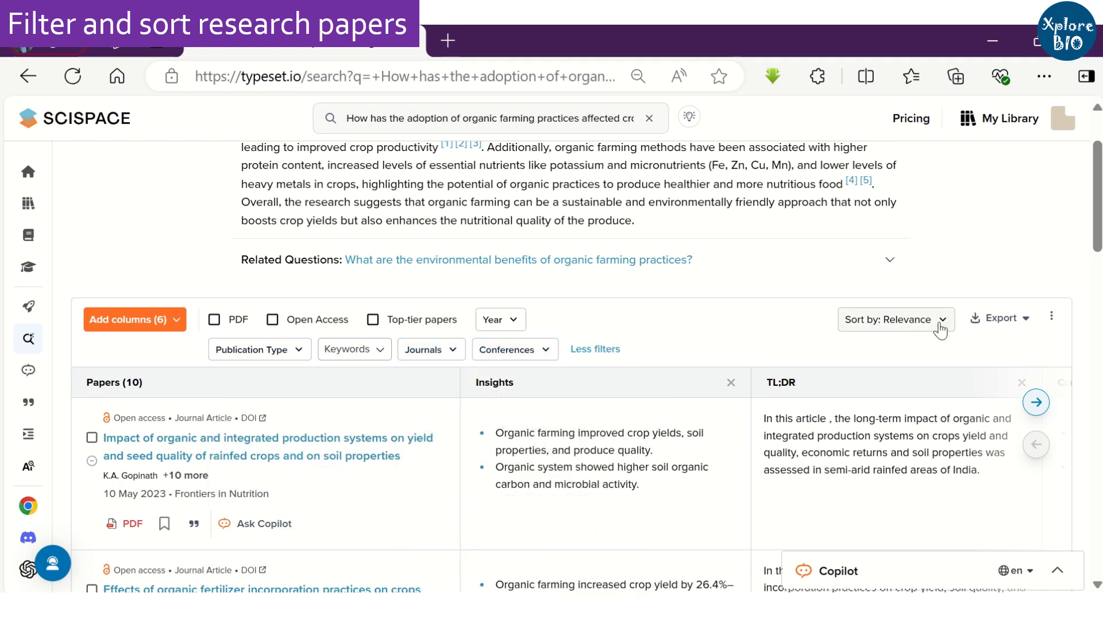
Sort the papers by Citation Count and scroll the reordered list
click(939, 323)
click(935, 373)
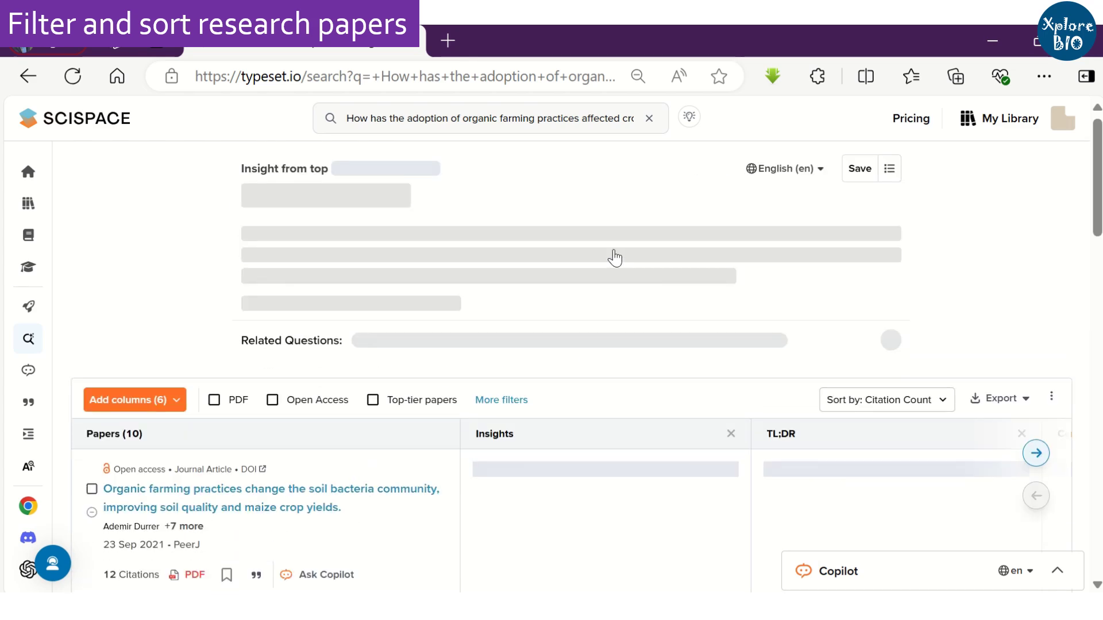
scroll(639, 368, down, 2)
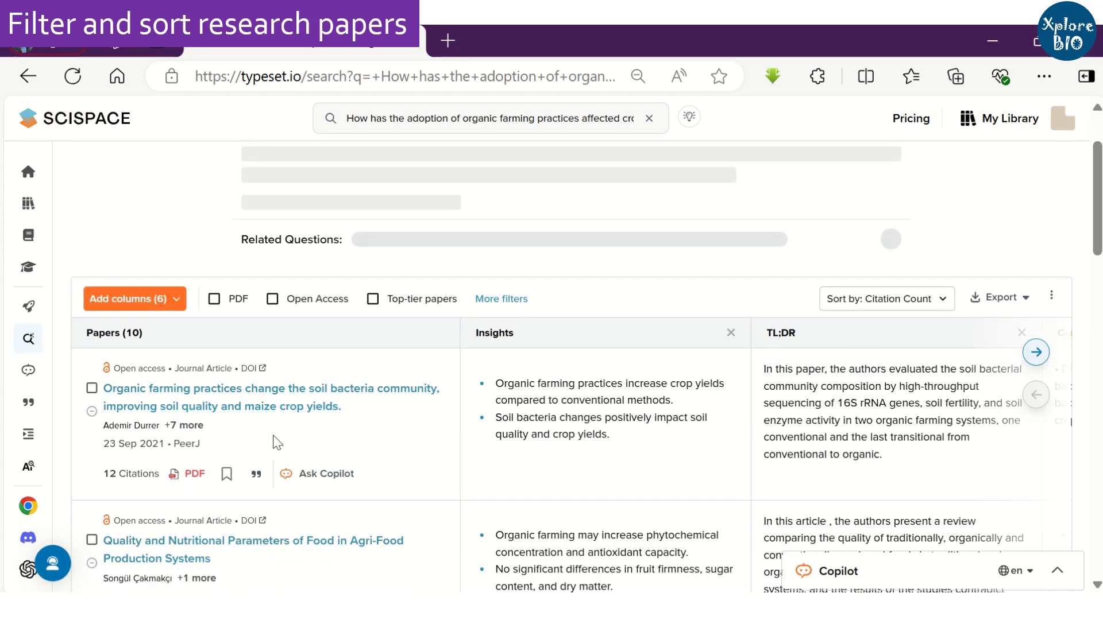
scroll(198, 302, down, 2)
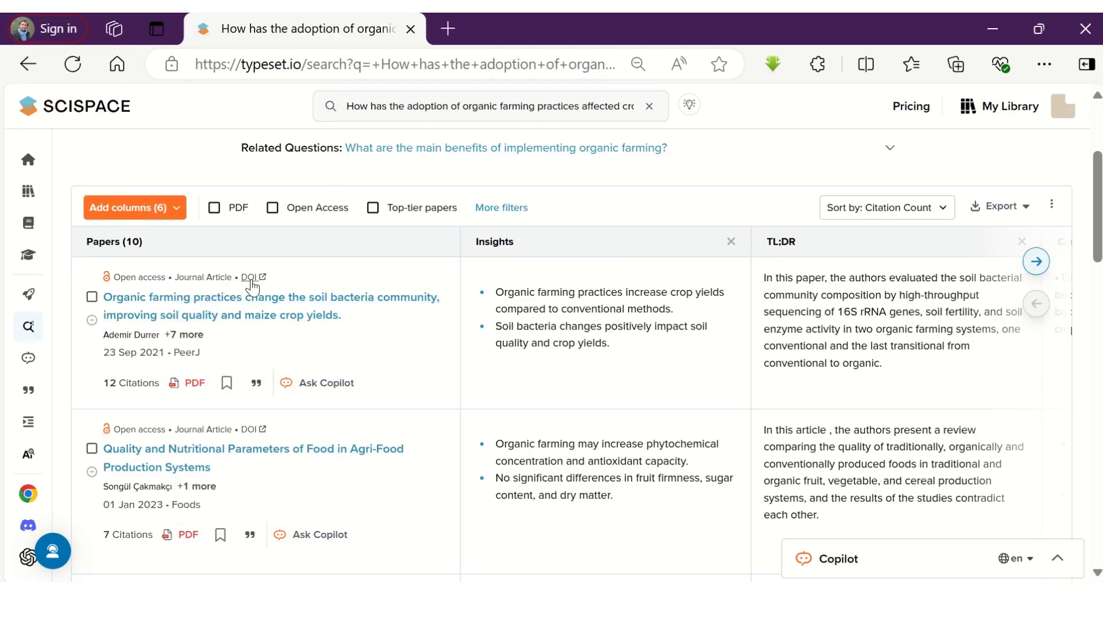
View the top soil bacteria paper's PDF on PeerJ, then close it to return to SciSpace
click(249, 280)
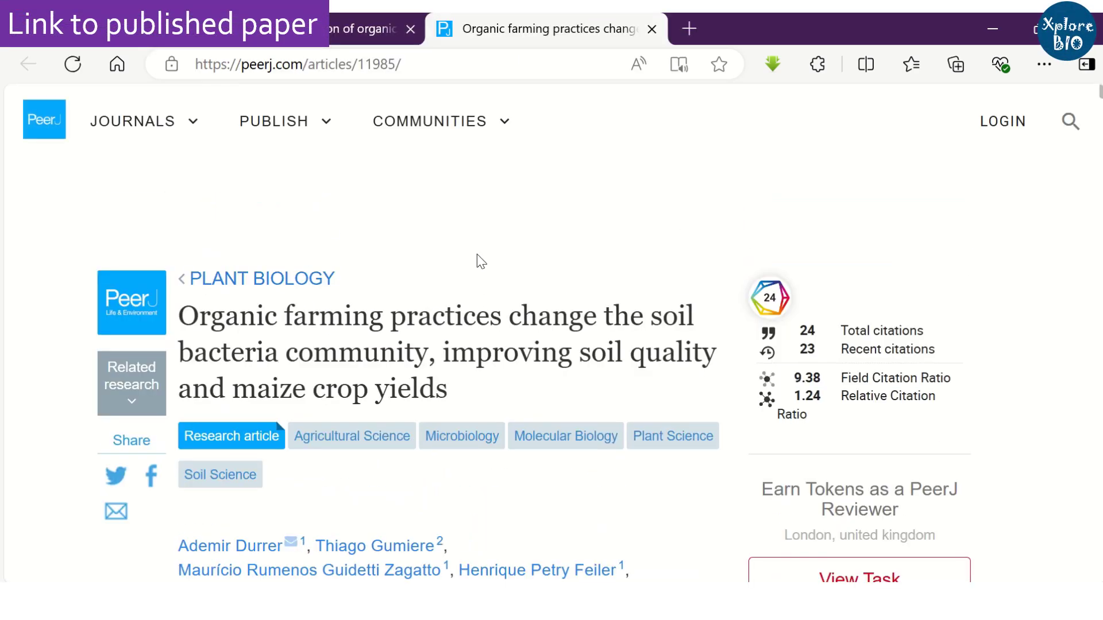
scroll(354, 185, down, 5)
key(ctrl+w)
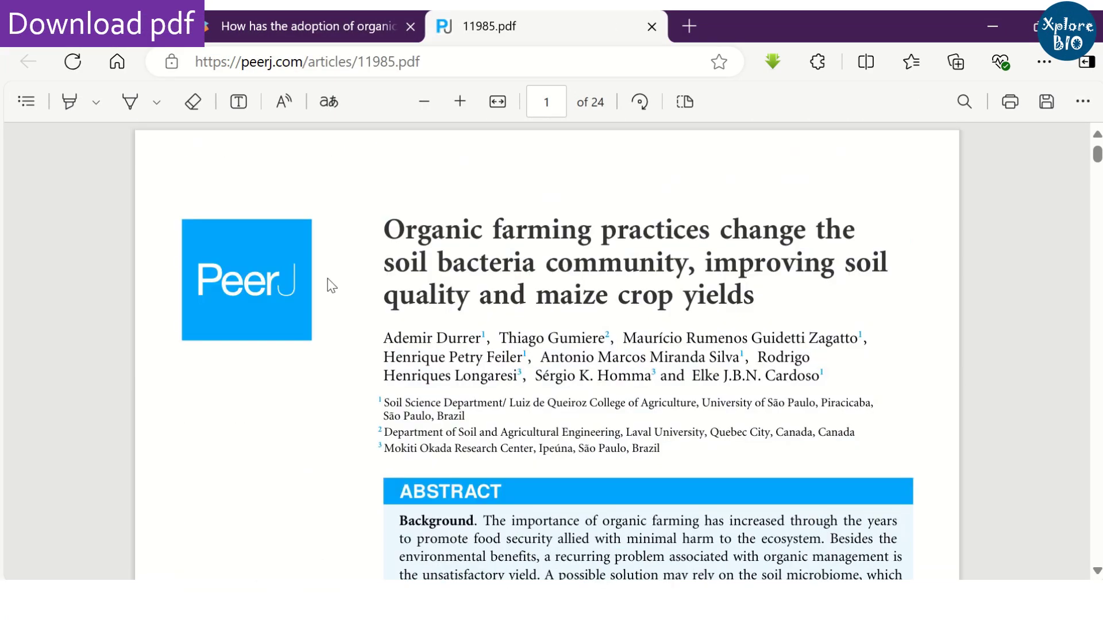
scroll(585, 376, down, 10)
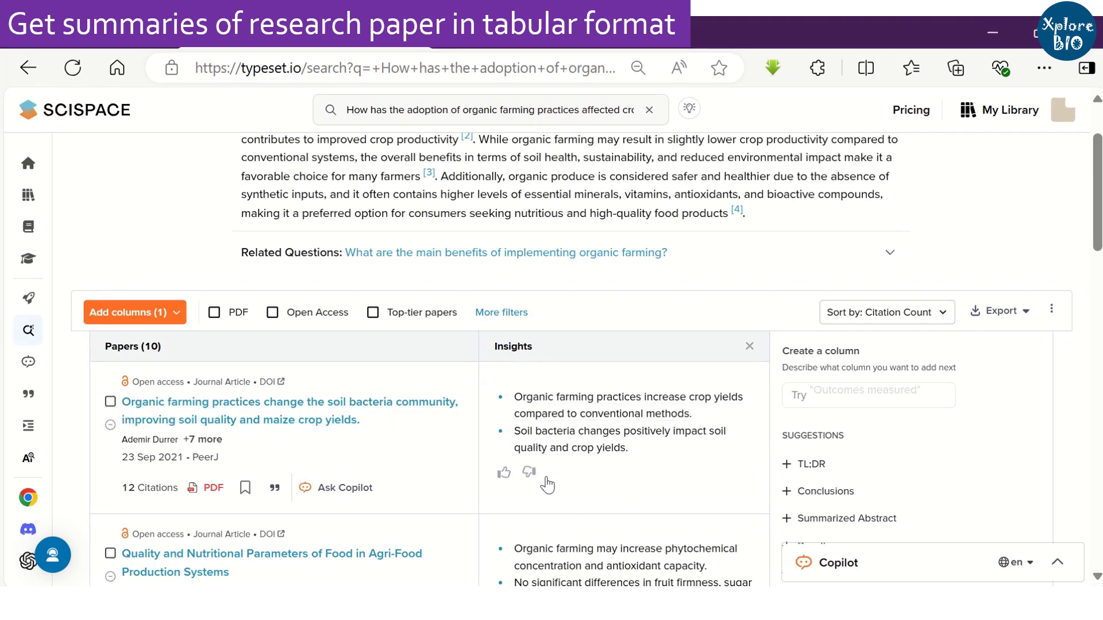
Add Conclusions, Summarized Abstract, Results, Summarized Introduction, Methods Used, Limitations, Contributions and Practical Implications columns
click(177, 313)
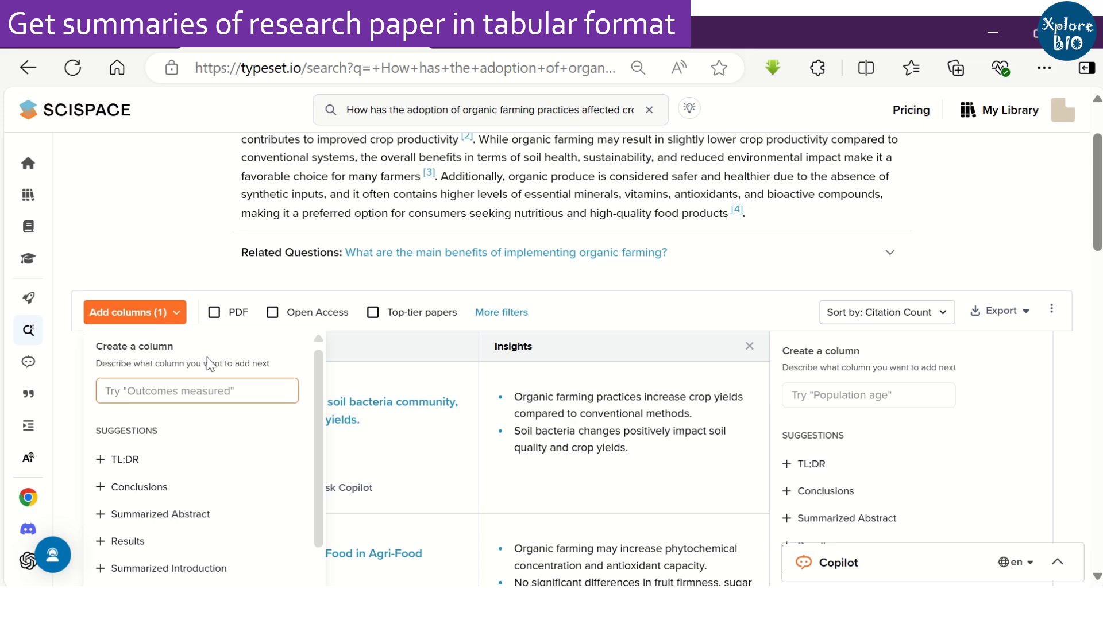
scroll(211, 367, down, 2)
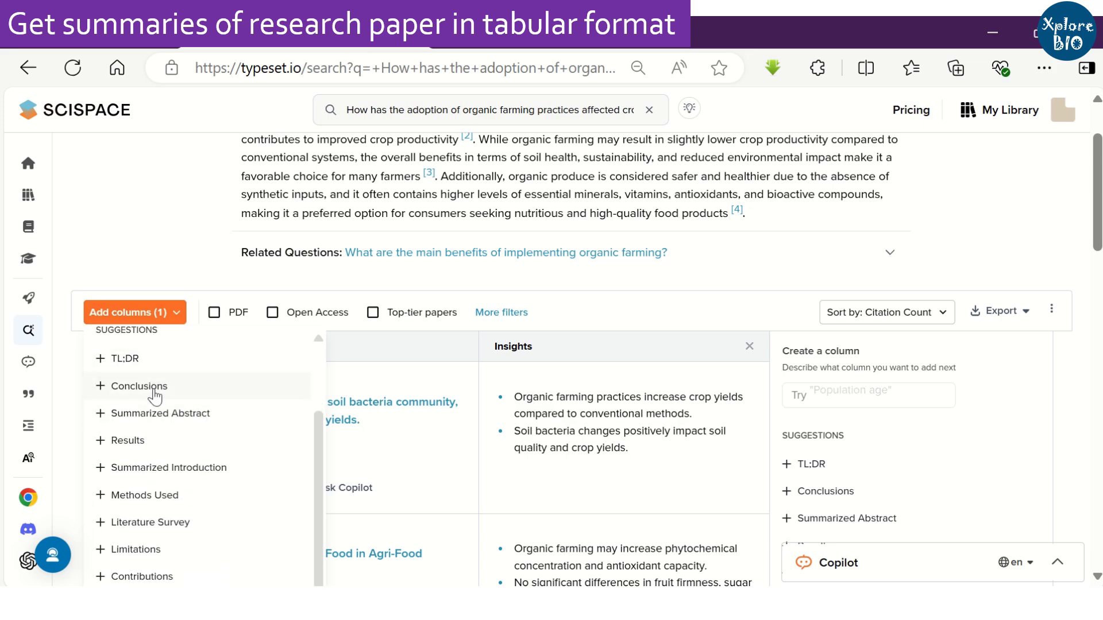
click(154, 386)
click(213, 387)
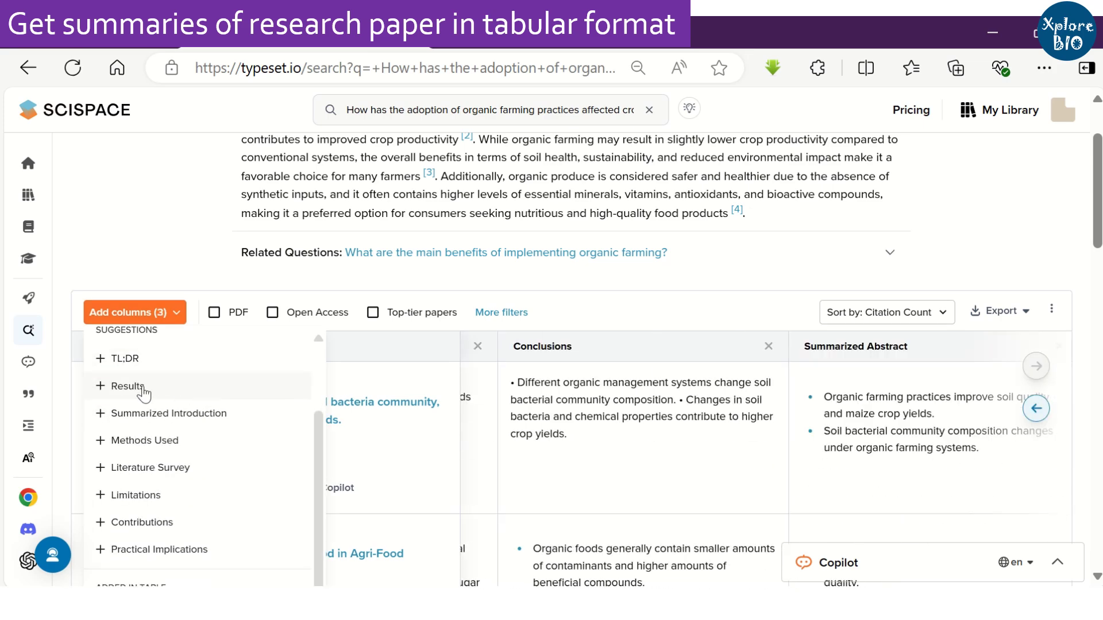
click(143, 389)
click(225, 390)
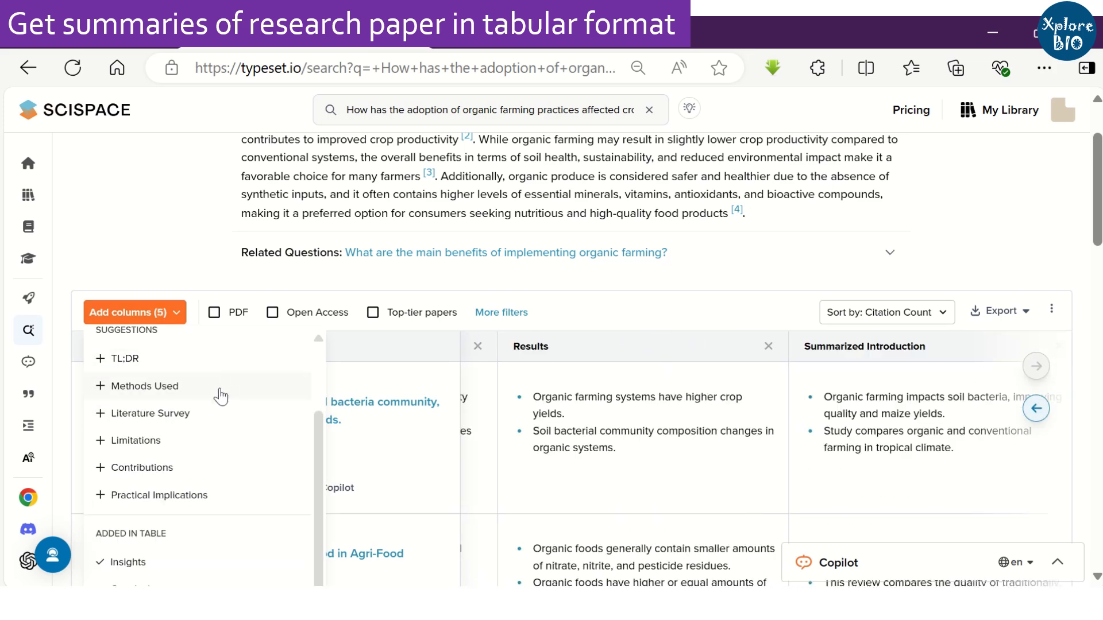
click(173, 396)
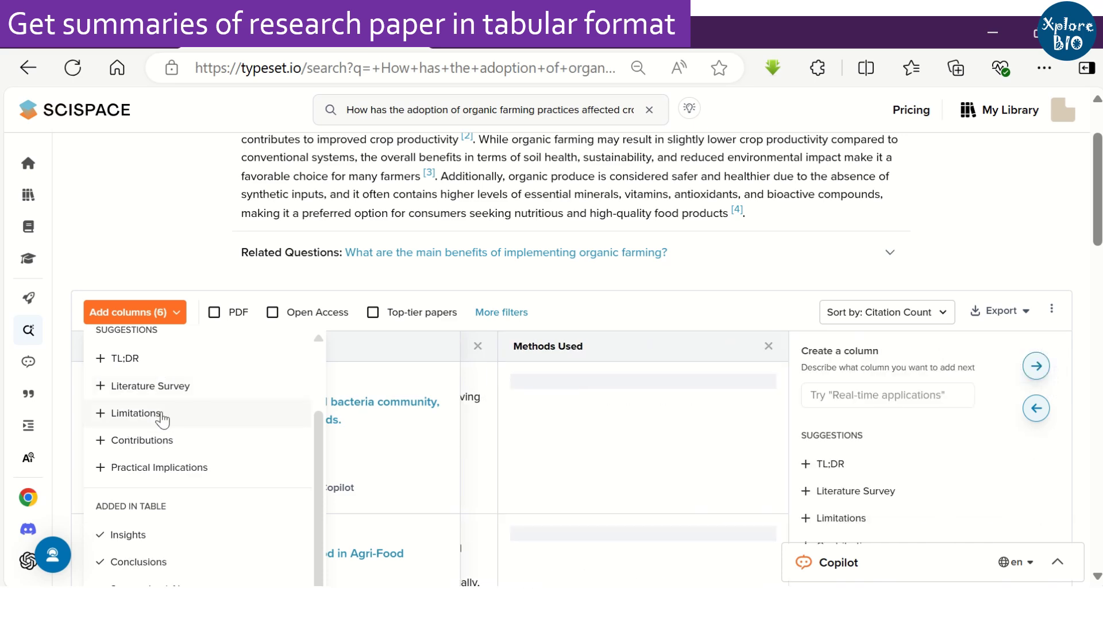
click(162, 421)
click(201, 422)
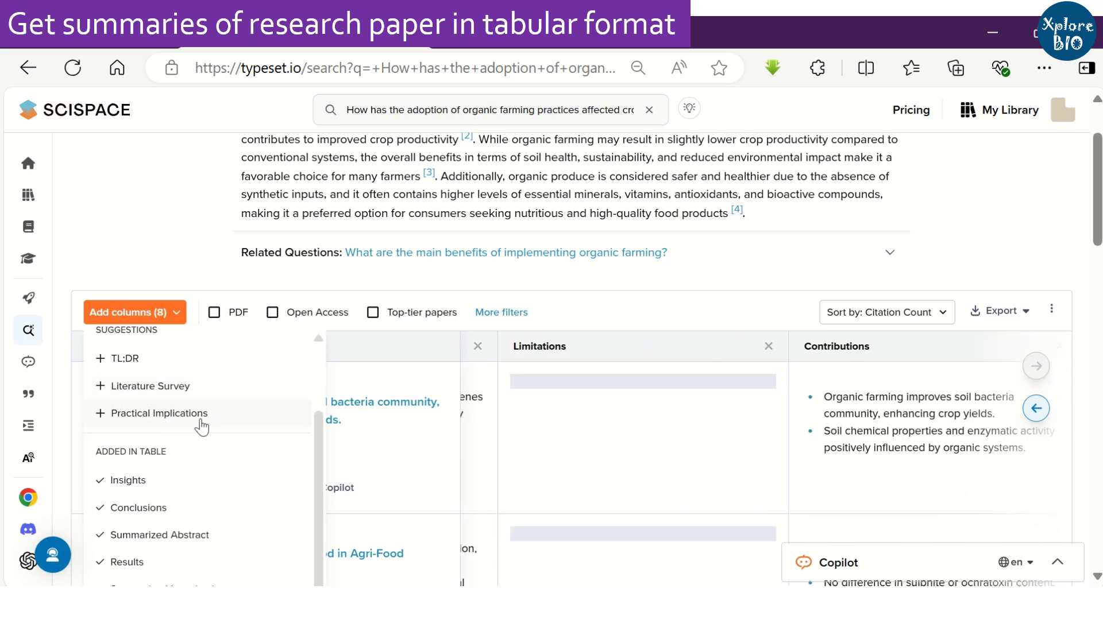
click(201, 422)
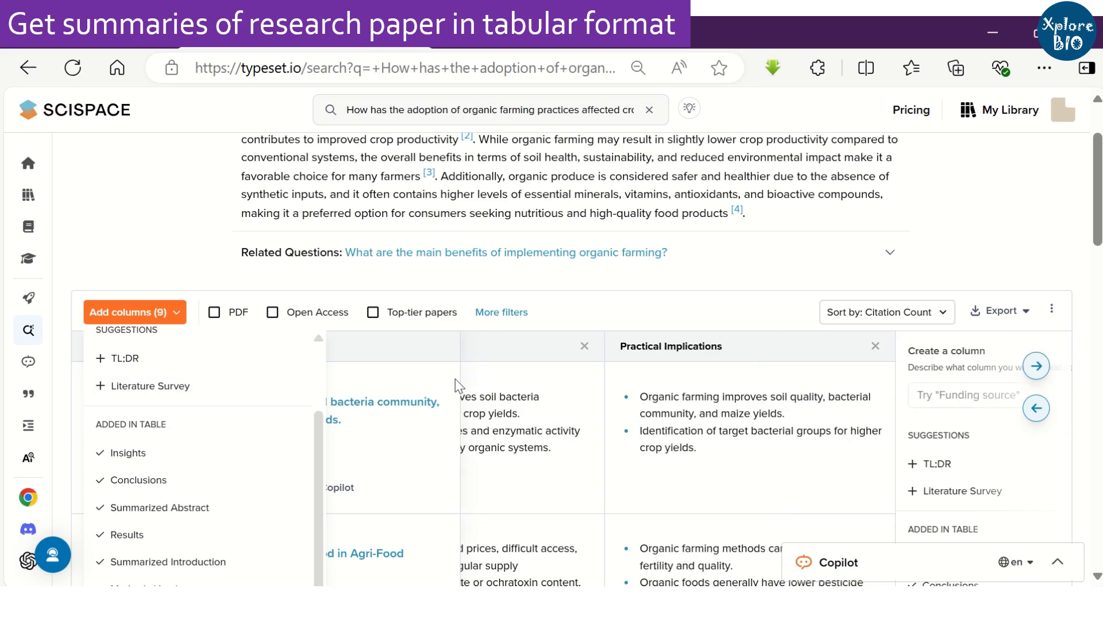
click(699, 358)
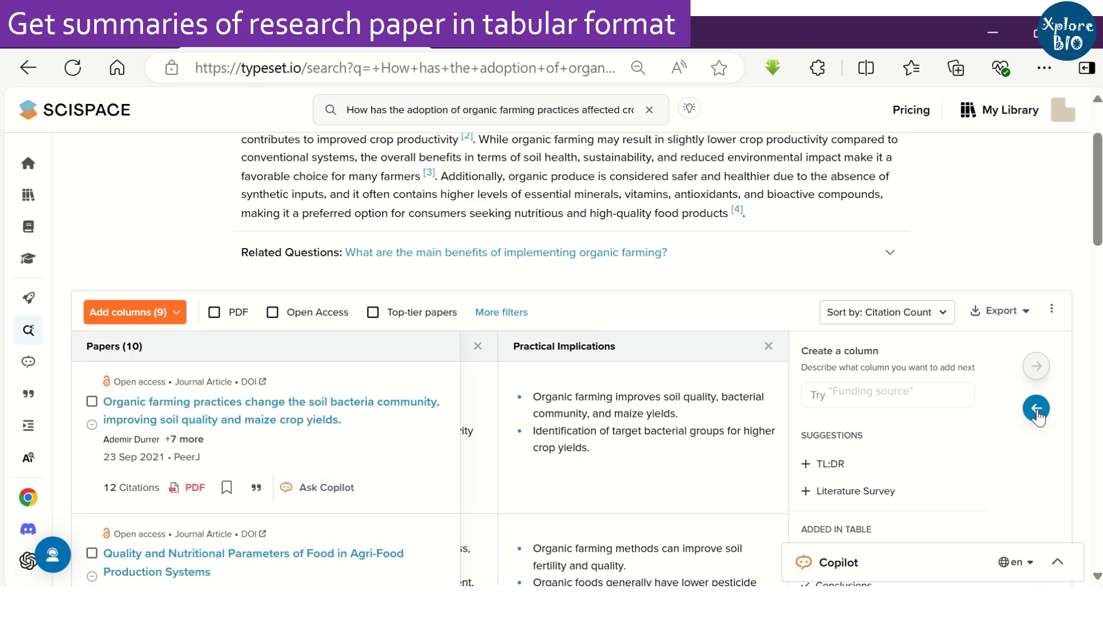
Page back and forth through the table's summary columns with the arrow buttons
click(1036, 409)
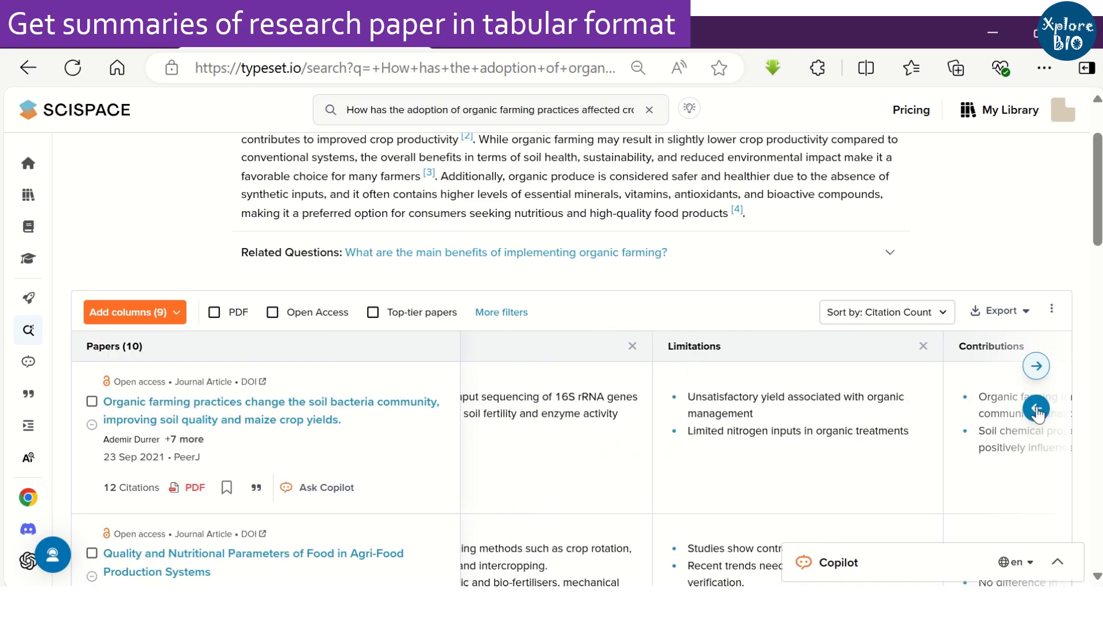
click(1037, 409)
click(1036, 409)
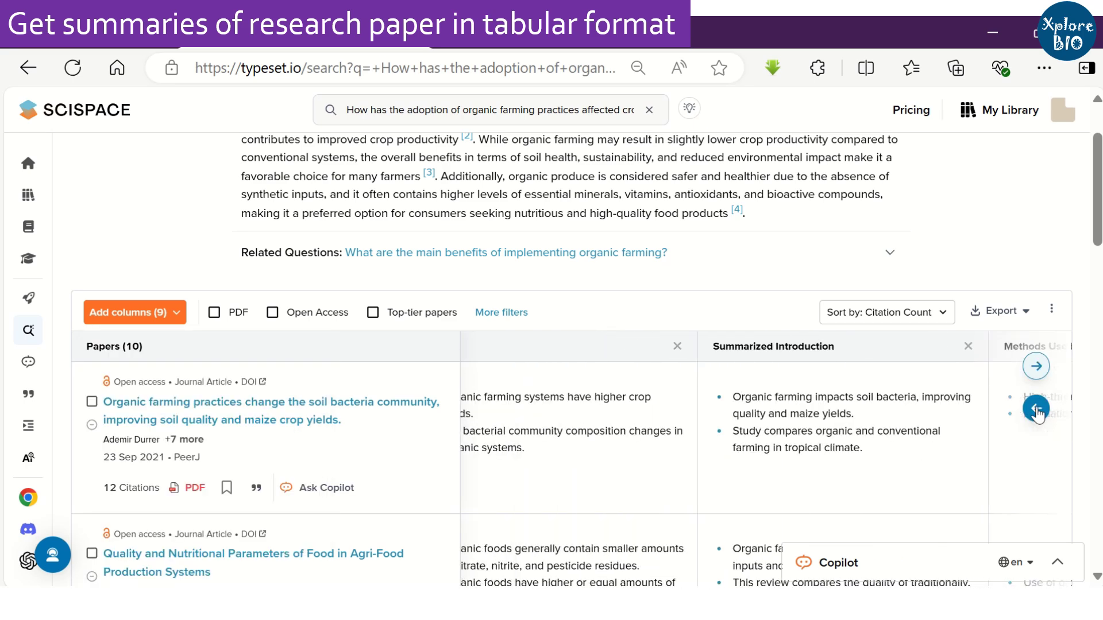
click(1037, 409)
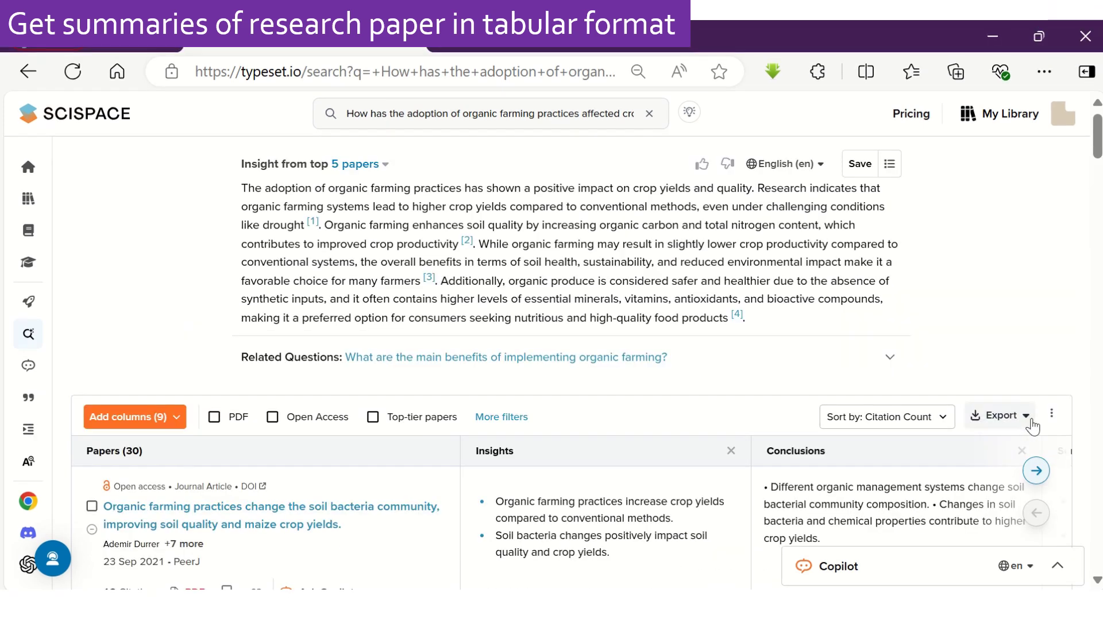
Export all 100 results as an Excel file and enable editing of the workbook
click(1031, 424)
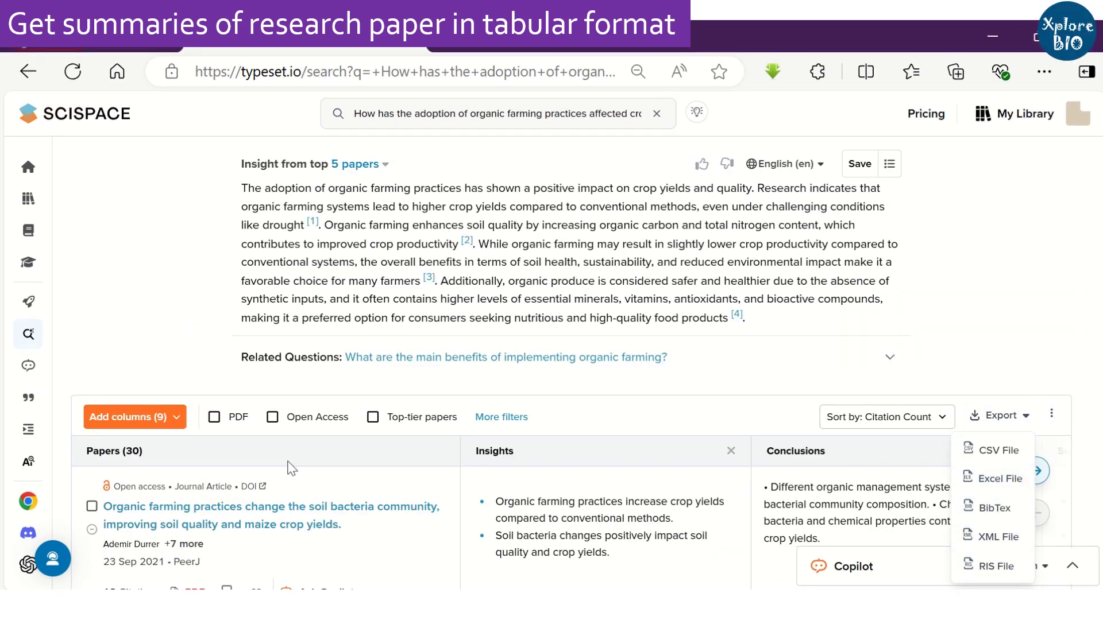
click(586, 437)
scroll(1074, 282, down, 10)
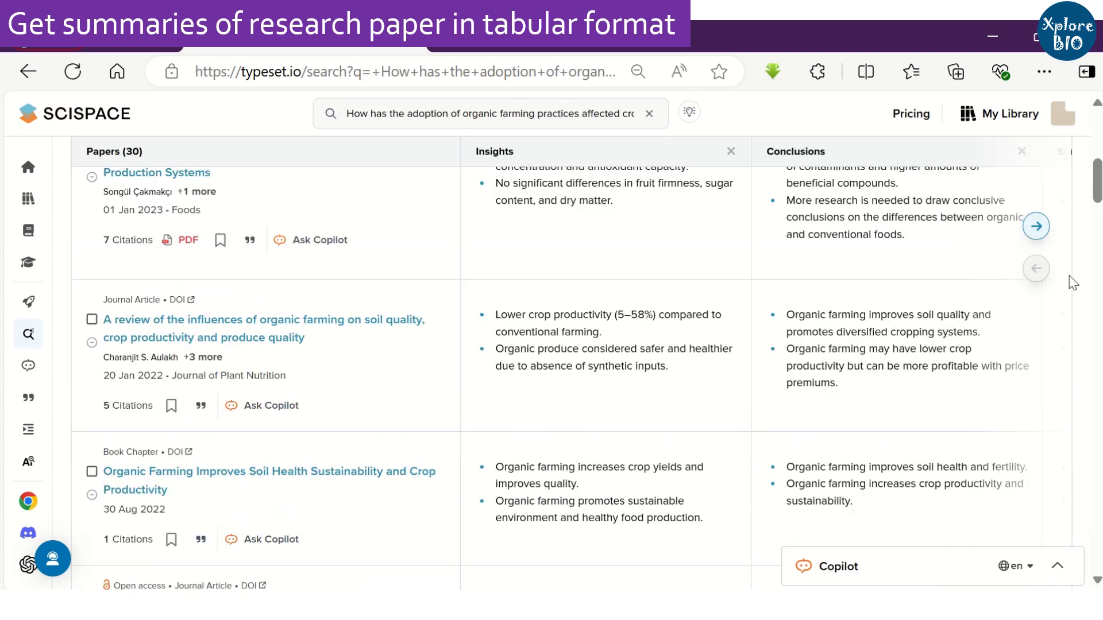
scroll(1097, 262, down, 5)
scroll(1097, 261, down, 10)
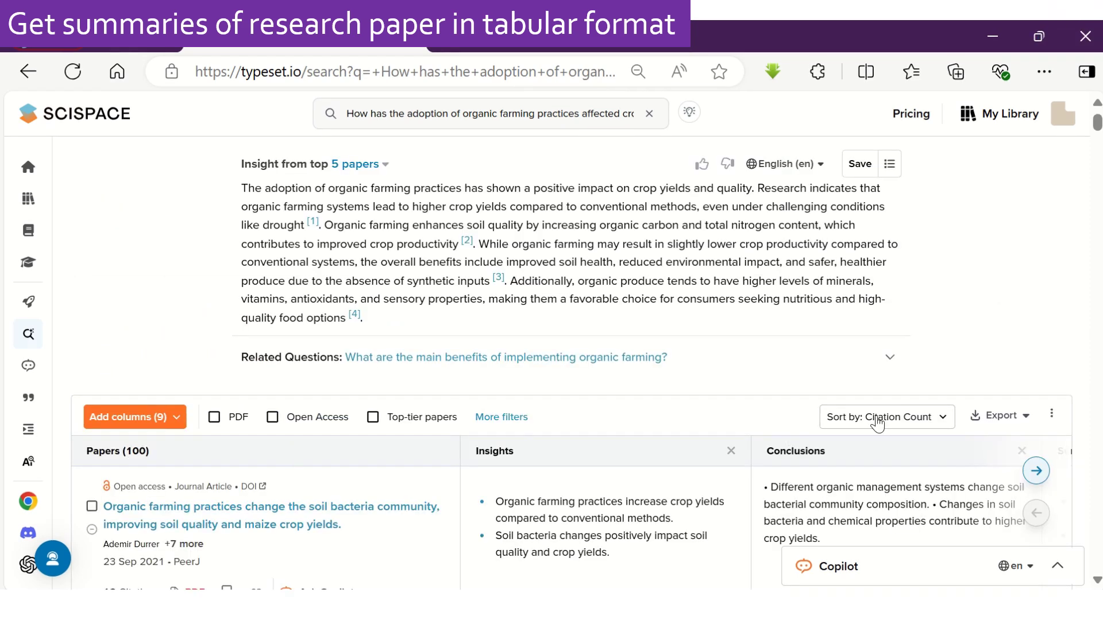
click(997, 416)
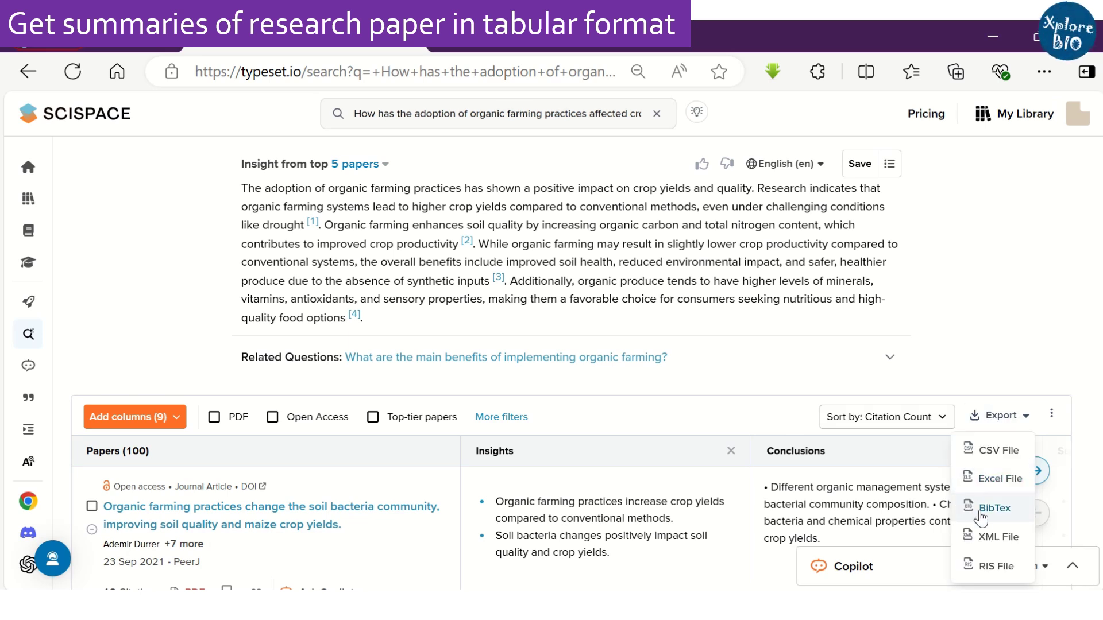
click(981, 483)
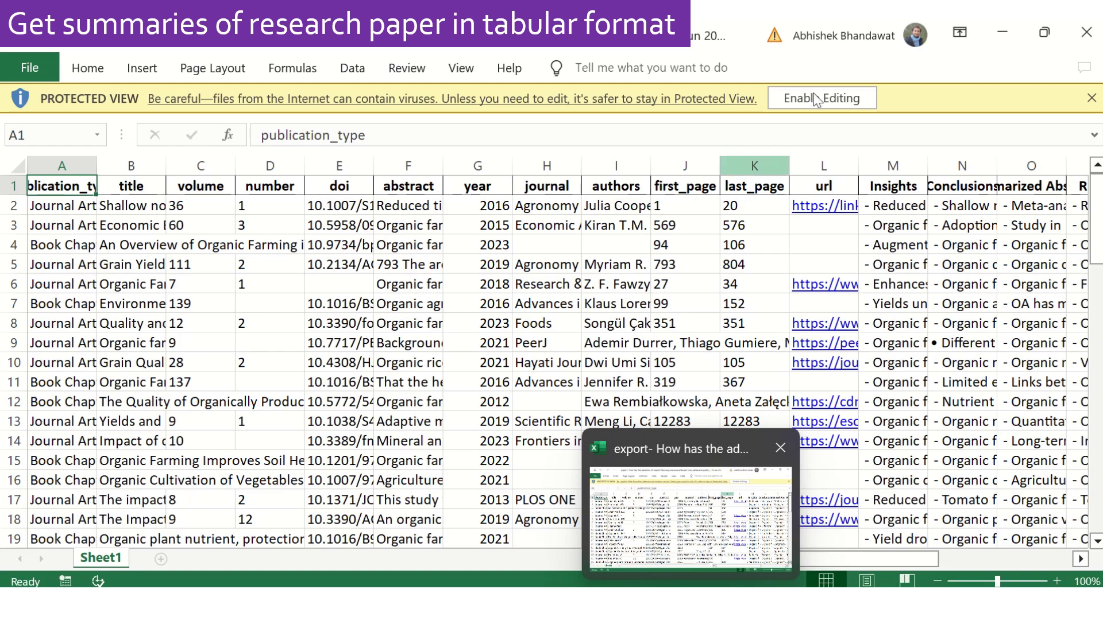
click(821, 96)
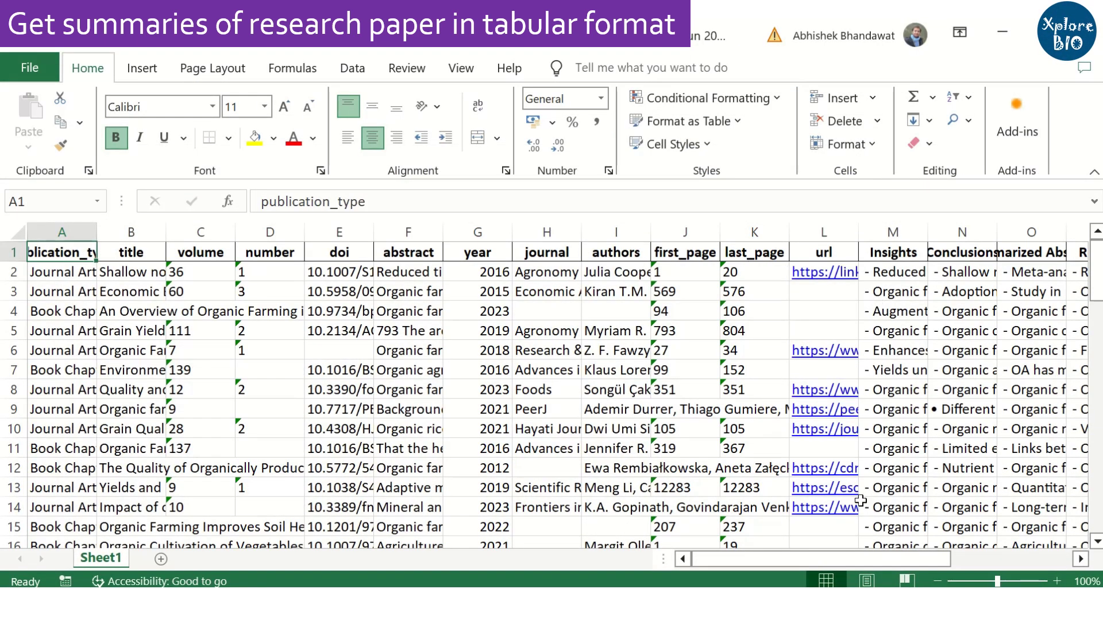
Check the Summarized Abstract to Methods Used headers, expand R2's Methods Used text, then open the paper's citation
drag(852, 558, 974, 558)
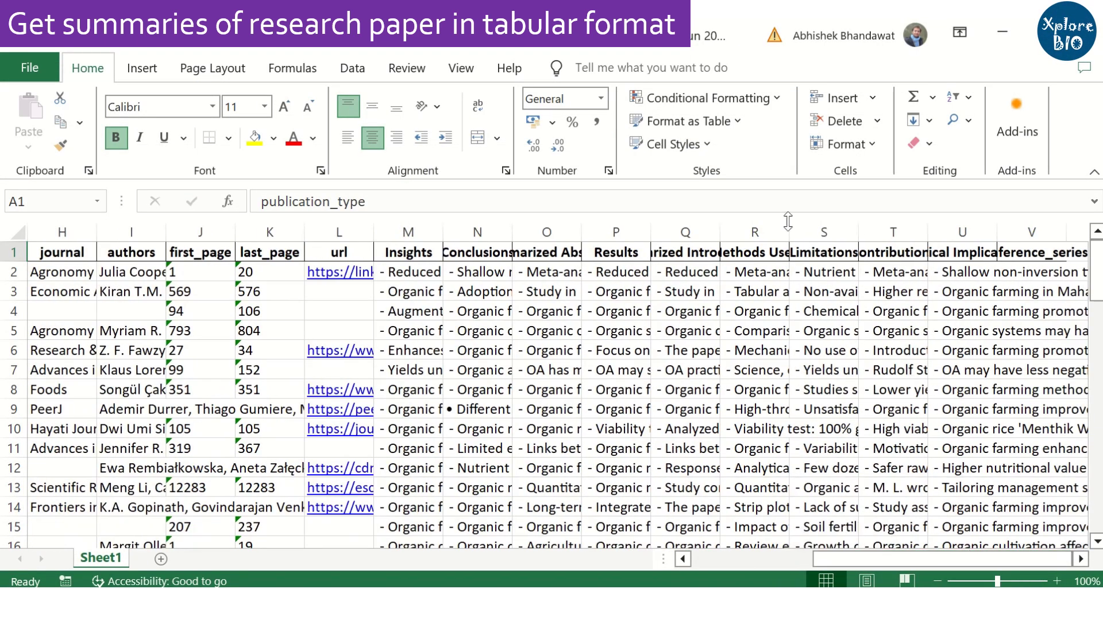
click(556, 252)
click(627, 253)
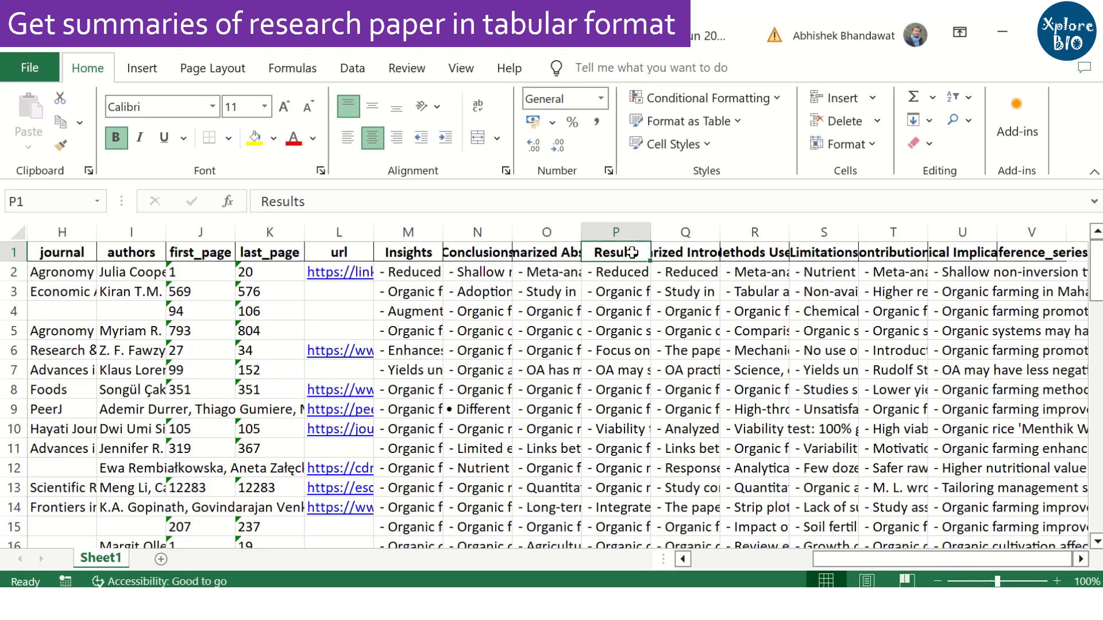
click(676, 254)
click(744, 257)
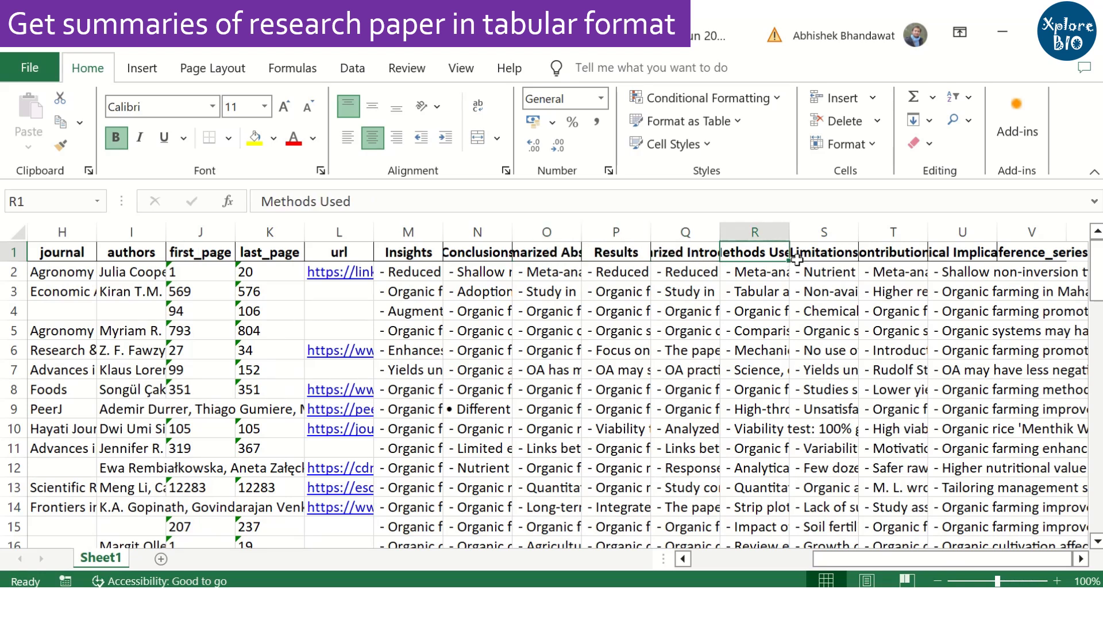
click(774, 273)
double_click(774, 273)
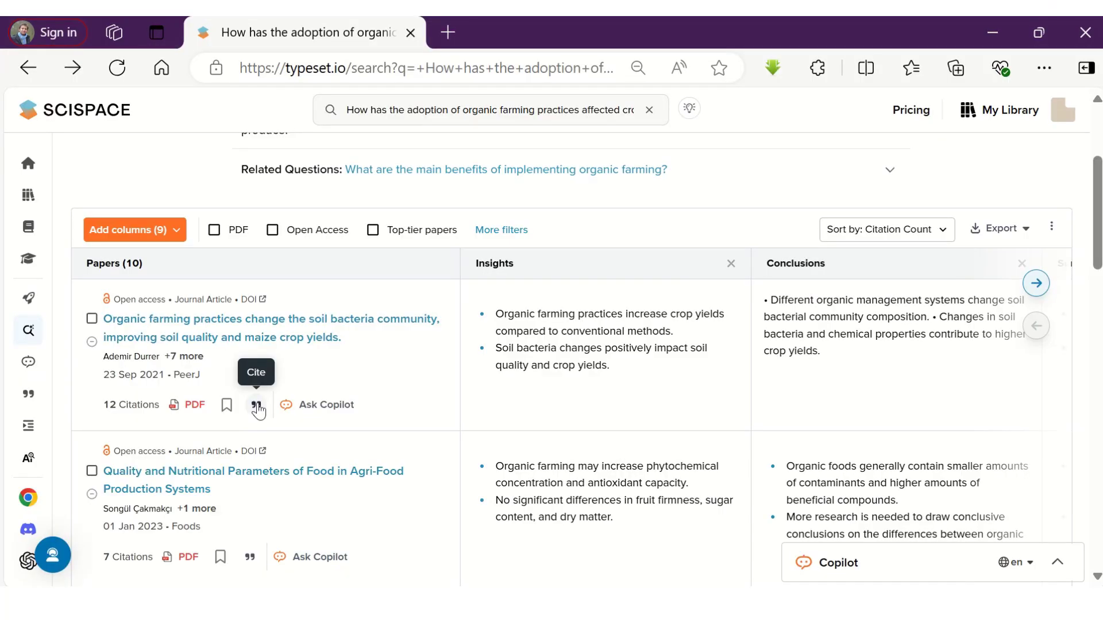
click(256, 405)
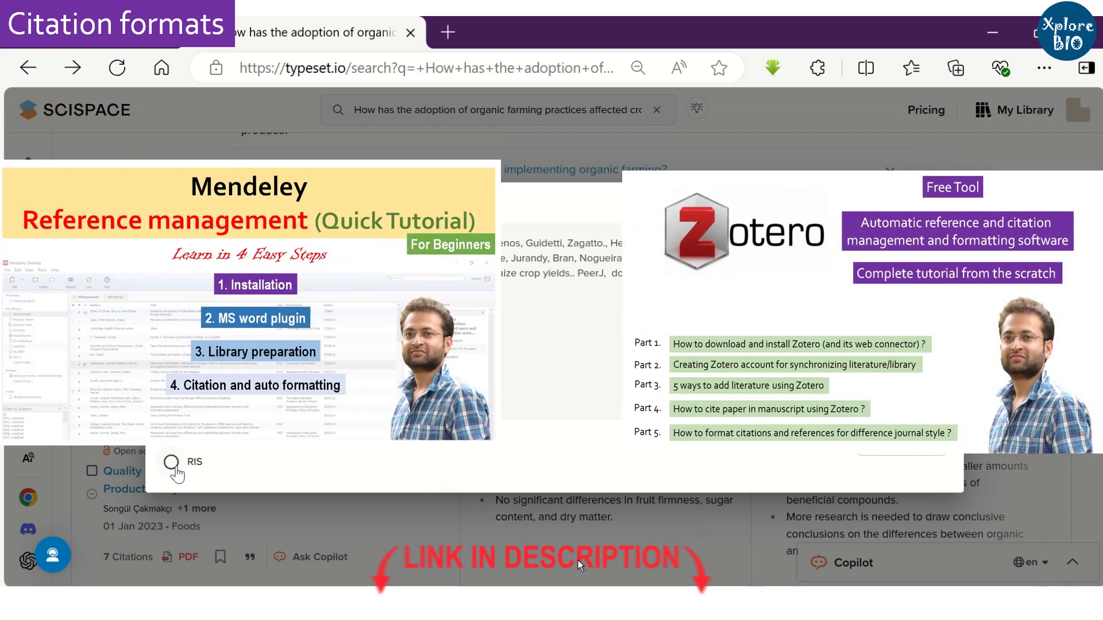
Switch the soil bacteria paper's citation to RIS format
click(188, 464)
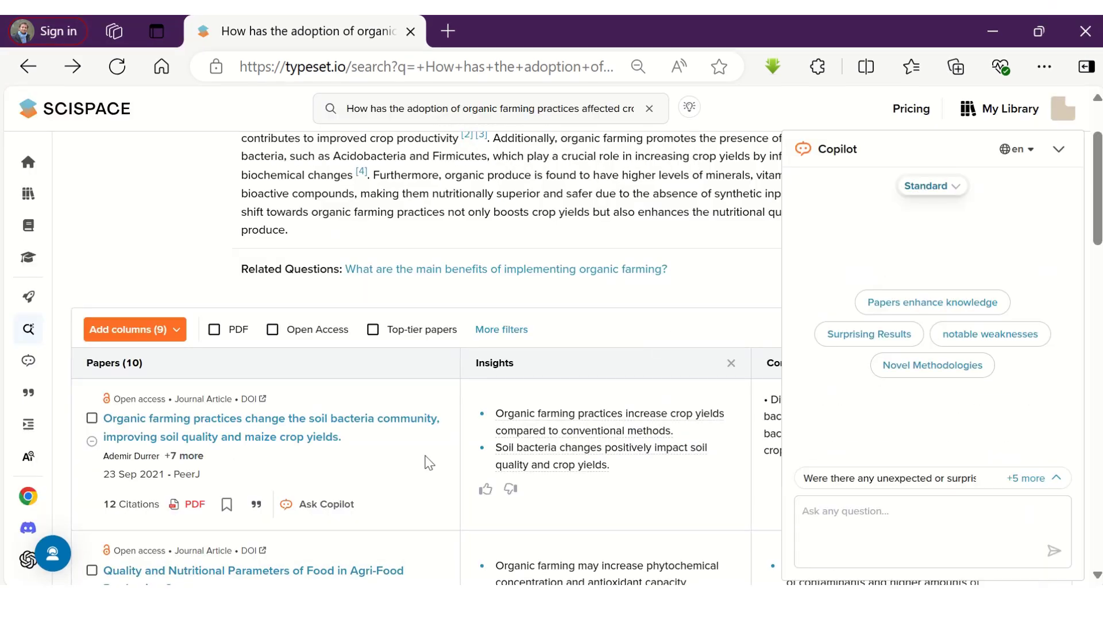
Ask Copilot how organic farming affects soil bacterial groups and highlight the most abundant phyla in its reply
click(315, 509)
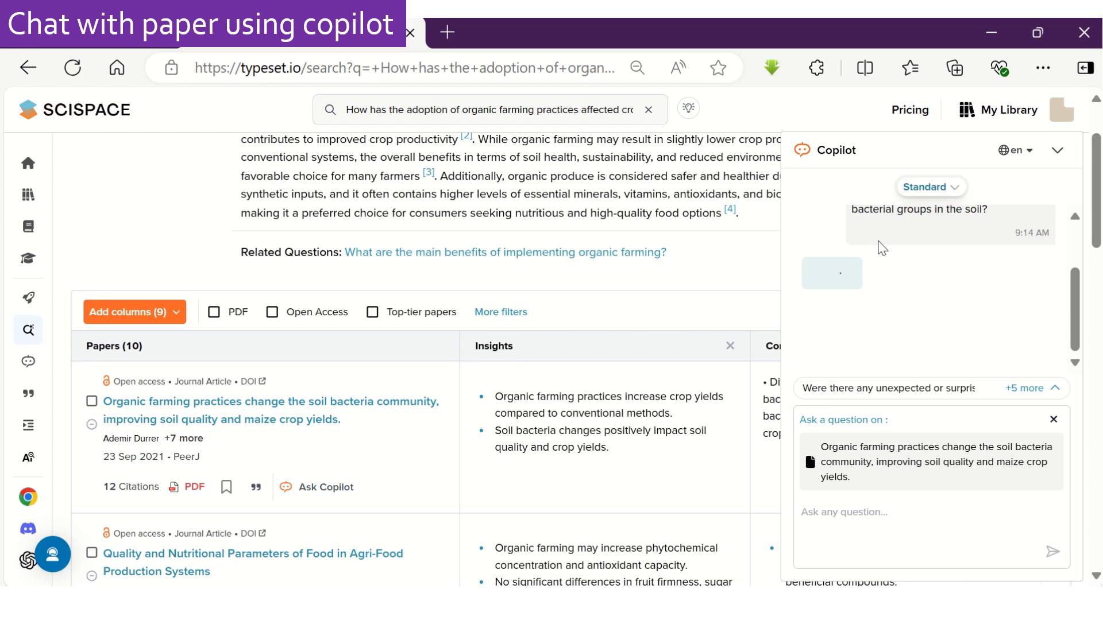
scroll(882, 248, up, 2)
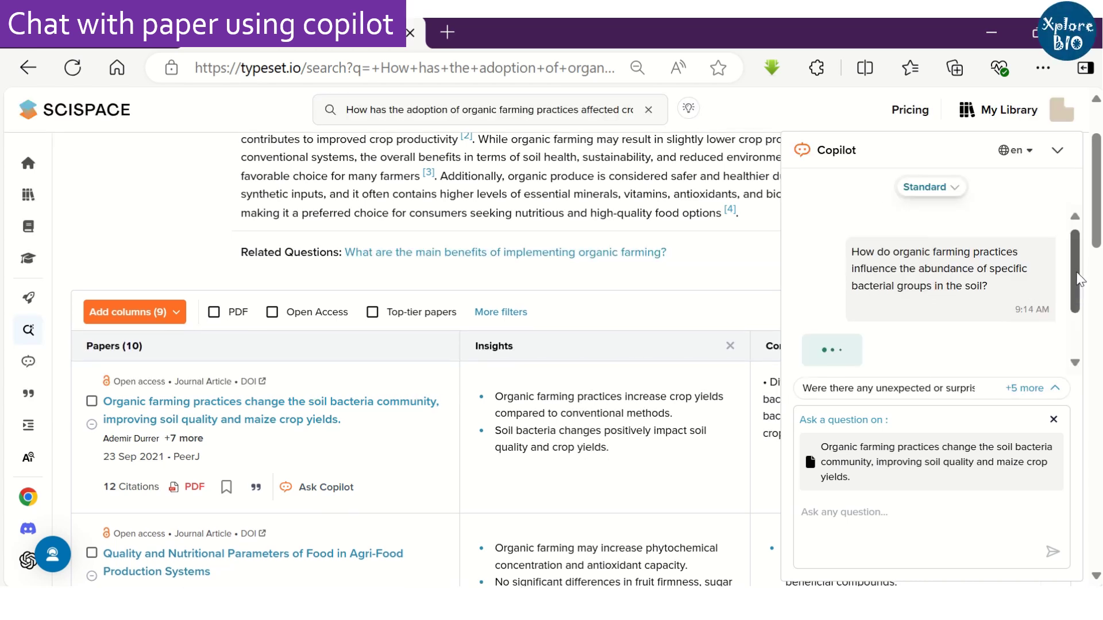
scroll(1077, 309, down, 3)
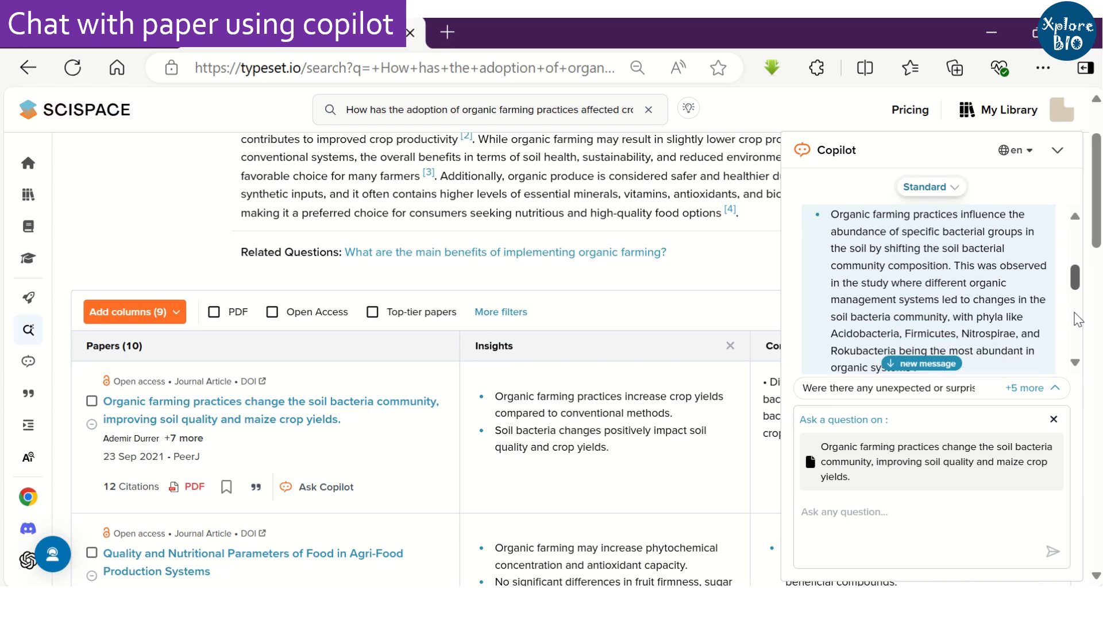
scroll(915, 269, up, 2)
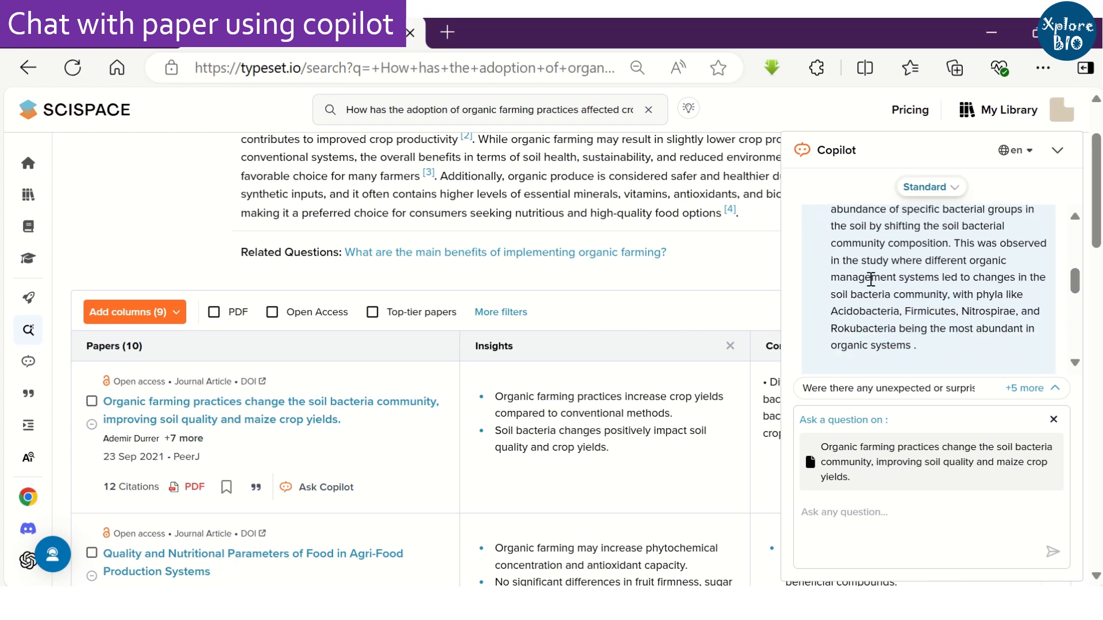
scroll(958, 293, down, 2)
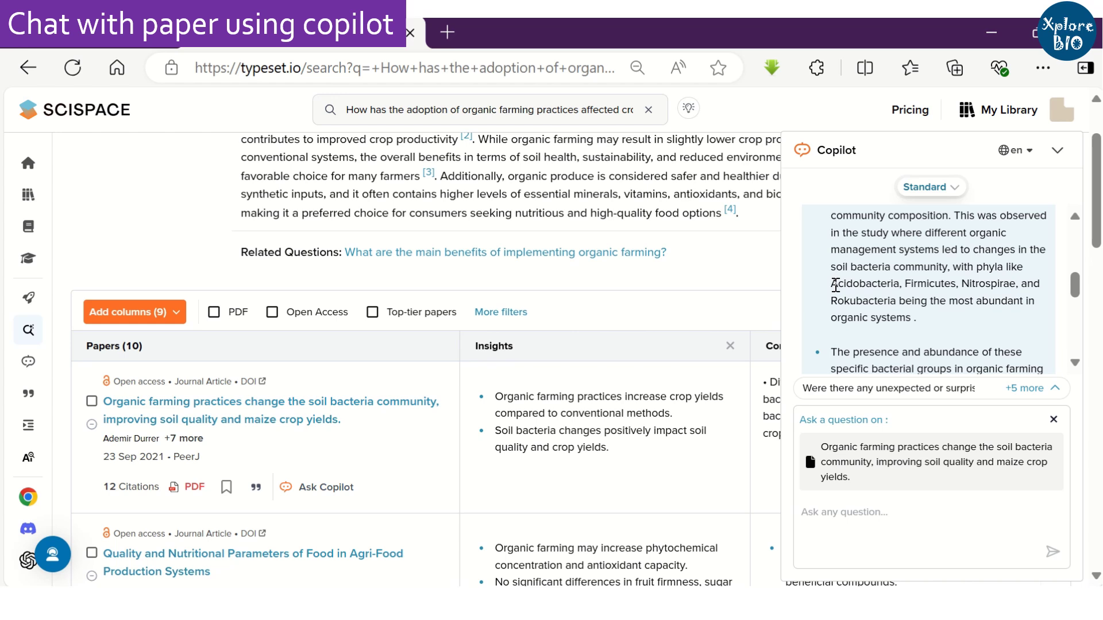
drag(833, 283, 906, 301)
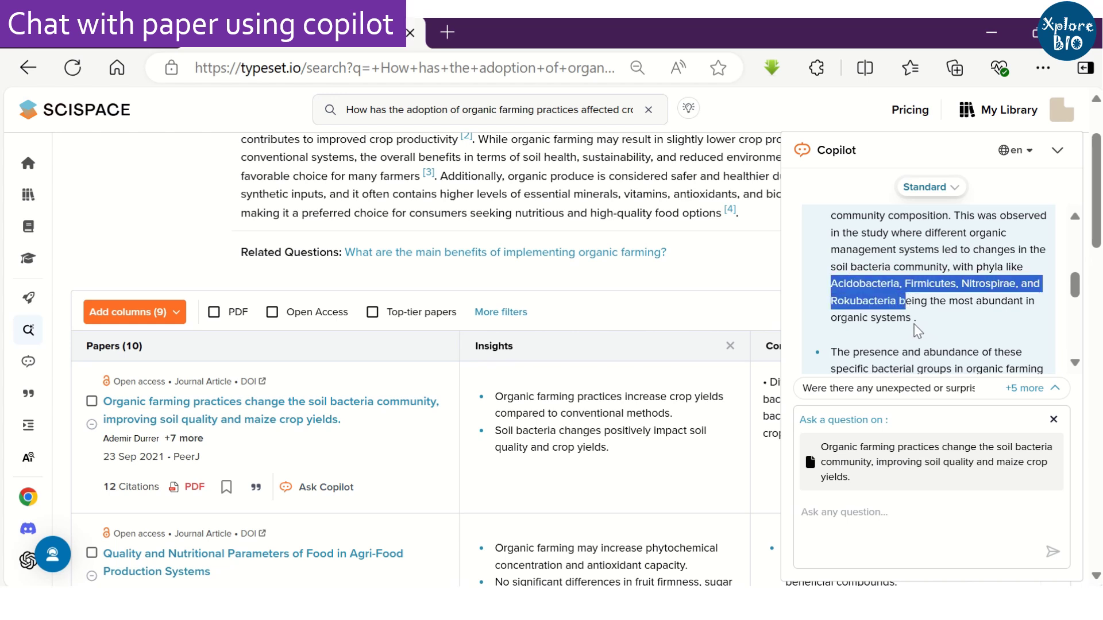
scroll(922, 321, down, 2)
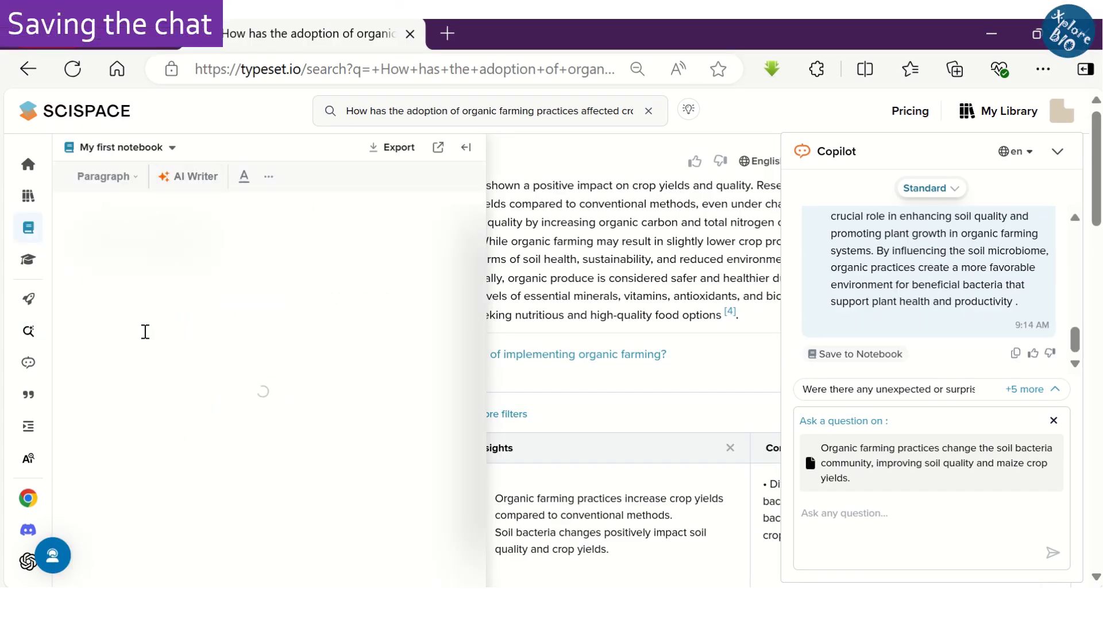
Export My first notebook, holding the saved Copilot answer, as my-first-notebook.docx
scroll(120, 233, up, 5)
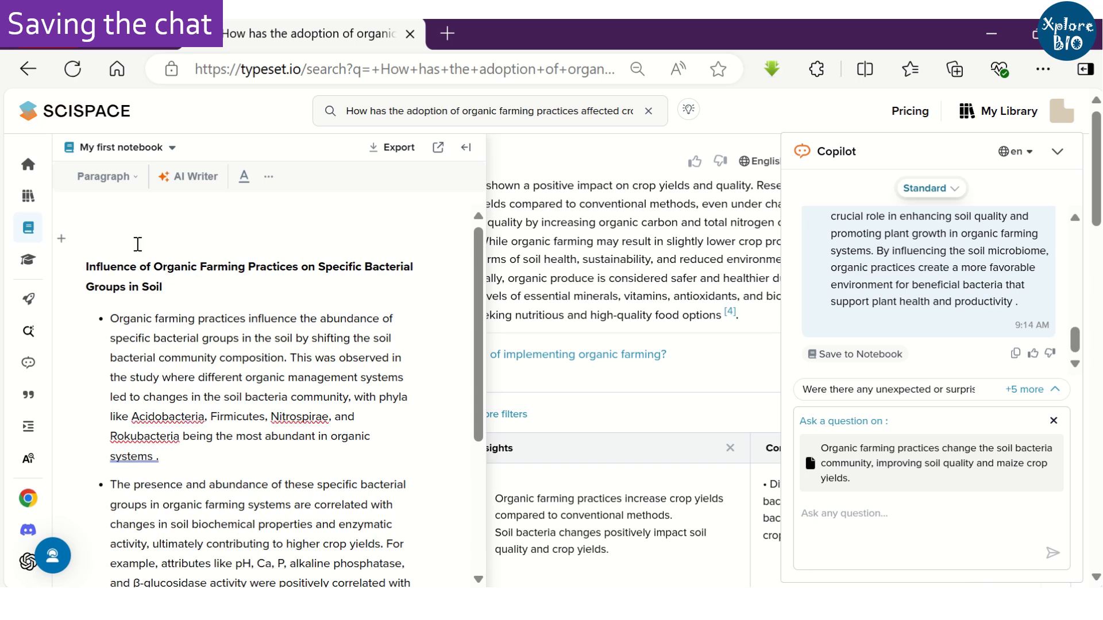
click(391, 151)
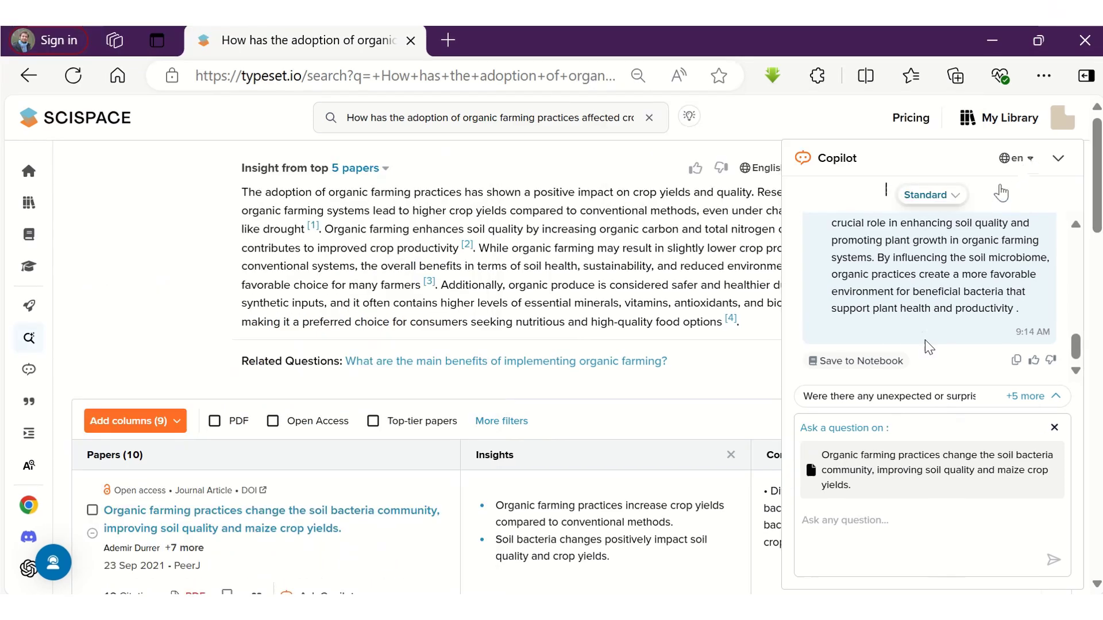
Set the Copilot chat language to Hindi
click(1028, 152)
scroll(970, 353, down, 3)
scroll(969, 355, down, 10)
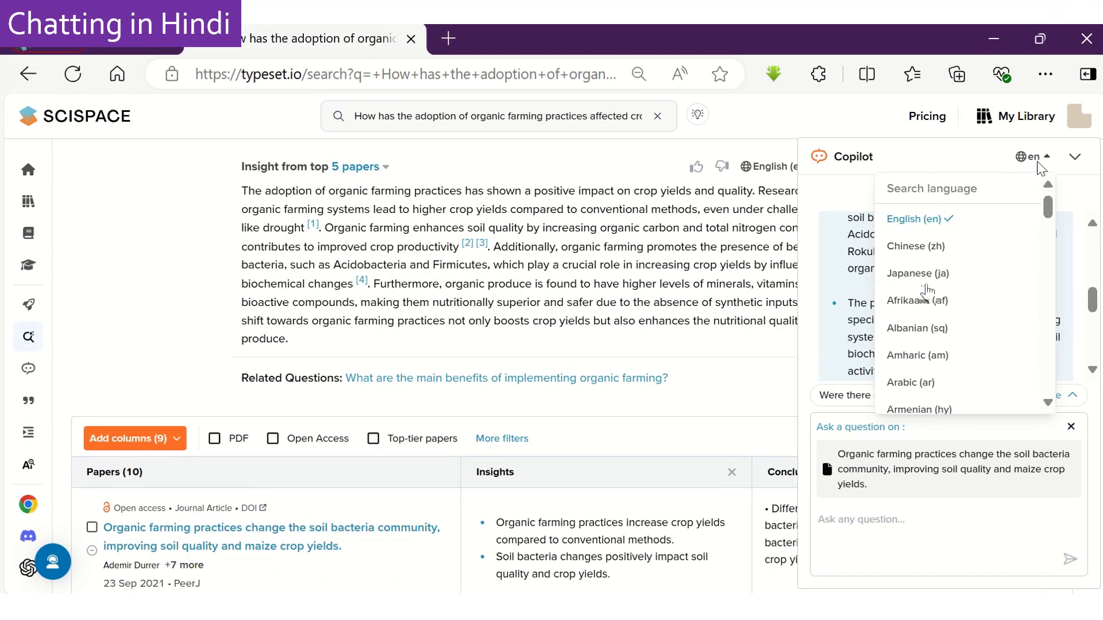
scroll(944, 294, down, 15)
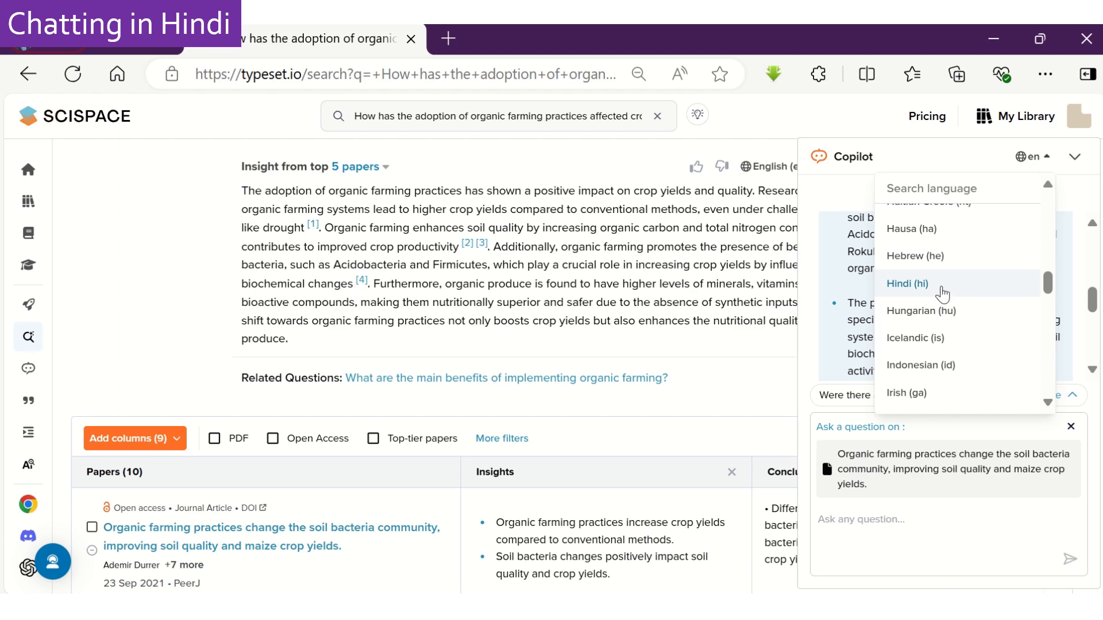
click(941, 287)
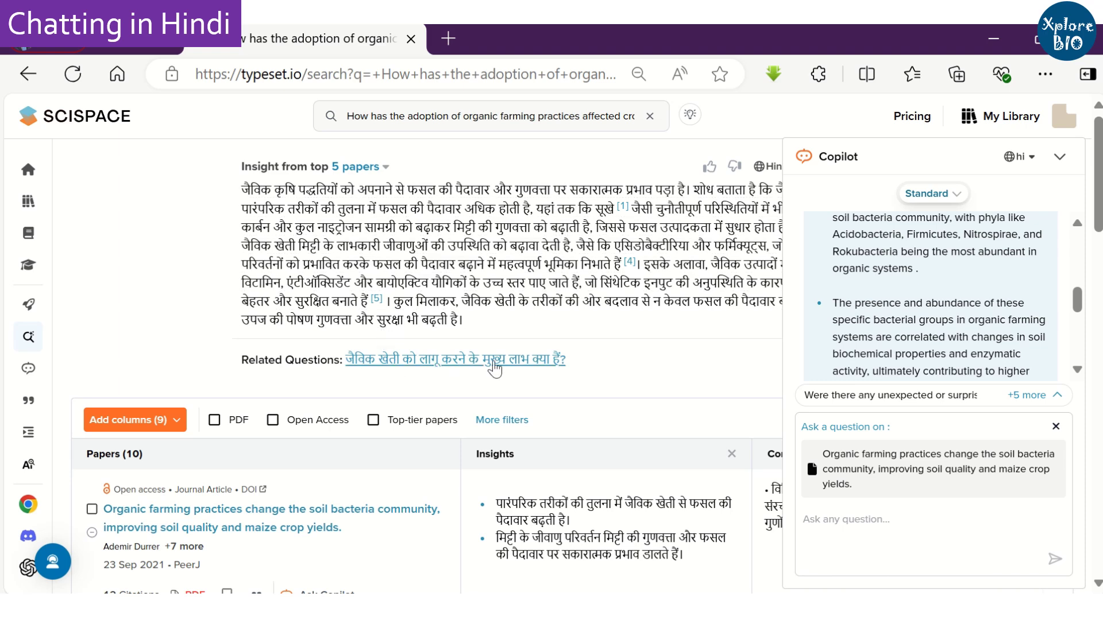
Ask Copilot the pasted Hindi question about bacteria improving soil under organic farming
scroll(685, 364, down, 5)
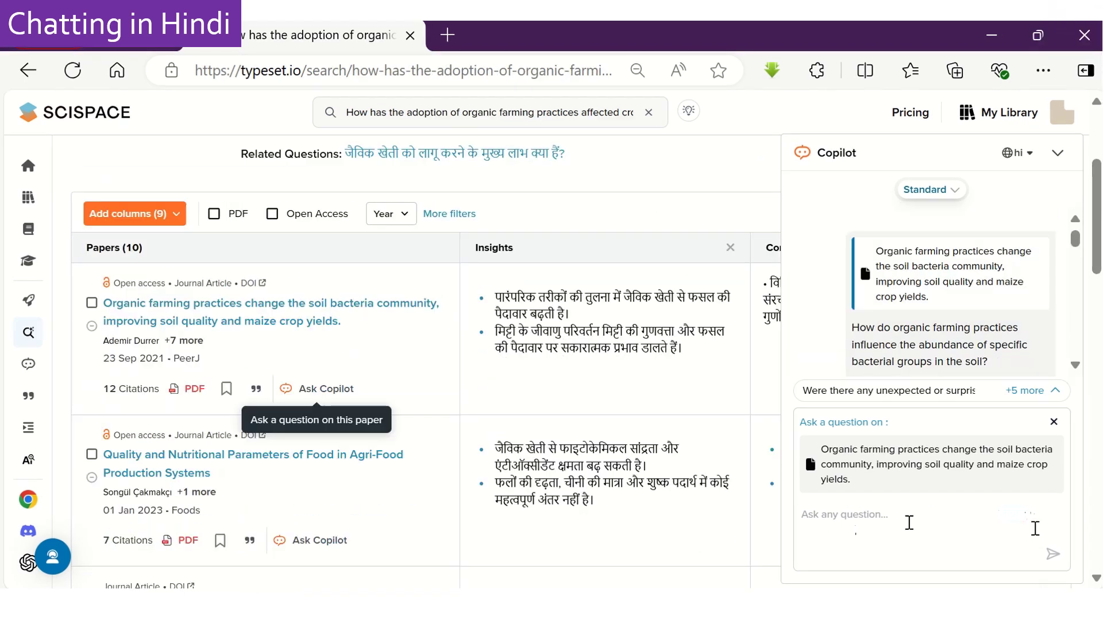
key(ctrl+v)
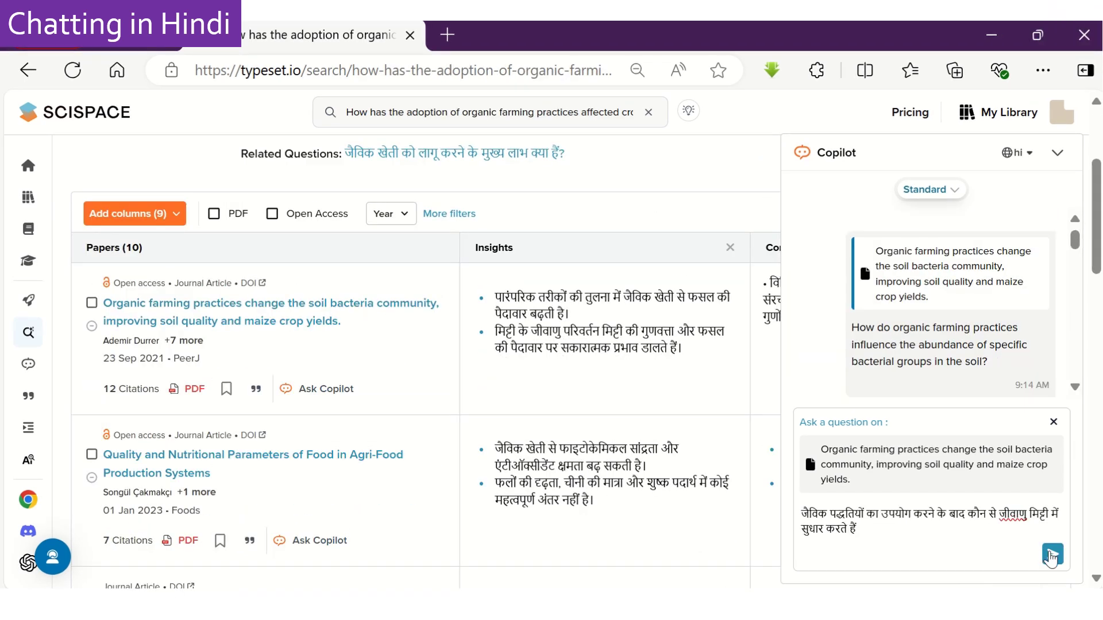
click(1052, 554)
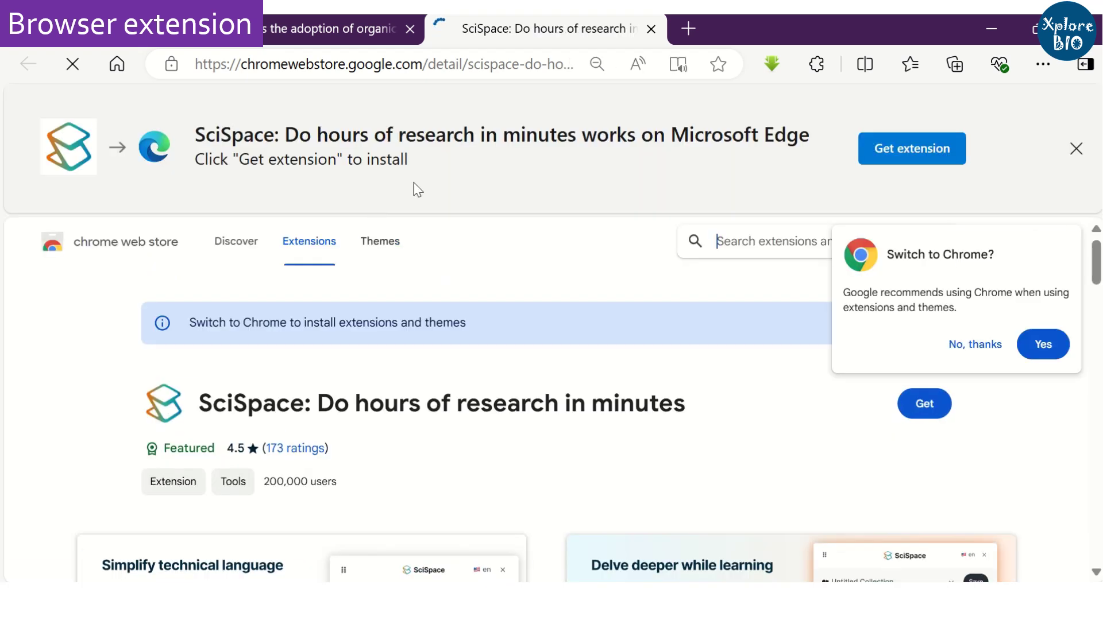
Install the SciSpace extension in Edge from its Chrome Web Store listing
click(876, 156)
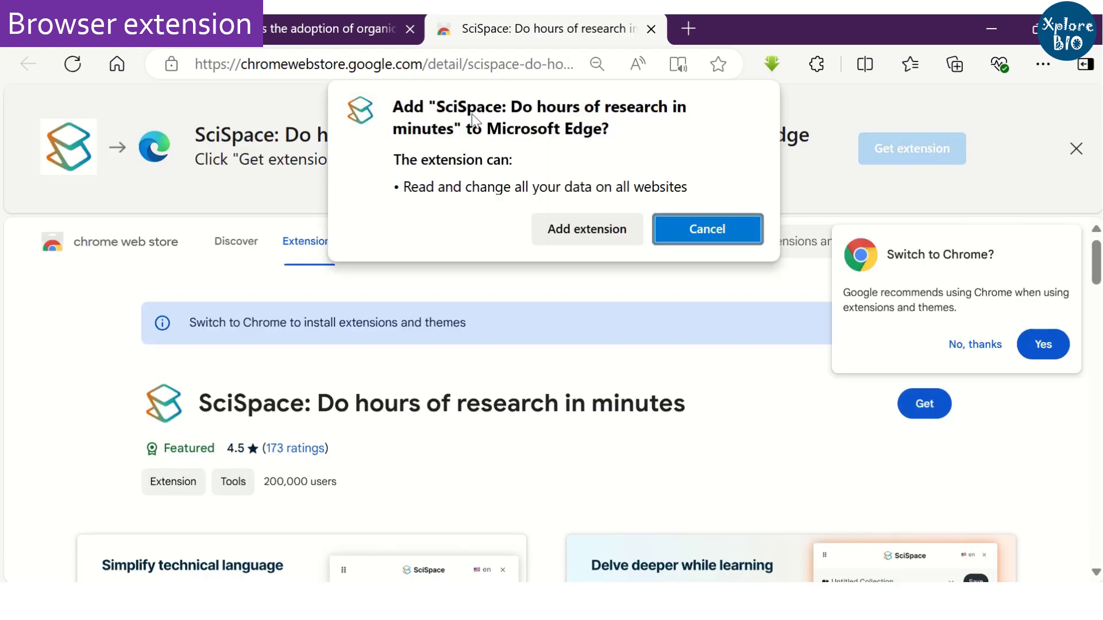
click(595, 238)
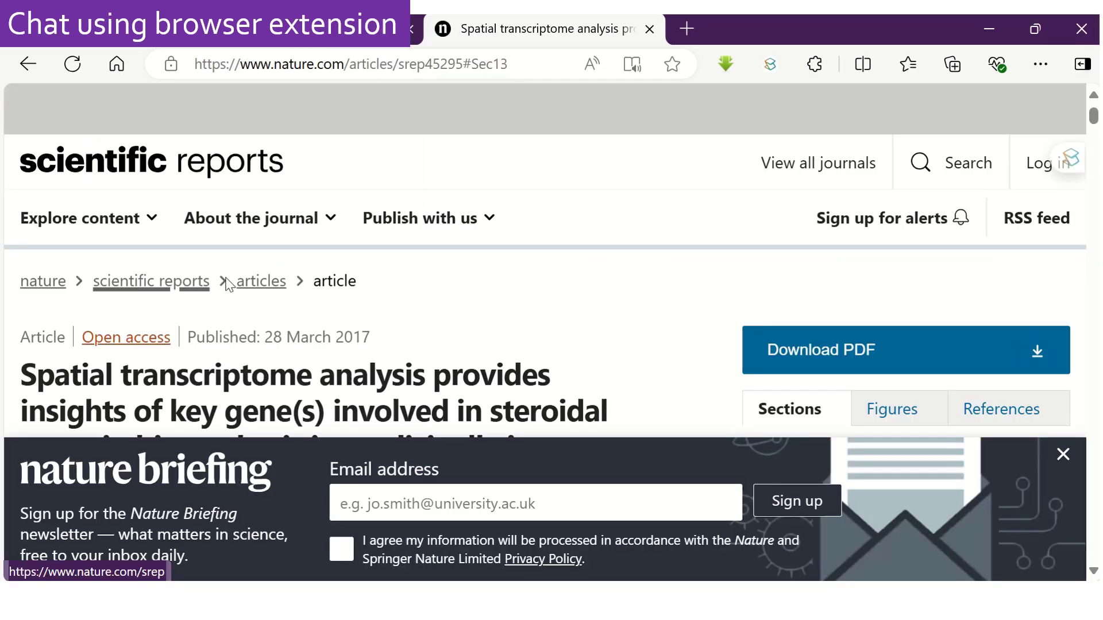
Ask the SciSpace extension chat which tool assembled the Trillium reads, getting CLC Genomics Workbench
scroll(555, 289, down, 7)
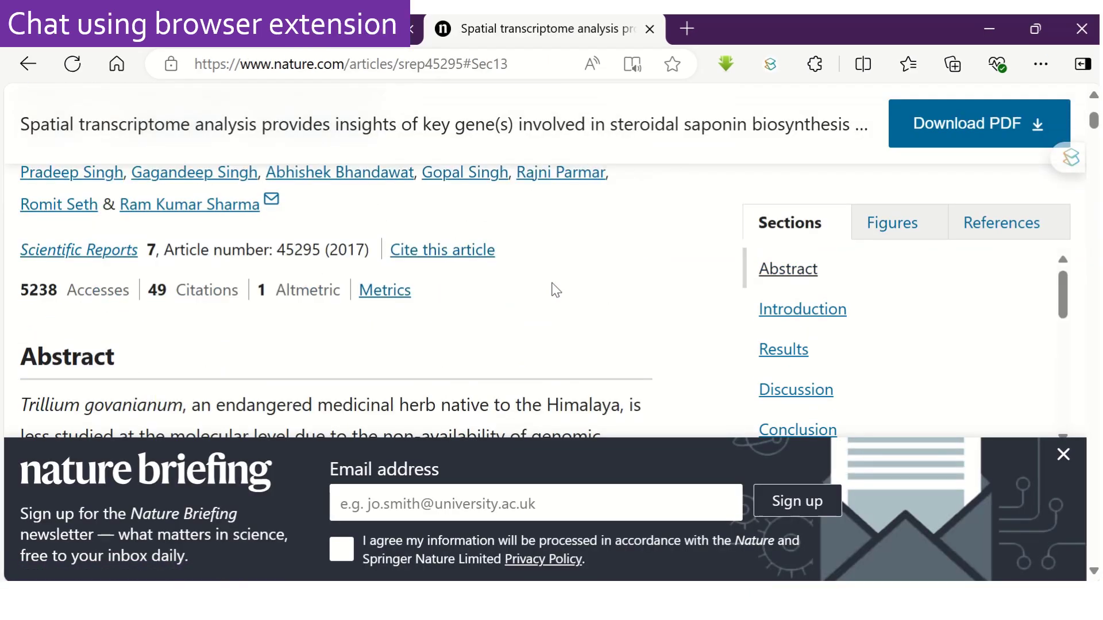
scroll(555, 289, down, 3)
click(770, 64)
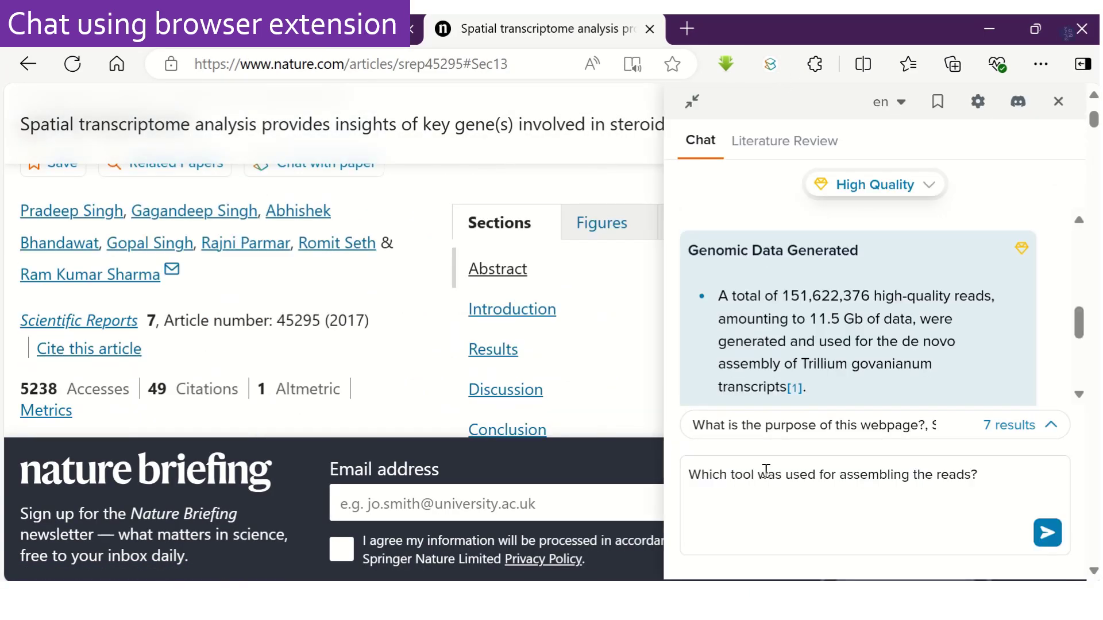
click(1047, 533)
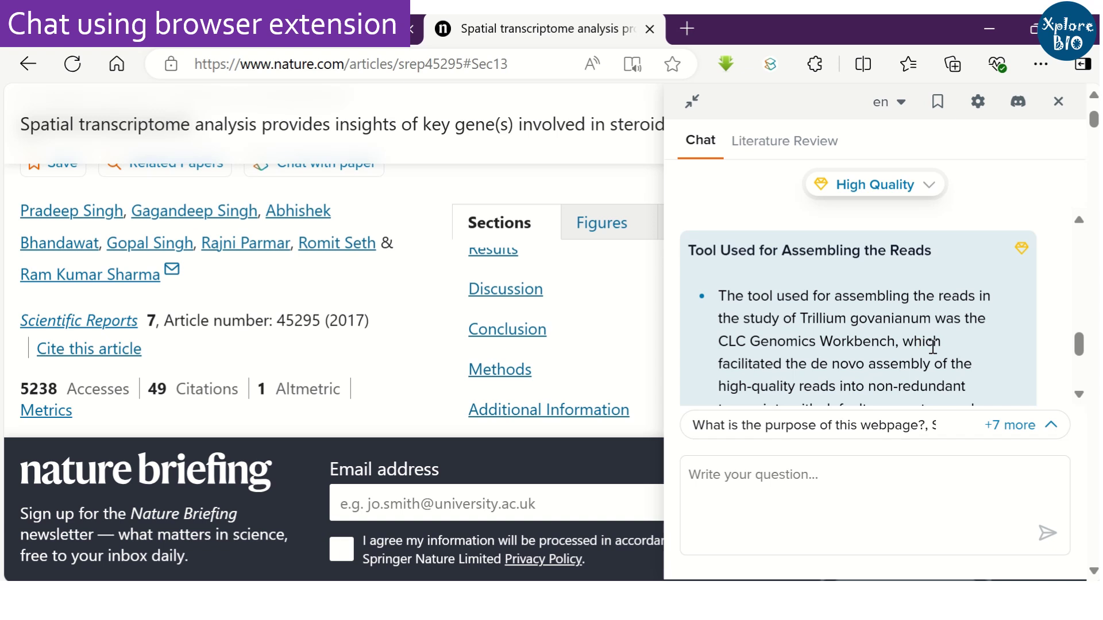
scroll(860, 356, down, 2)
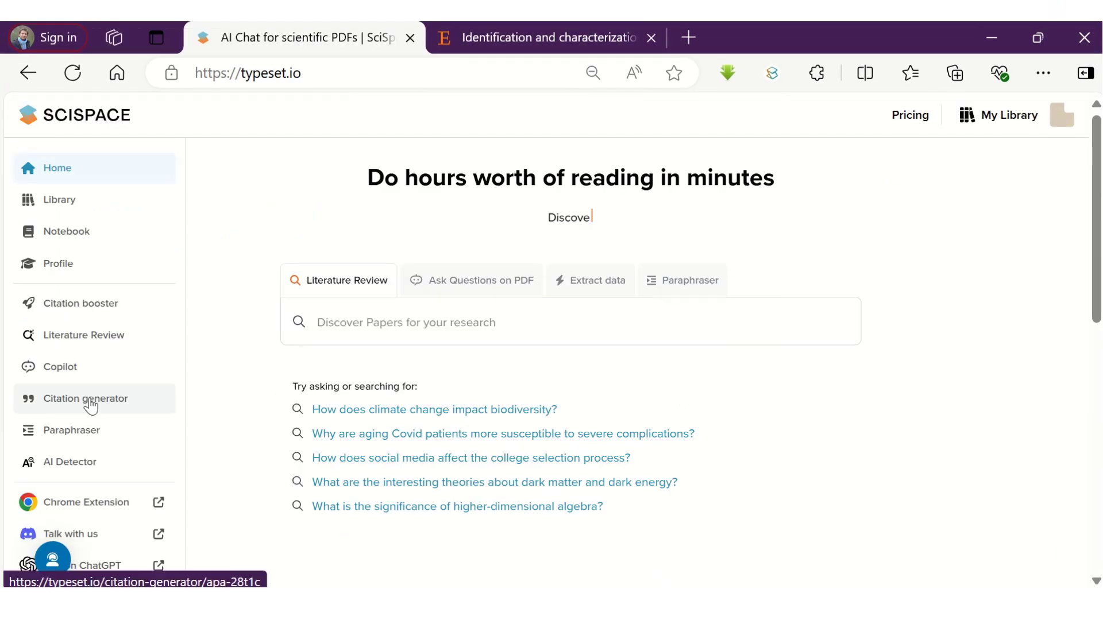
Open the APA citation generator and copy the wheat lncRNA article title from ScienceDirect
click(91, 398)
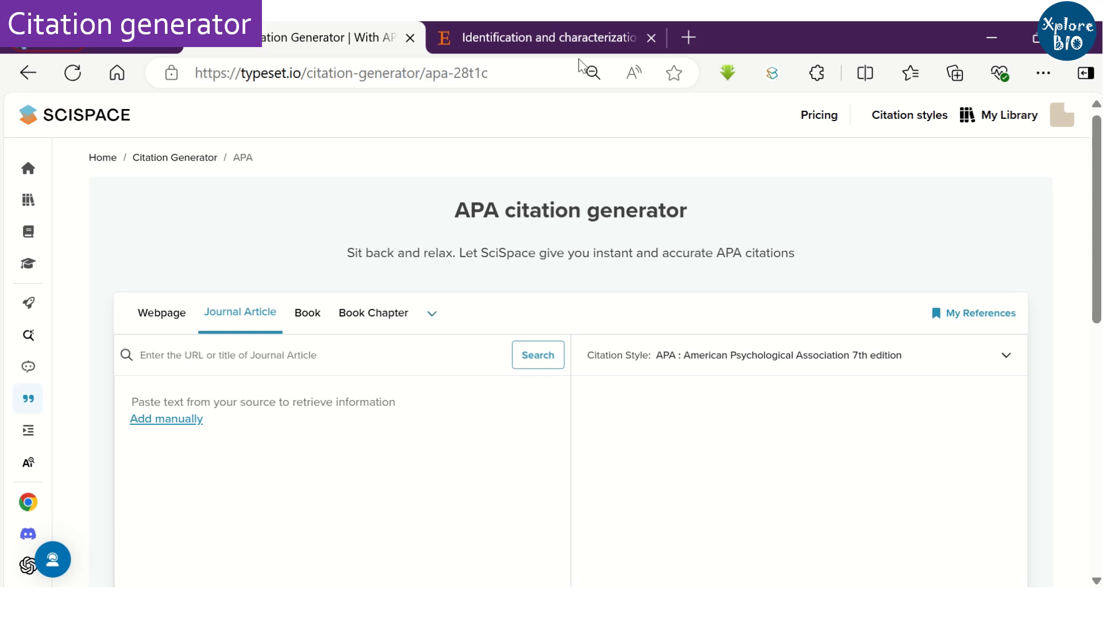
click(579, 39)
right_click(465, 299)
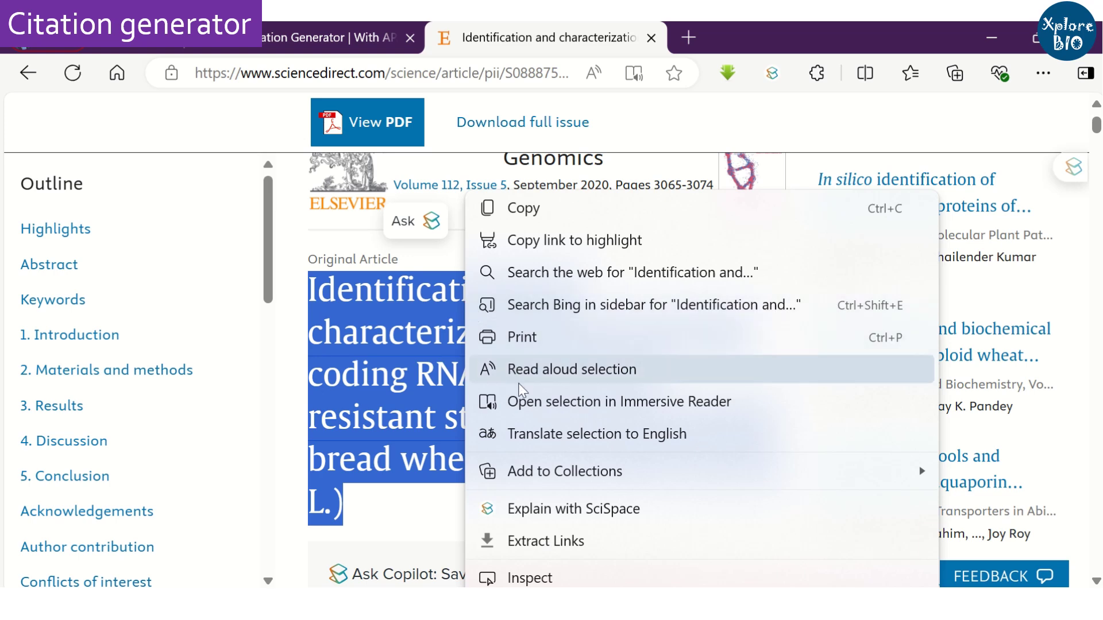
click(525, 221)
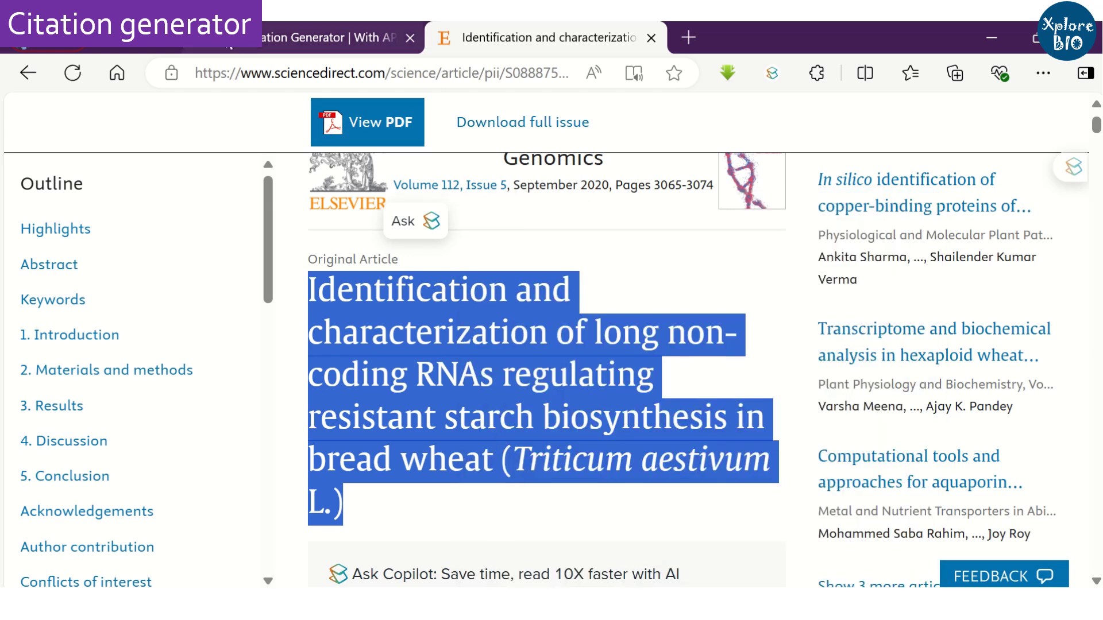
Search the pasted title as a Journal Article, pick the first result and generate its citation
key(ctrl+shift+Tab)
click(223, 354)
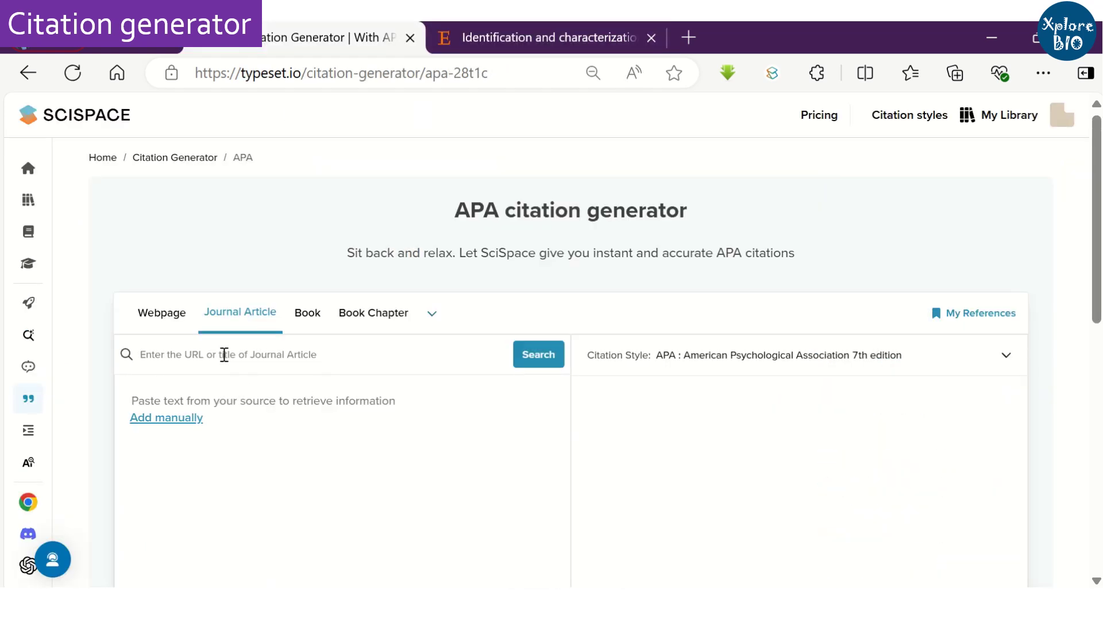
key(ctrl+v)
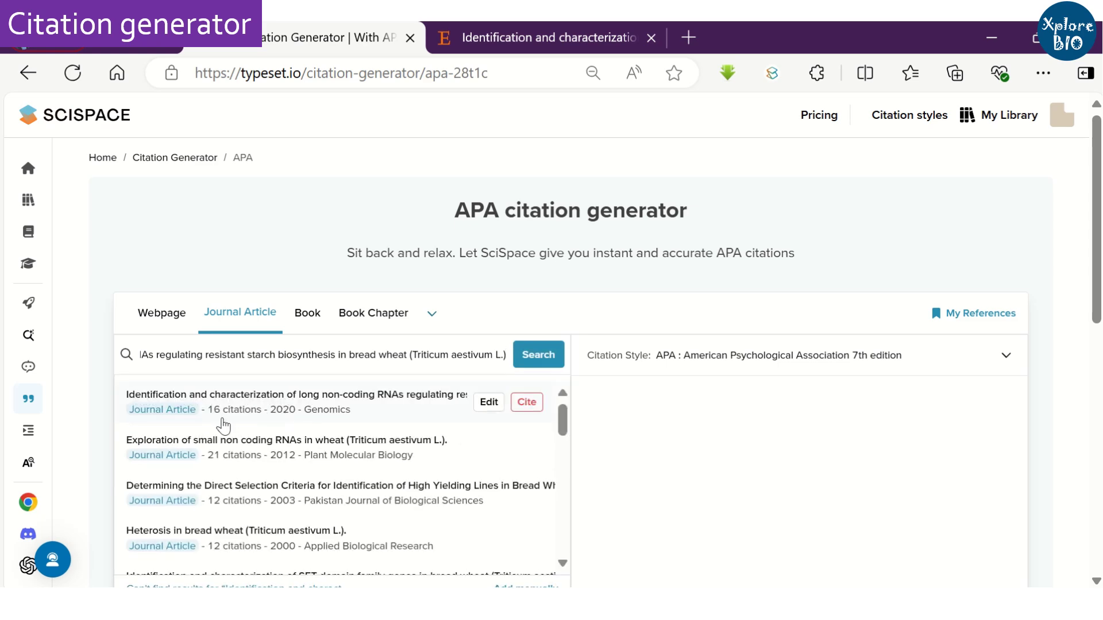
click(352, 405)
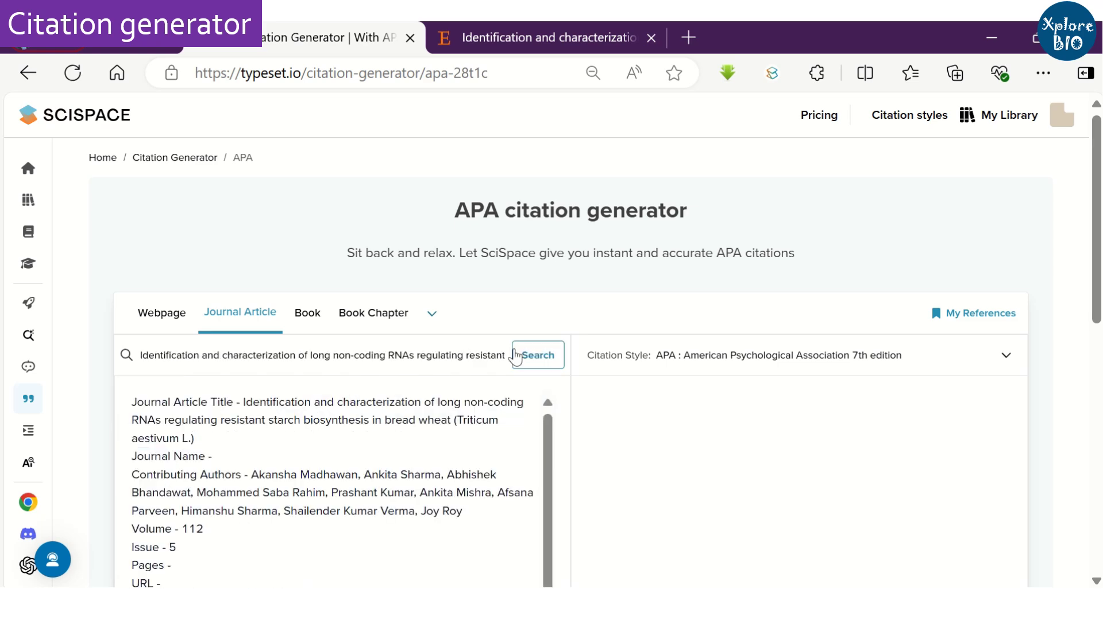
scroll(517, 345, down, 4)
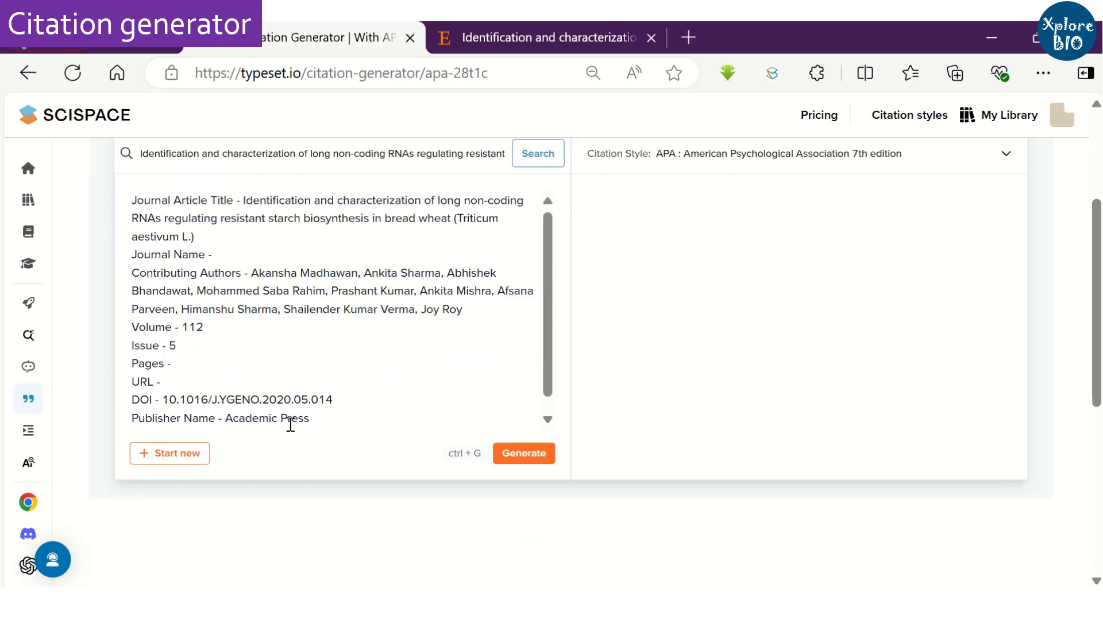
click(529, 455)
scroll(568, 405, up, 2)
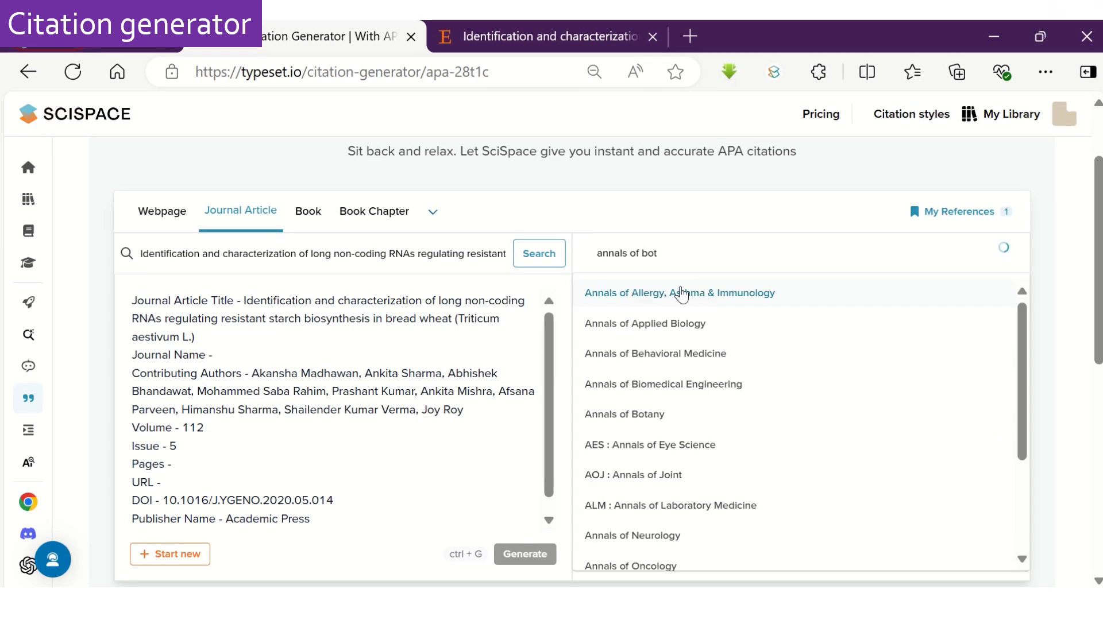
Change the citation style to Annals of Botany for the wheat lncRNA reference
click(638, 294)
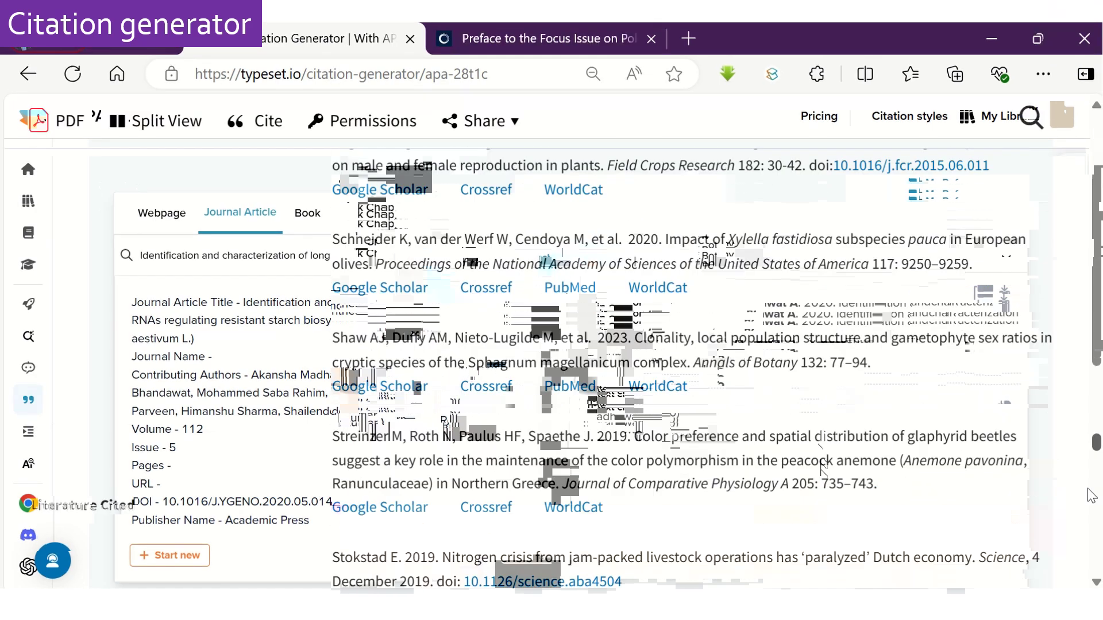
Review the Annals of Botany Literature Cited list, then return to SciSpace's Citation Generator
scroll(1097, 486, up, 3)
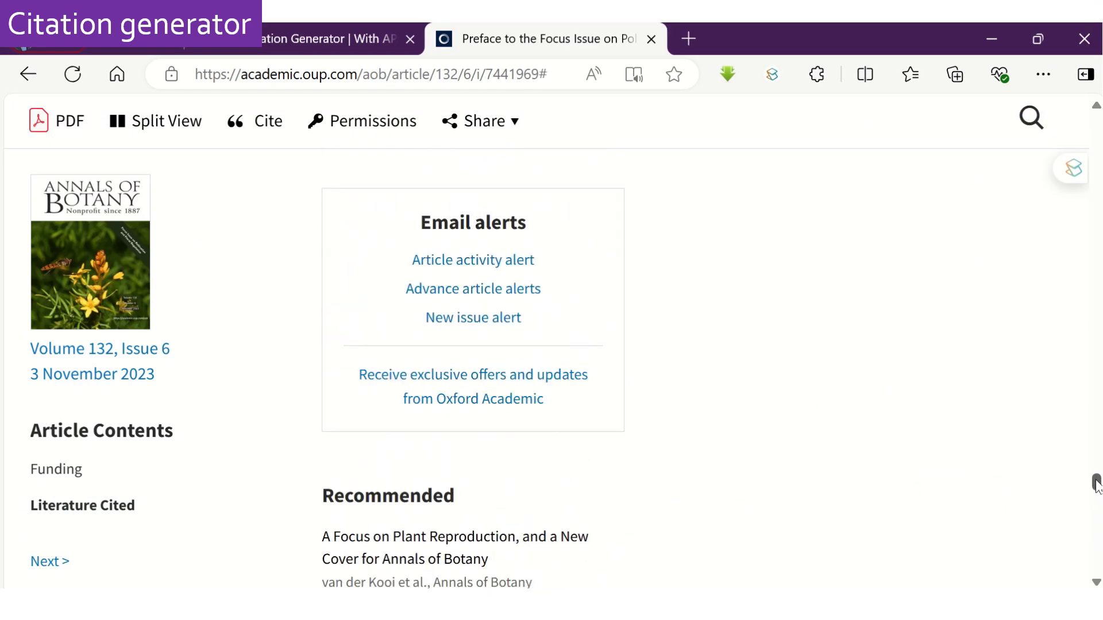
scroll(1098, 485, up, 5)
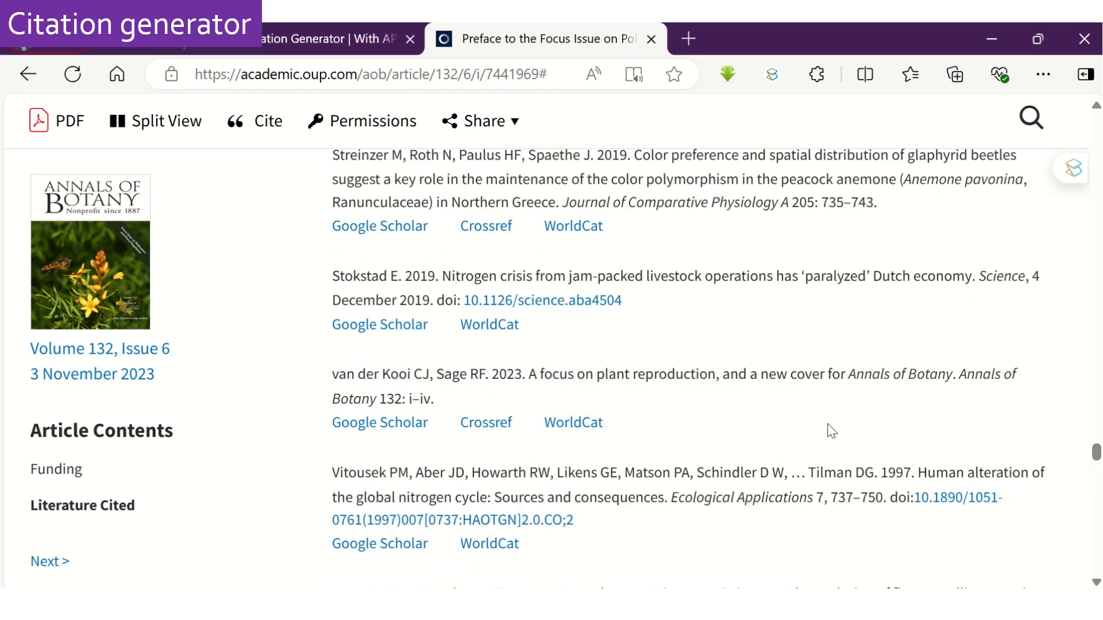
scroll(388, 258, up, 3)
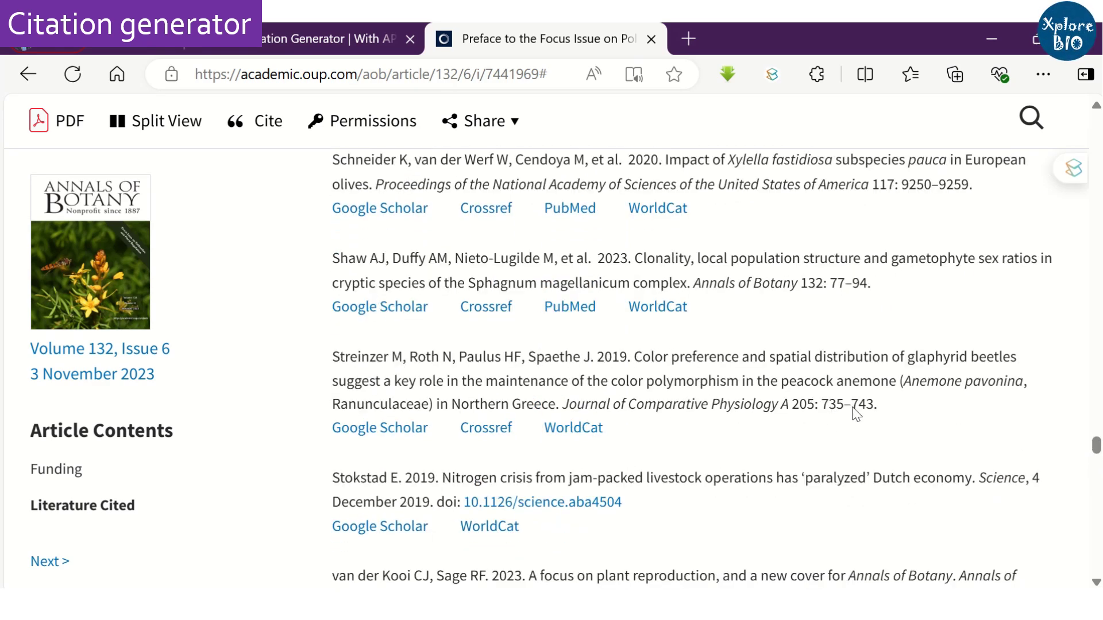
click(310, 52)
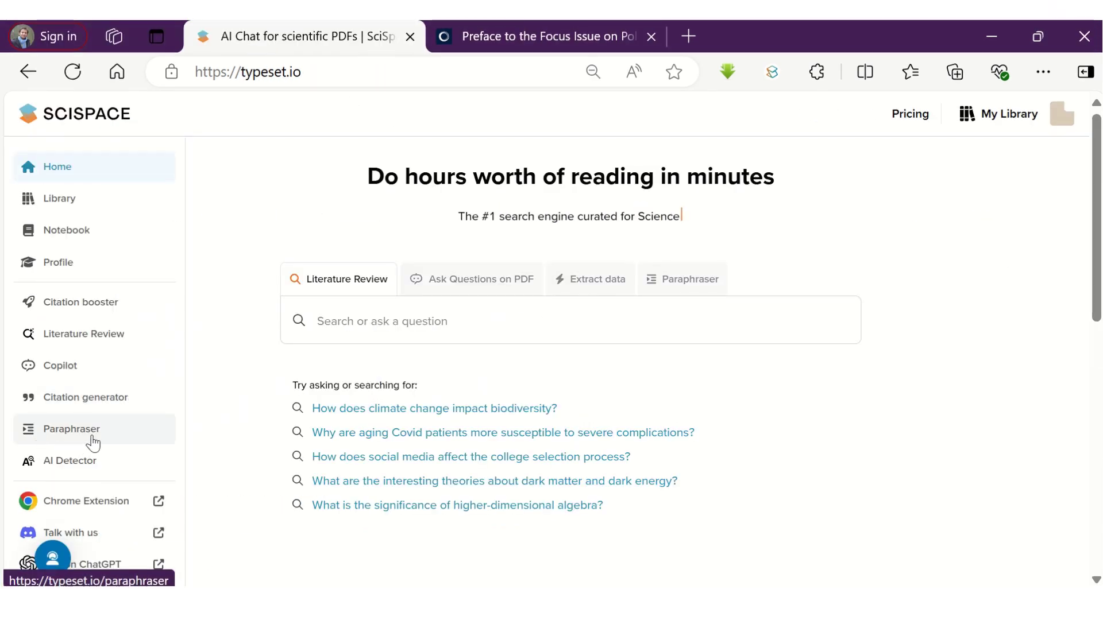
Open the Paraphraser, browse the More tones list, and paste the 158-word plant reproduction passage
click(93, 443)
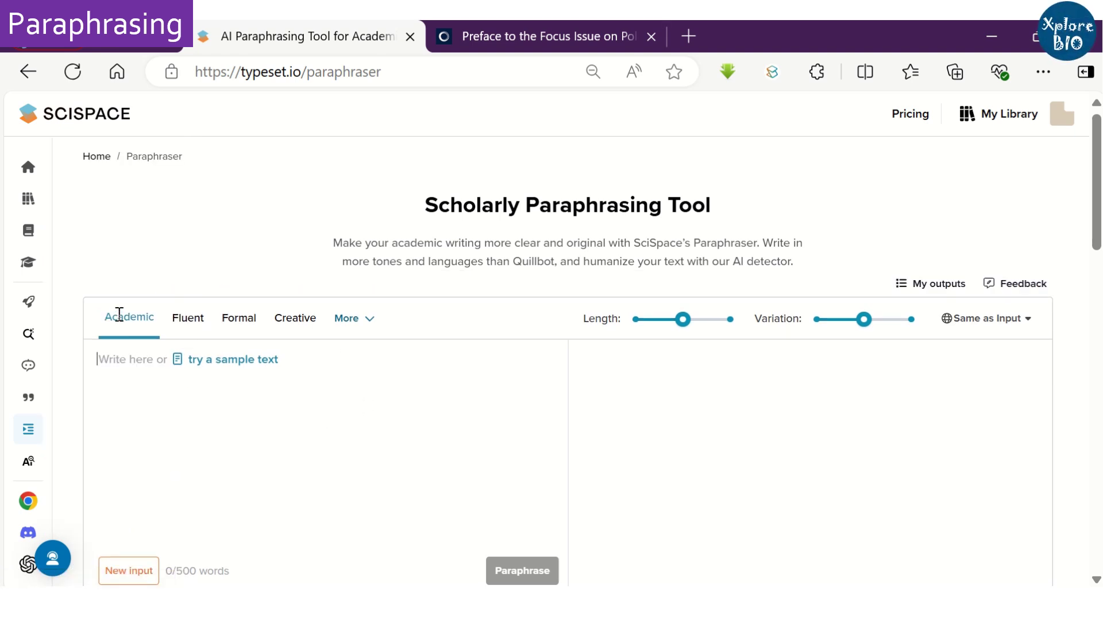
click(368, 319)
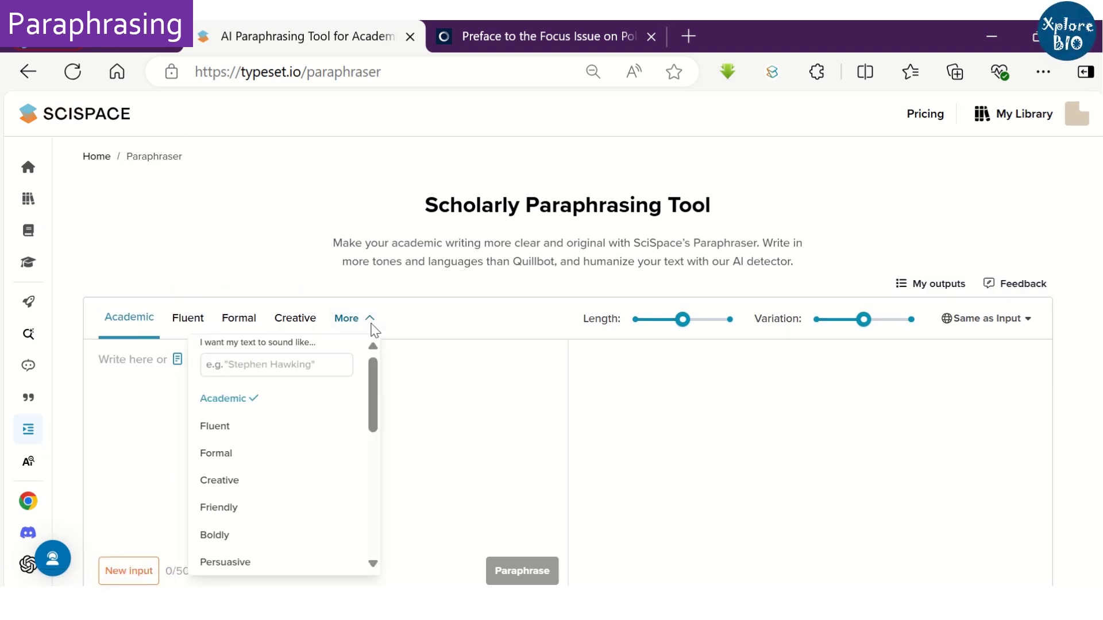
scroll(362, 394, down, 5)
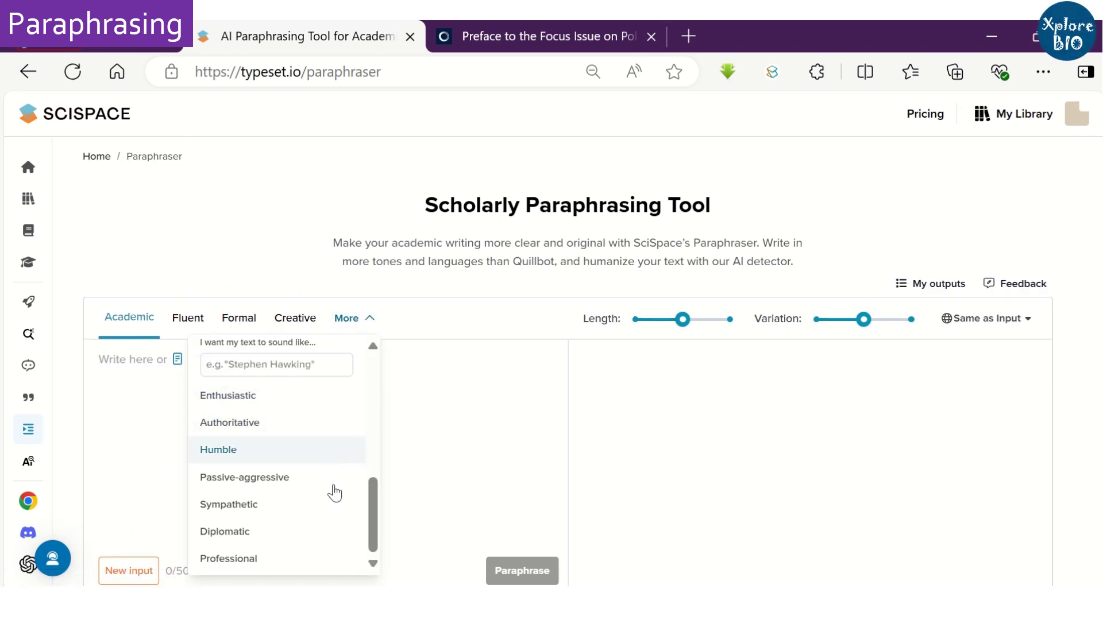
click(162, 406)
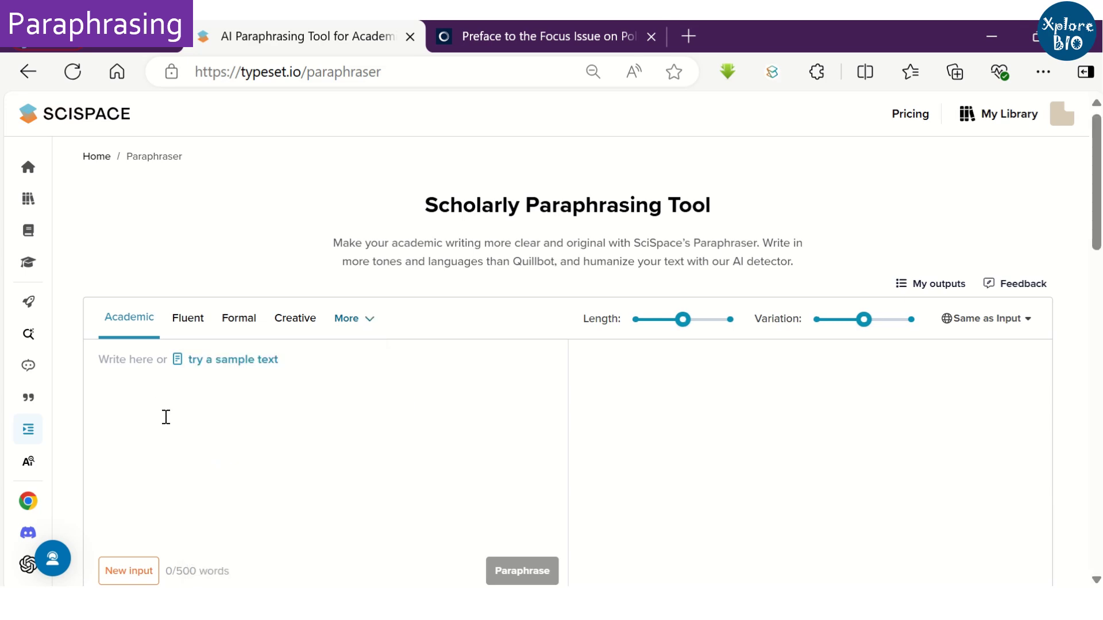
right_click(168, 415)
click(207, 220)
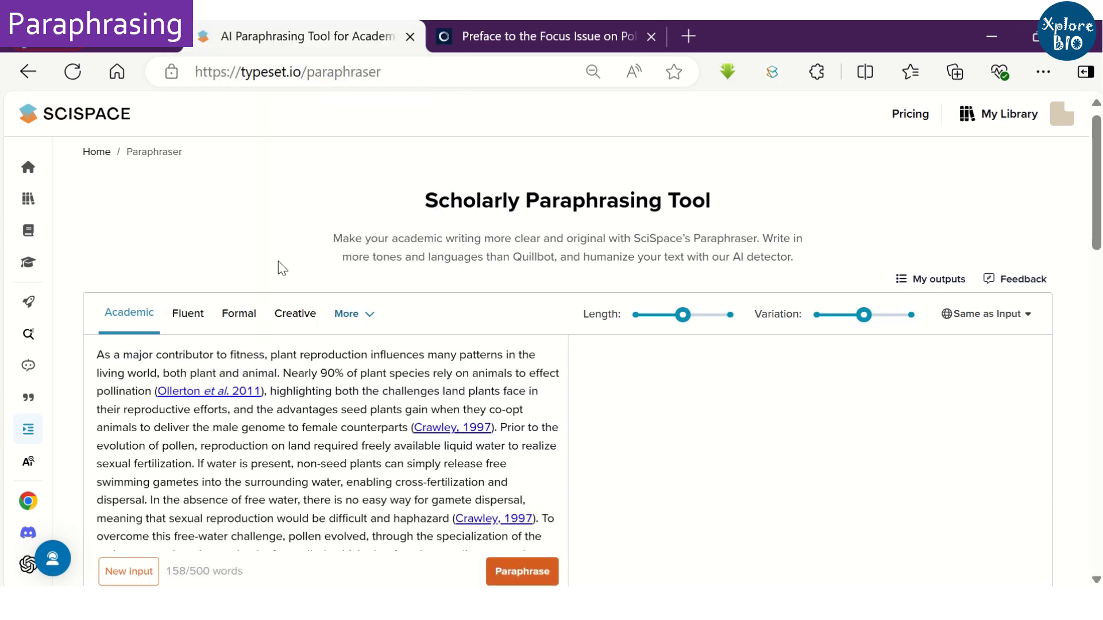
scroll(150, 359, down, 4)
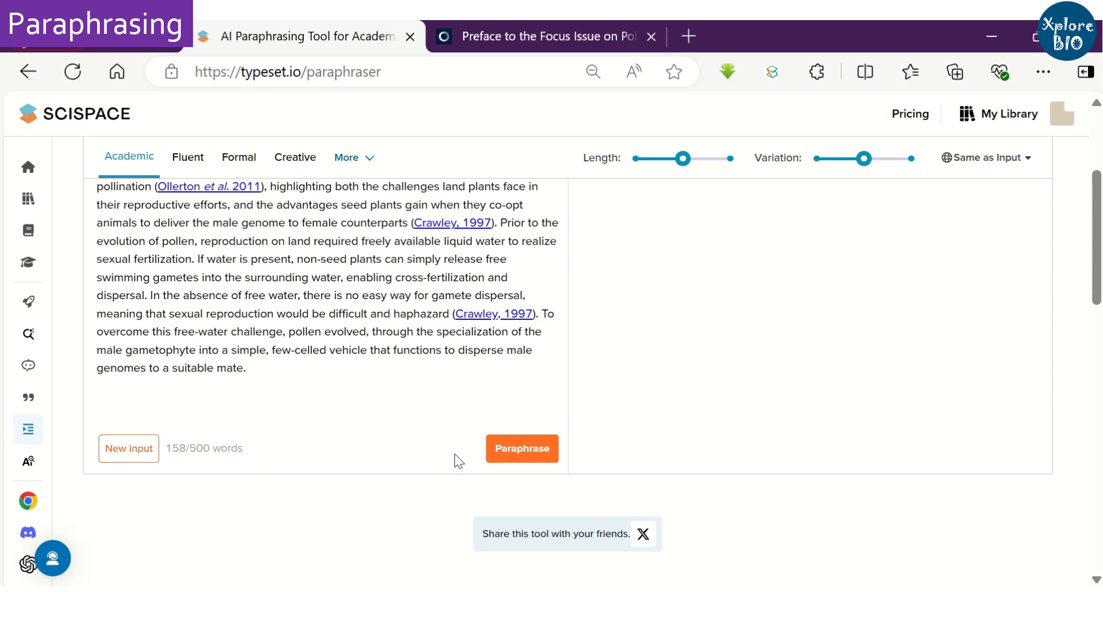
Paraphrase the plant reproduction passage and review the output
click(515, 455)
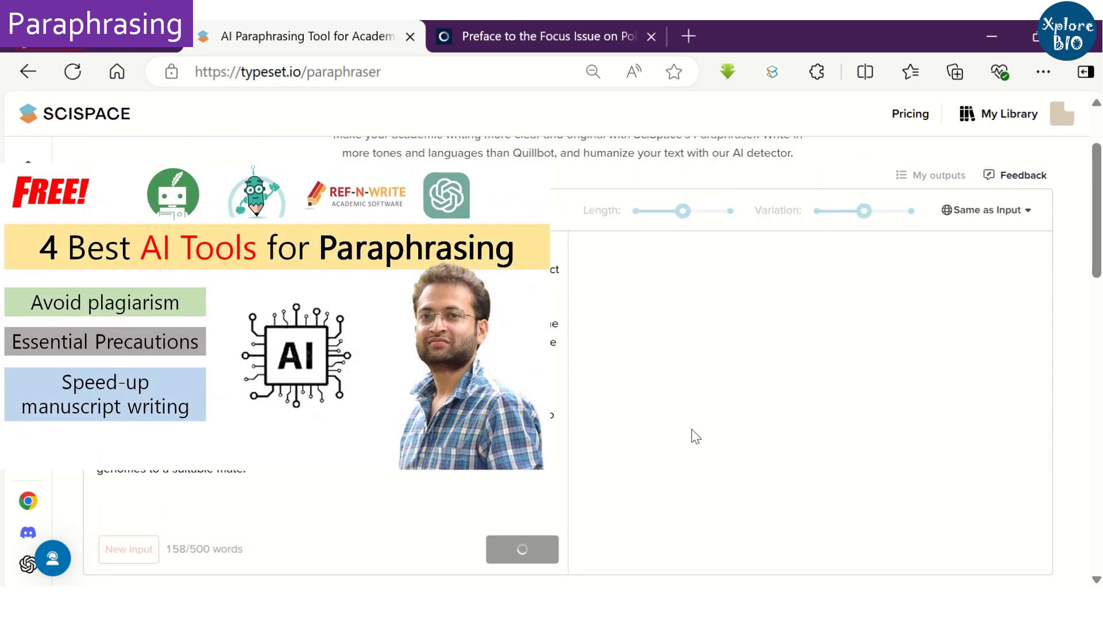
scroll(631, 402, up, 2)
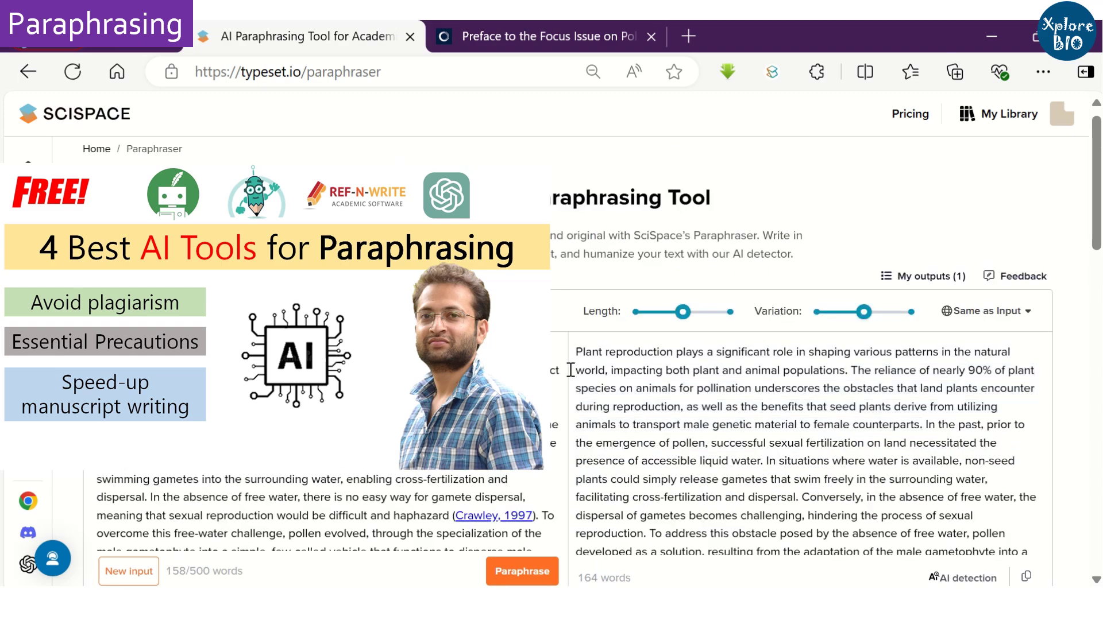
scroll(883, 418, down, 2)
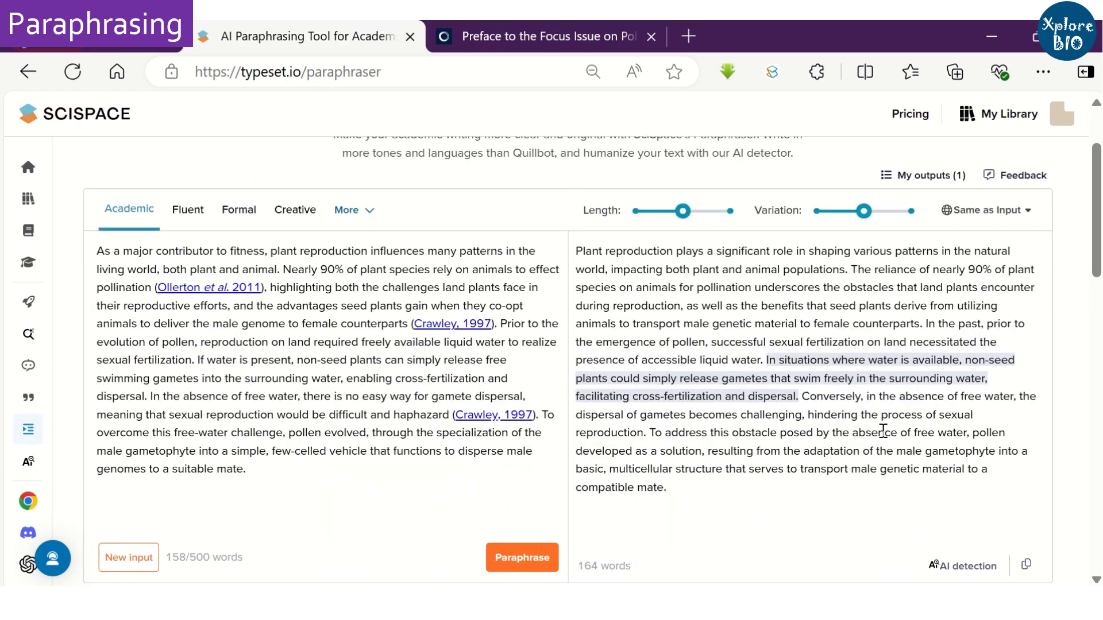
scroll(883, 450, down, 2)
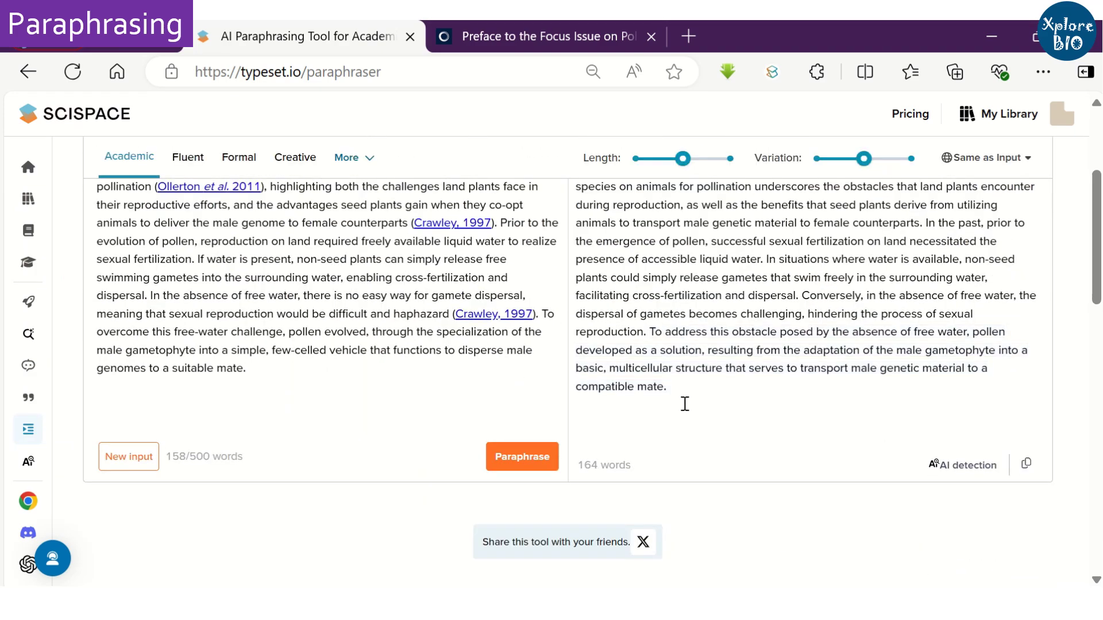
Replace the last output sentence with the Academic rephrase suggestion
click(665, 373)
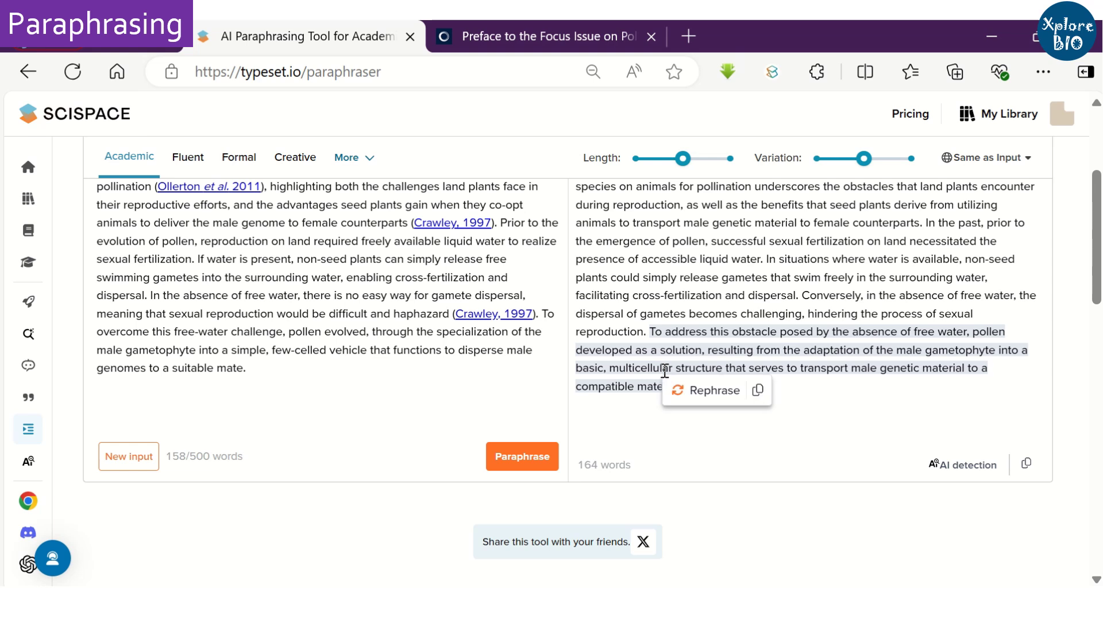
click(715, 394)
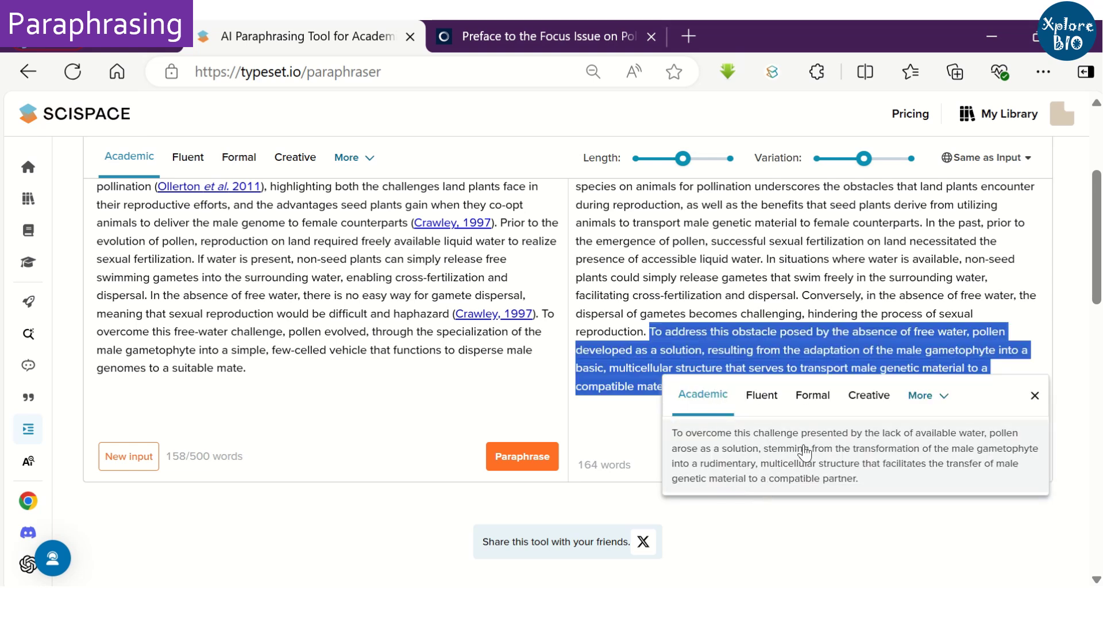
click(864, 459)
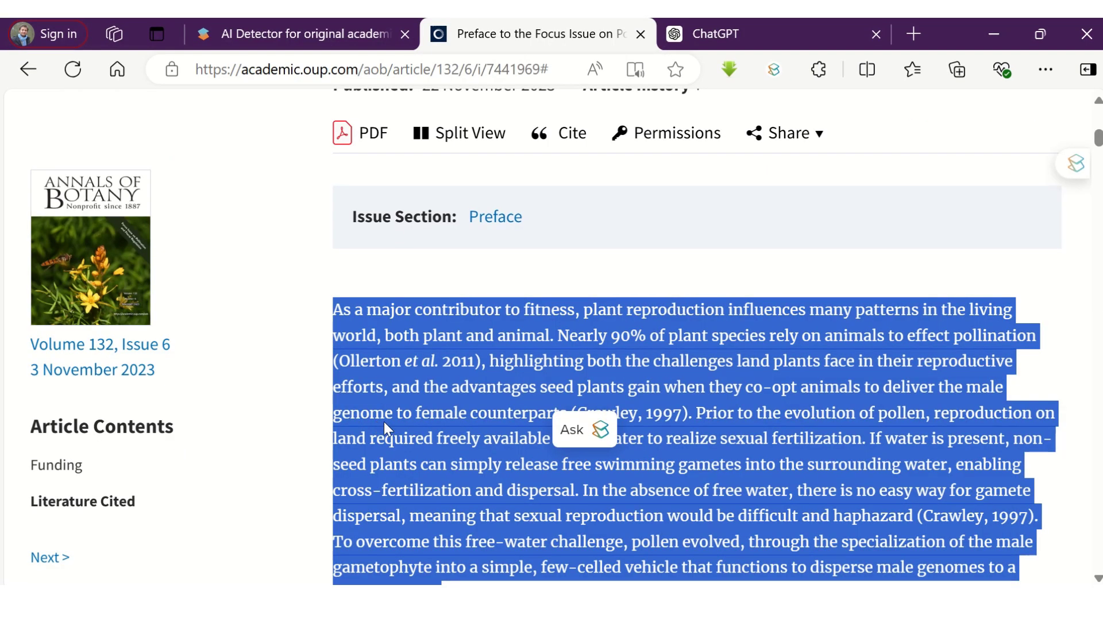
Analyse the copied pollen paragraph in AI Detector, scoring 14% AI, Mostly Human
right_click(384, 421)
click(414, 64)
click(312, 33)
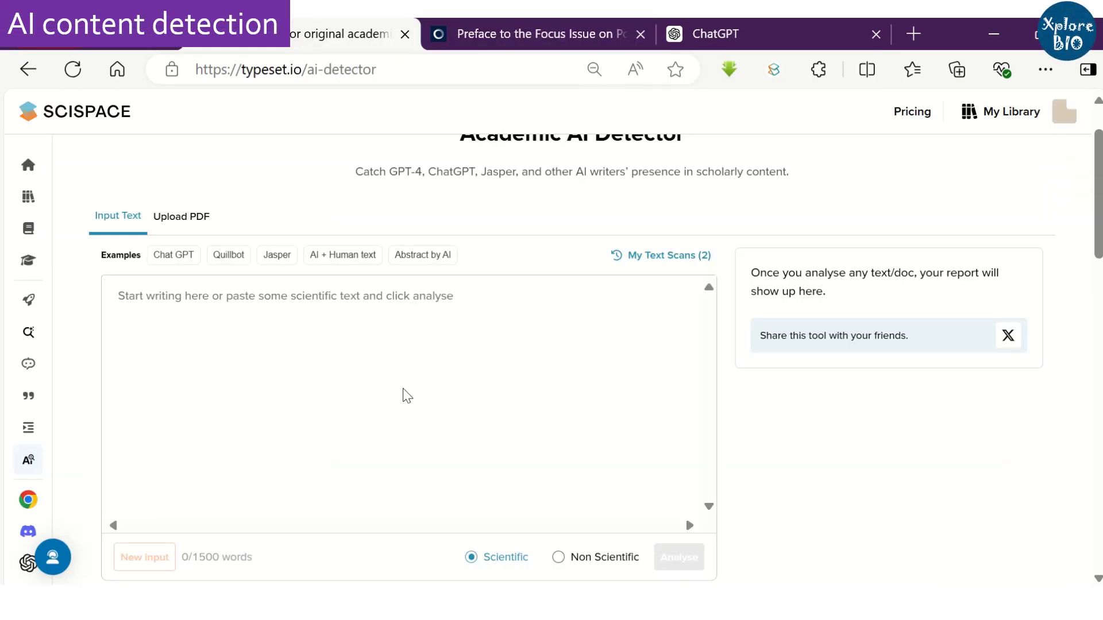
click(349, 294)
text(As a major contributor to fitness, plant reproduction influences many patterns in the living world, both plant and animal. Nearly 90% of plant species rely on animals to effect pollination (Ollerton et al. 2011), highlighting both the challenges land plants face in their reproductive efforts, and the advantages seed plants gain when they co-opt animals to deliver the male genome to female counterparts (Crawley, 1997). Prior to the evolution of pollen, reproduction on land required freely available liquid water to realize sexual fertilization. If water is present, non-seed plants can simply release free swimming gametes into the surrounding water, enabling cross-fertilization and dispersal. In the absence of free water, there is no easy way for gamete dispersal, meaning that sexual reproduction would be difficult and haphazard (Crawley, 1997). To overcome this free-water challenge, pollen evolved, through the specialization of the male gametophyte into a simple, few-celled vehicle that functions to disperse male genomes to a suitable mate.)
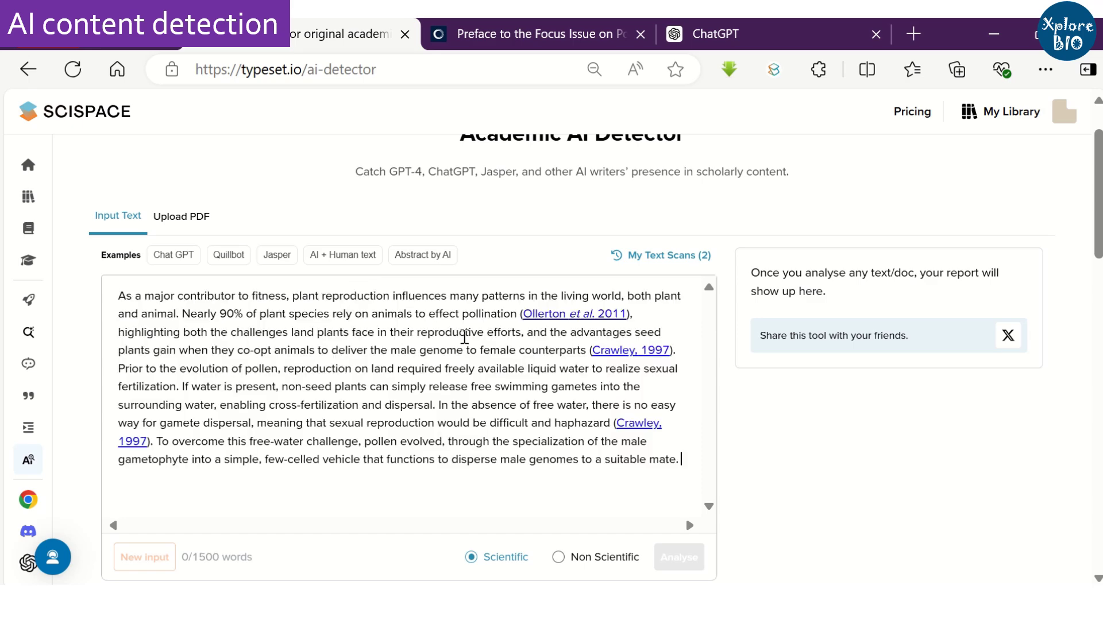
scroll(684, 460, down, 2)
click(683, 460)
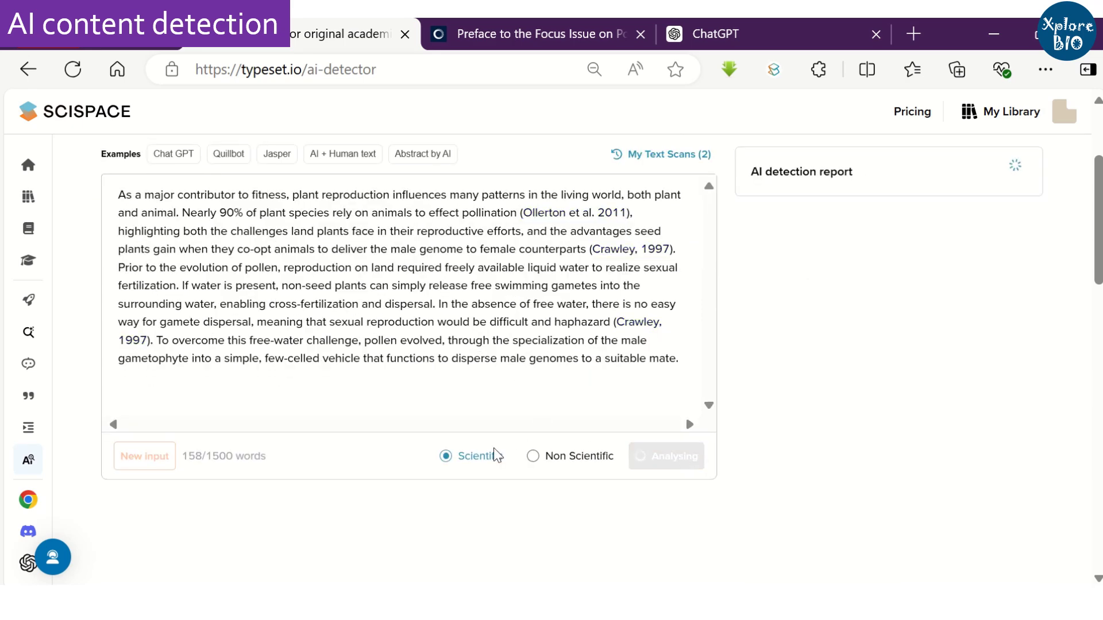
scroll(685, 469, down, 3)
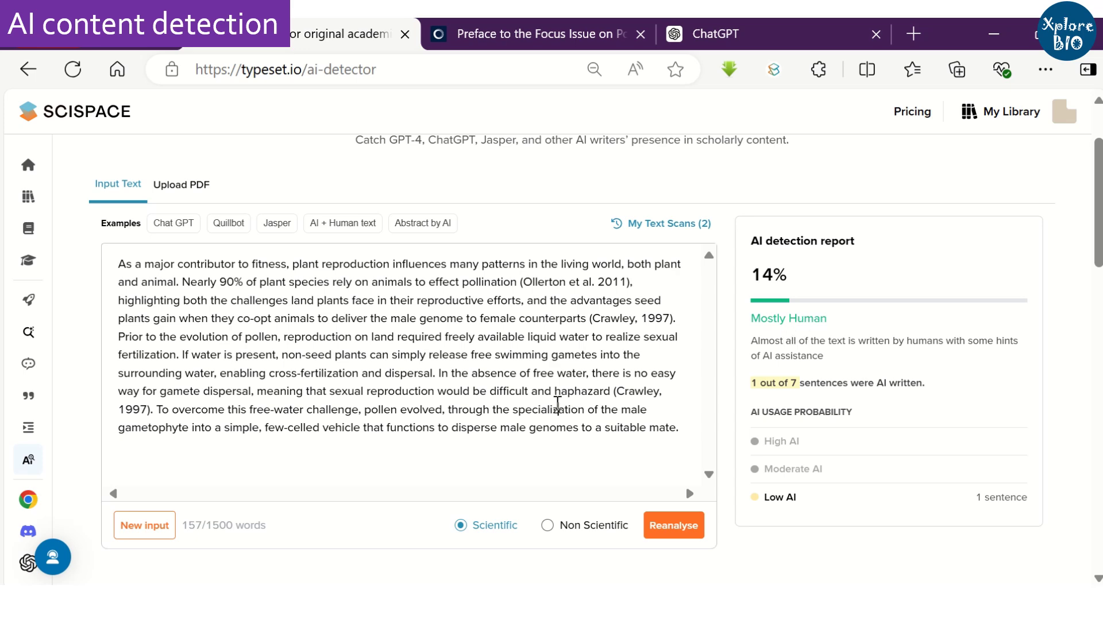
Clear the AI Detector input text with New input
key(ctrl+a)
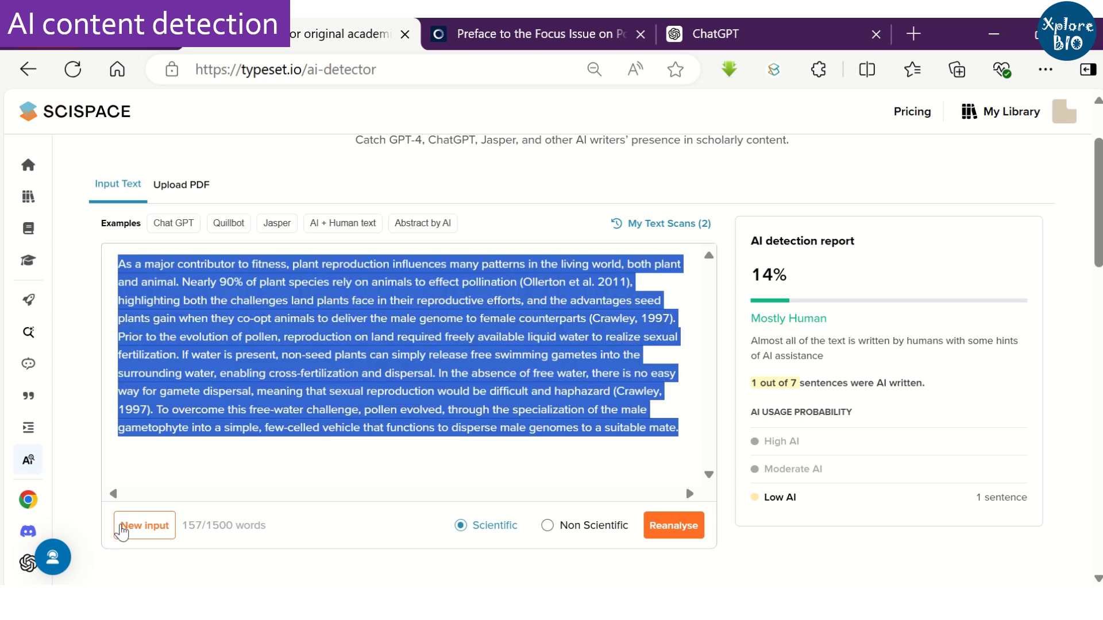
click(144, 525)
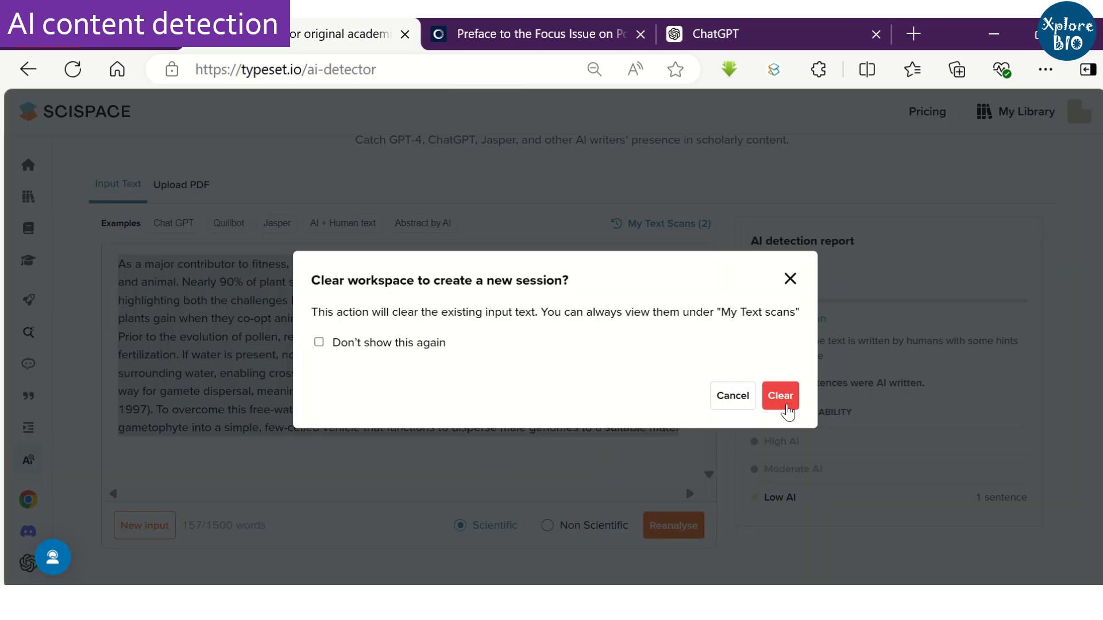
click(788, 402)
click(835, 45)
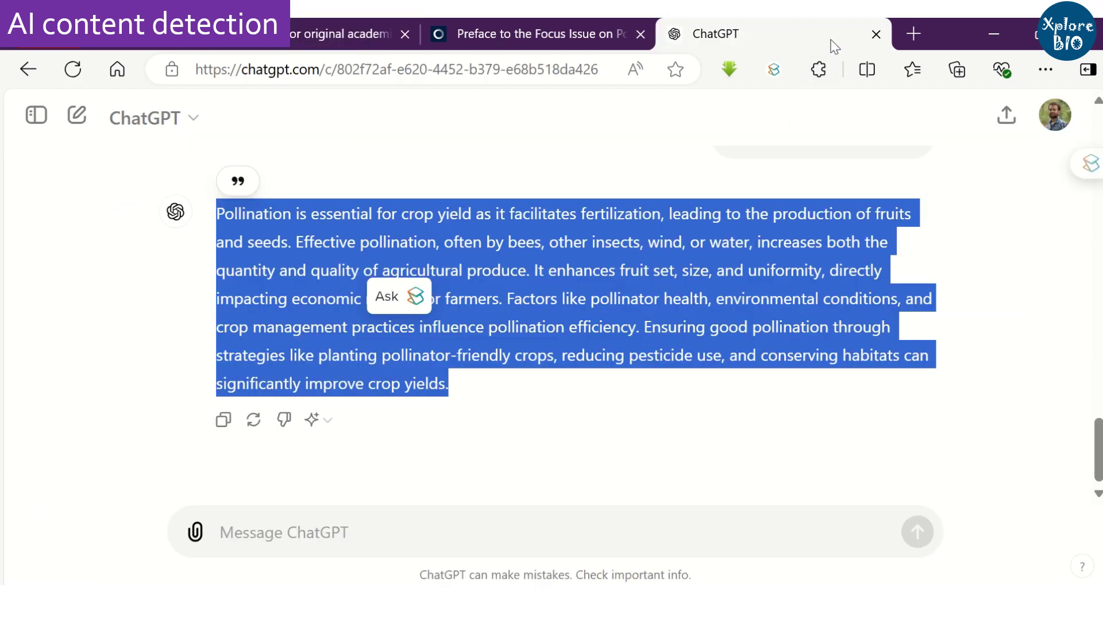
Copy ChatGPT's pollination summary text
scroll(500, 339, up, 2)
right_click(501, 339)
click(560, 205)
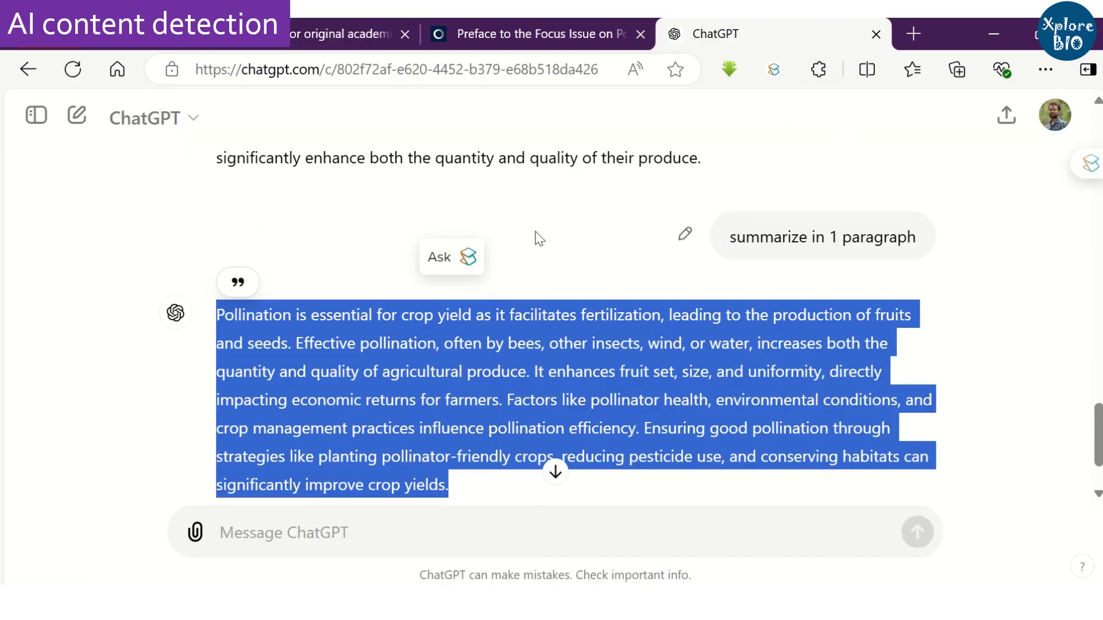
Paste the pollination summary into AI Detector and analyse it, getting 80% Minimal Human
click(344, 35)
right_click(207, 288)
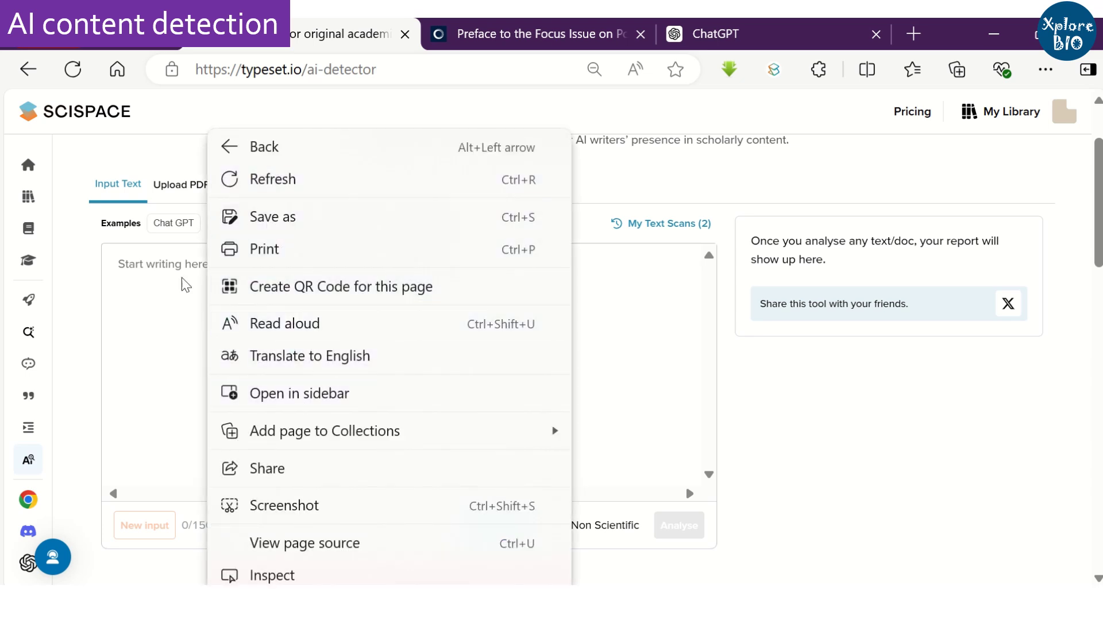
click(171, 261)
key(ctrl+v)
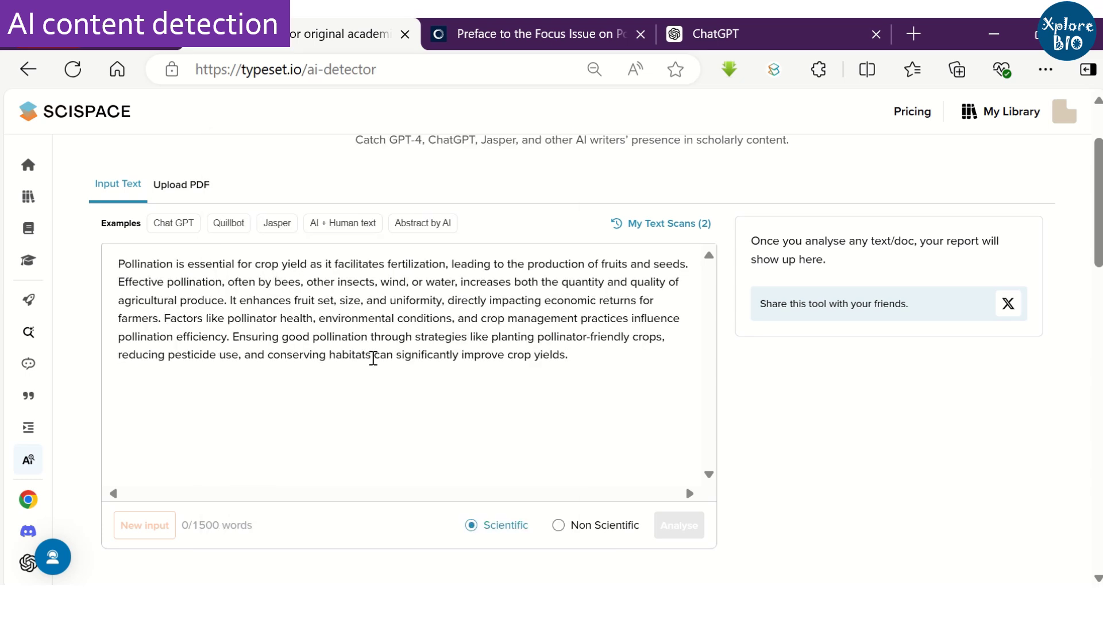
scroll(377, 370, down, 2)
click(689, 428)
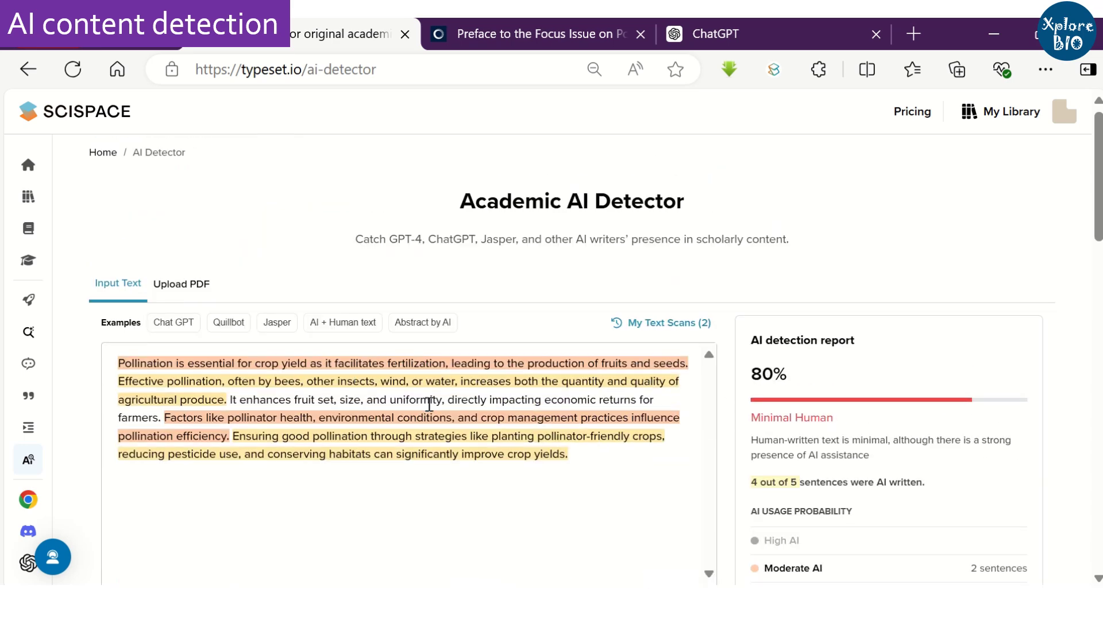
scroll(429, 405, down, 1)
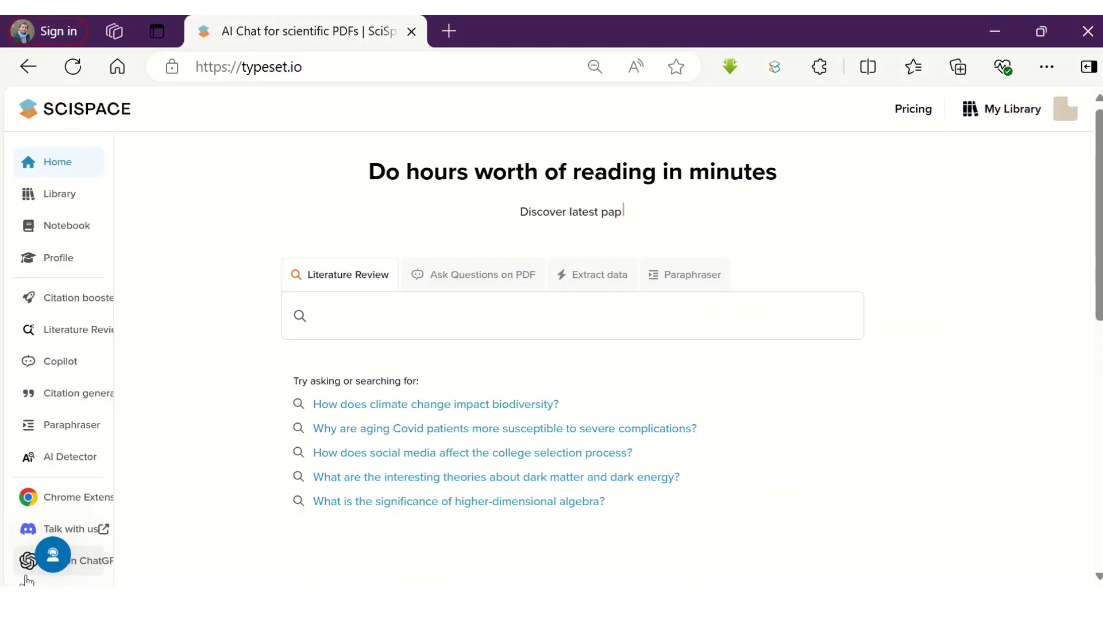
Ask the SciSpace GPT 'How organic practices improves crop yield?' and allow it to contact typeset.io
click(147, 560)
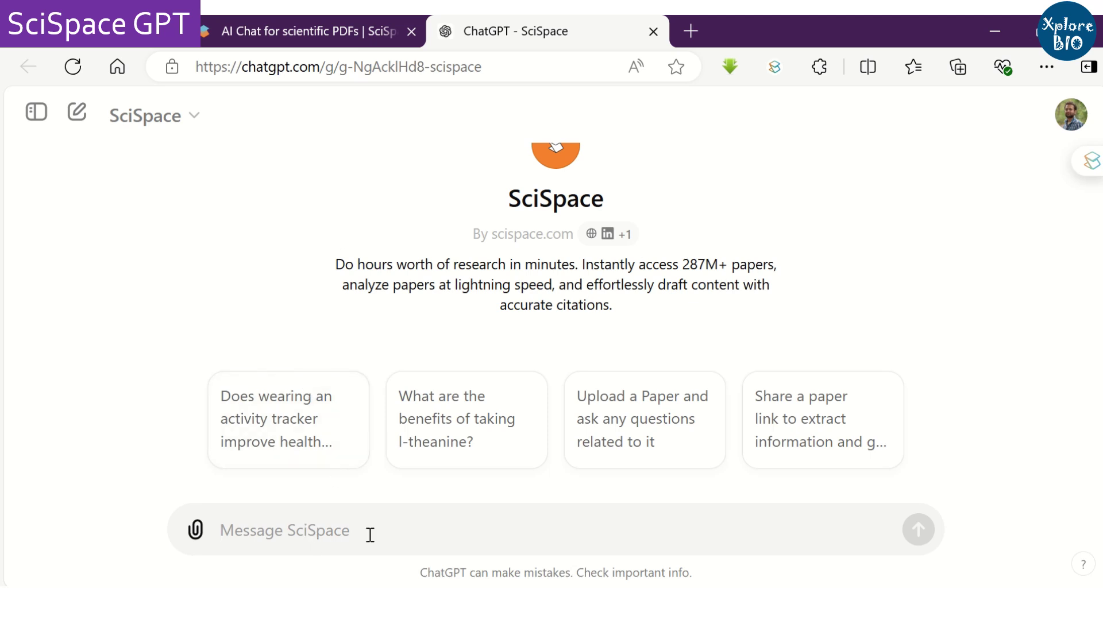
key(ctrl+v)
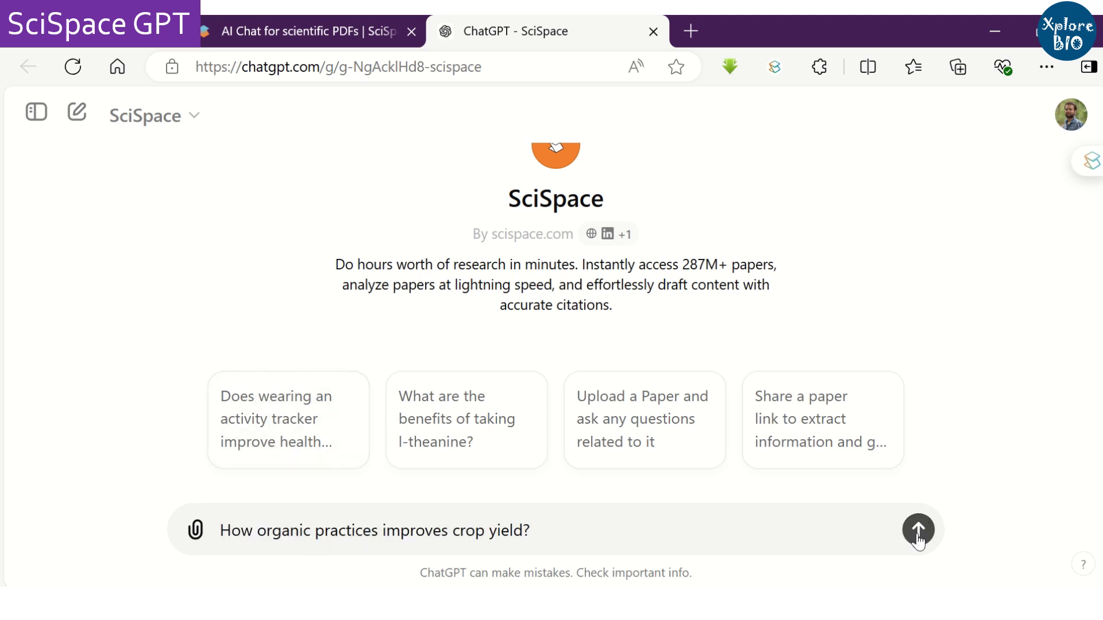
click(196, 530)
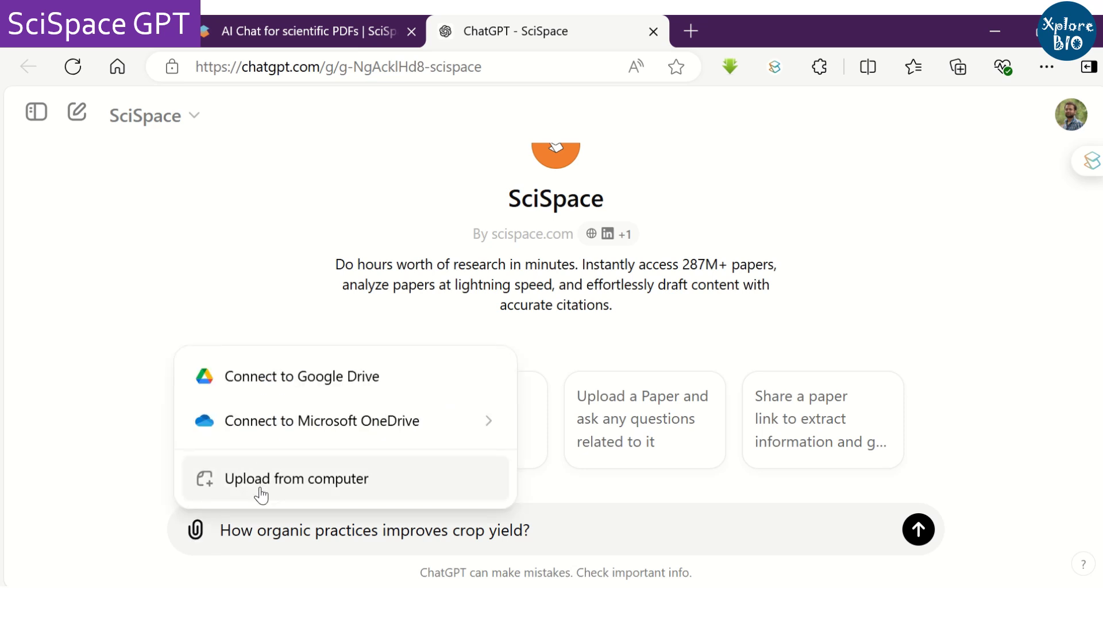
click(916, 532)
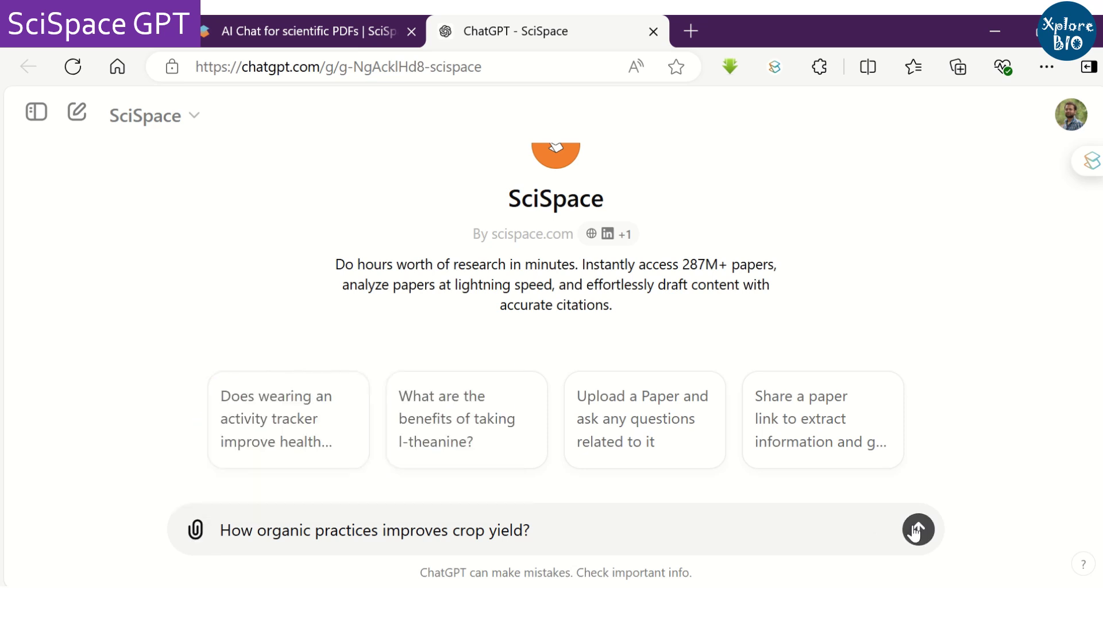
click(916, 530)
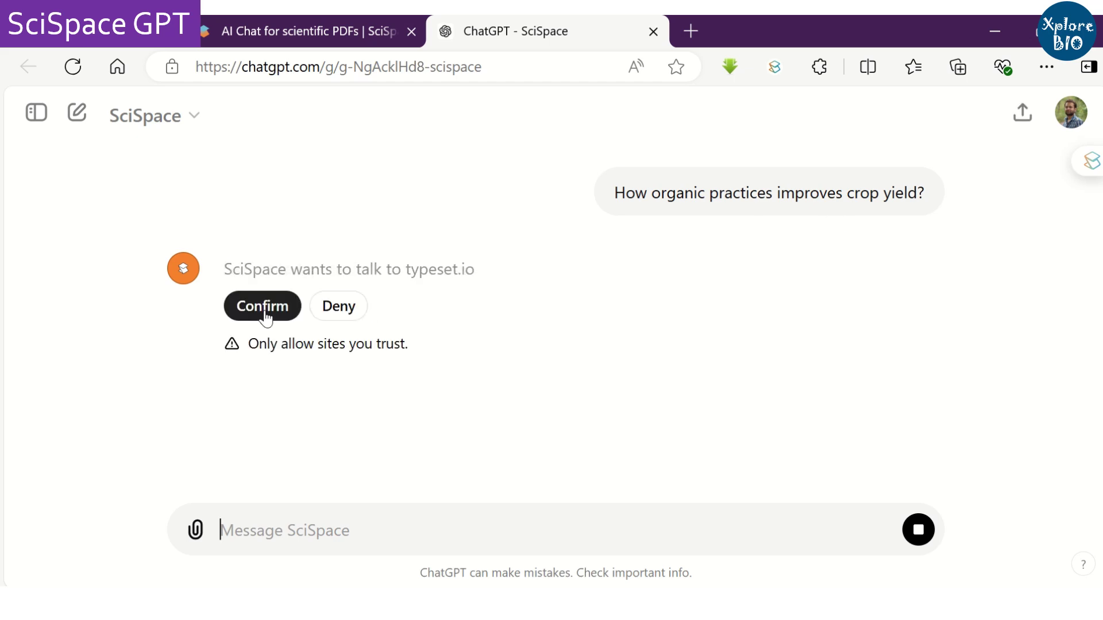
click(267, 310)
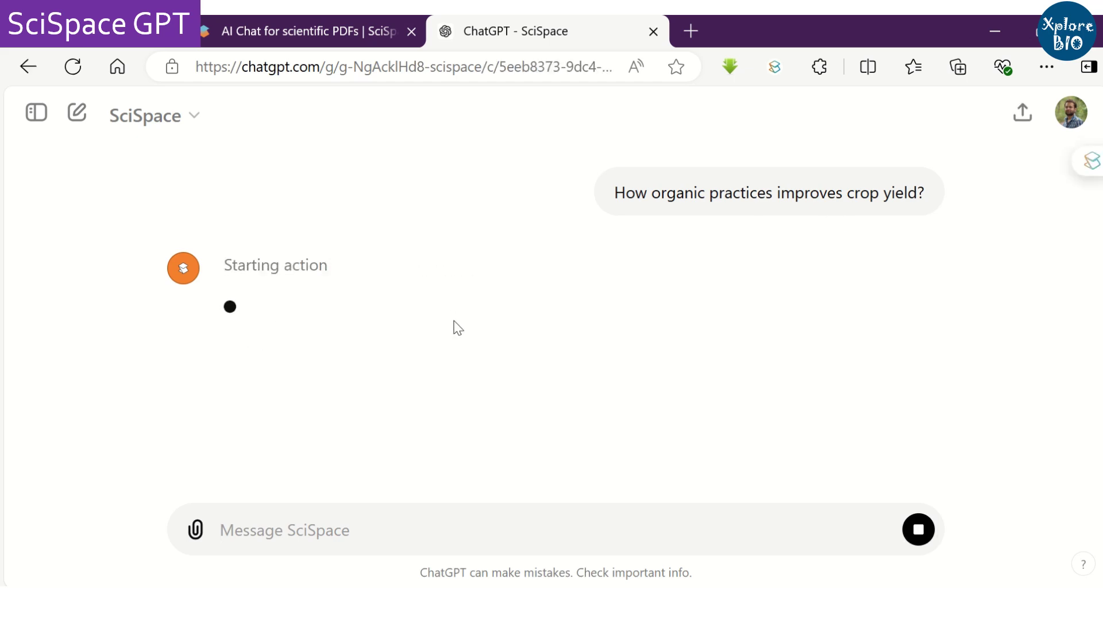
Open the first organic-practices paper from the GPT's results table and follow its DOI link
scroll(970, 299, down, 3)
scroll(969, 300, down, 2)
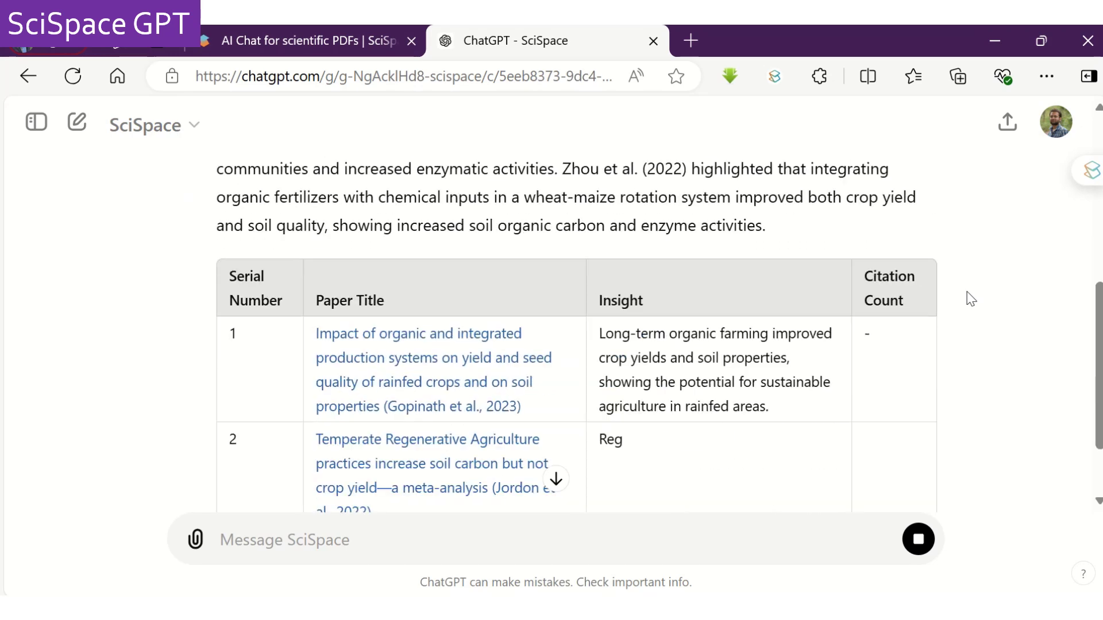
scroll(970, 299, down, 3)
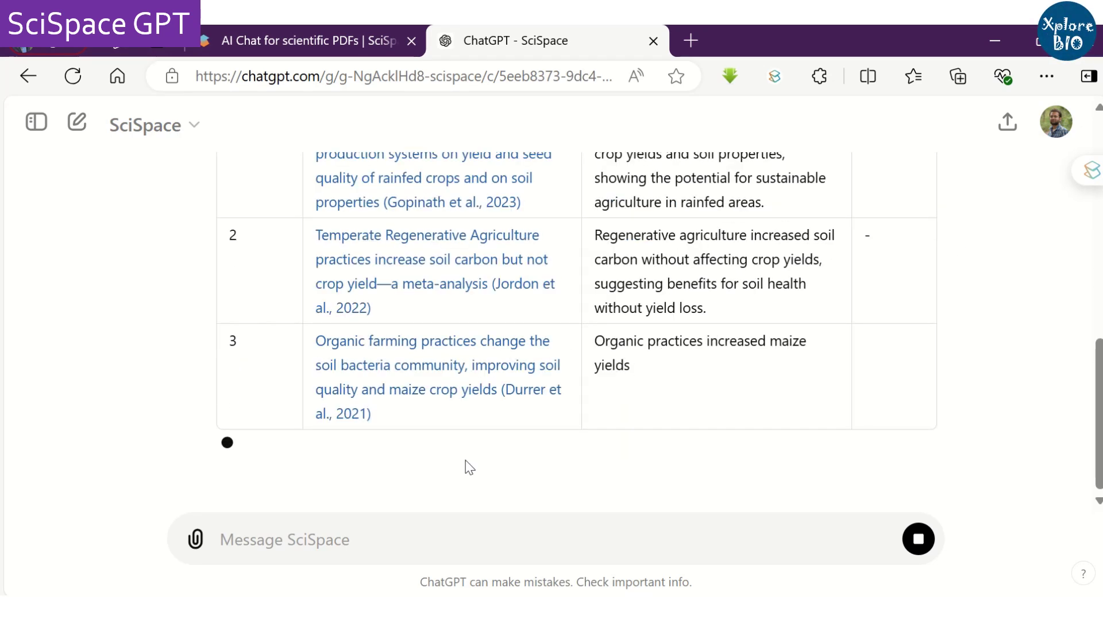
scroll(465, 466, up, 5)
click(449, 471)
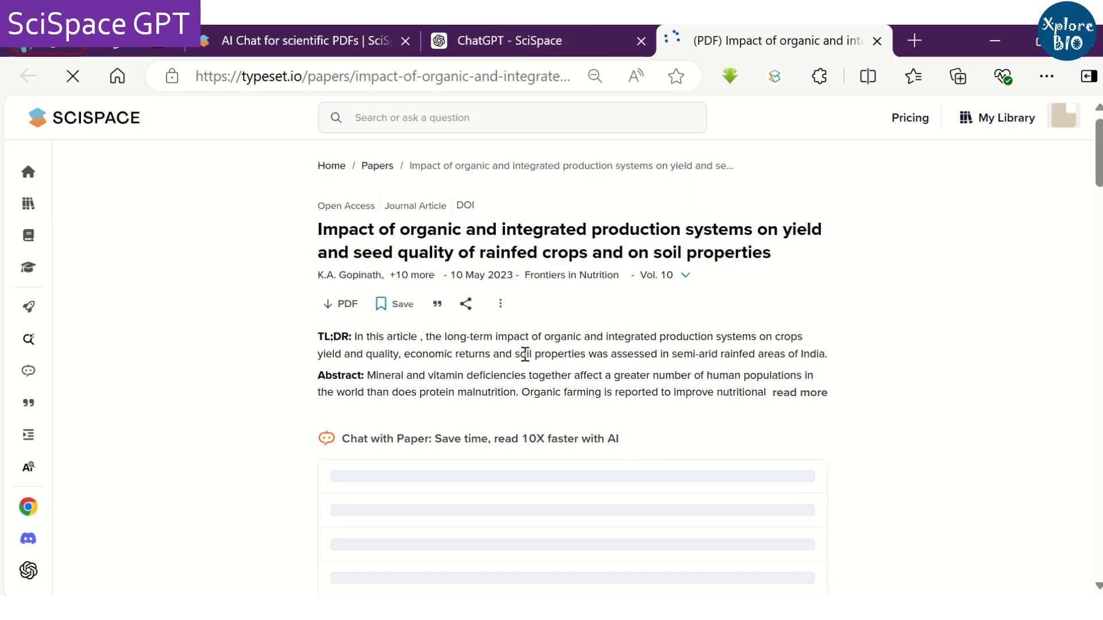
click(464, 206)
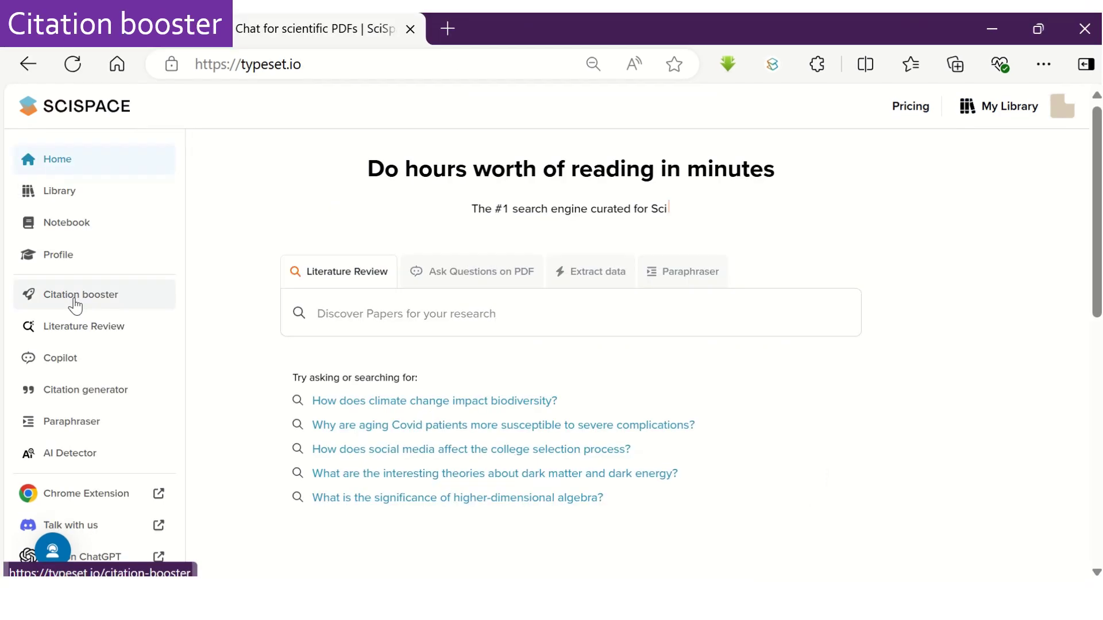
Upload 1 JOG stevia 2015.pdf through Citation Booster to generate its research assets
click(115, 303)
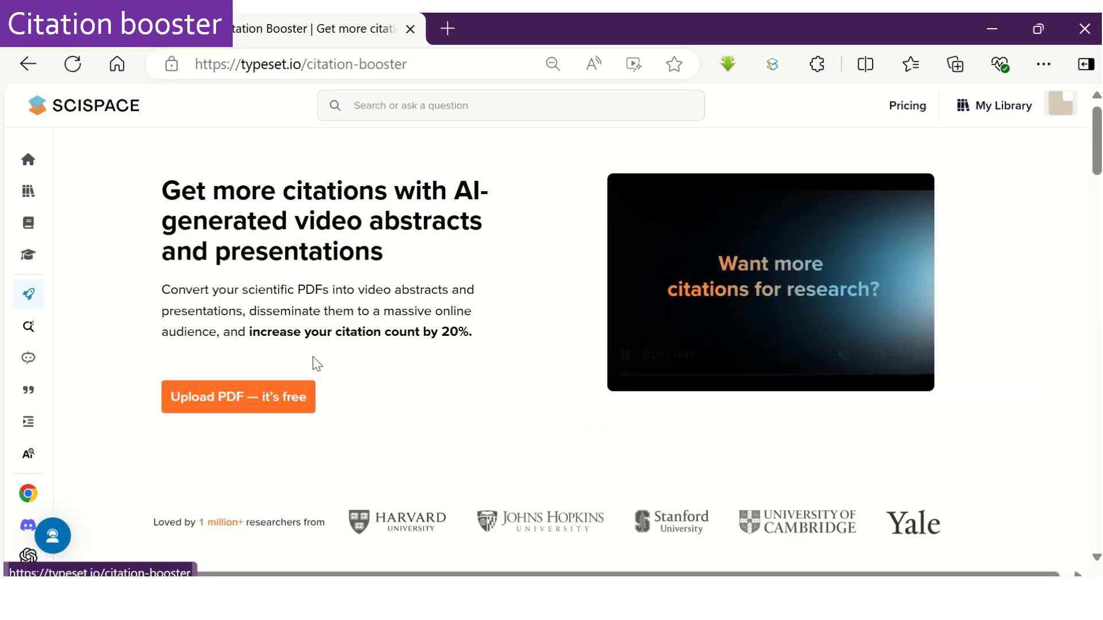
click(278, 395)
click(525, 421)
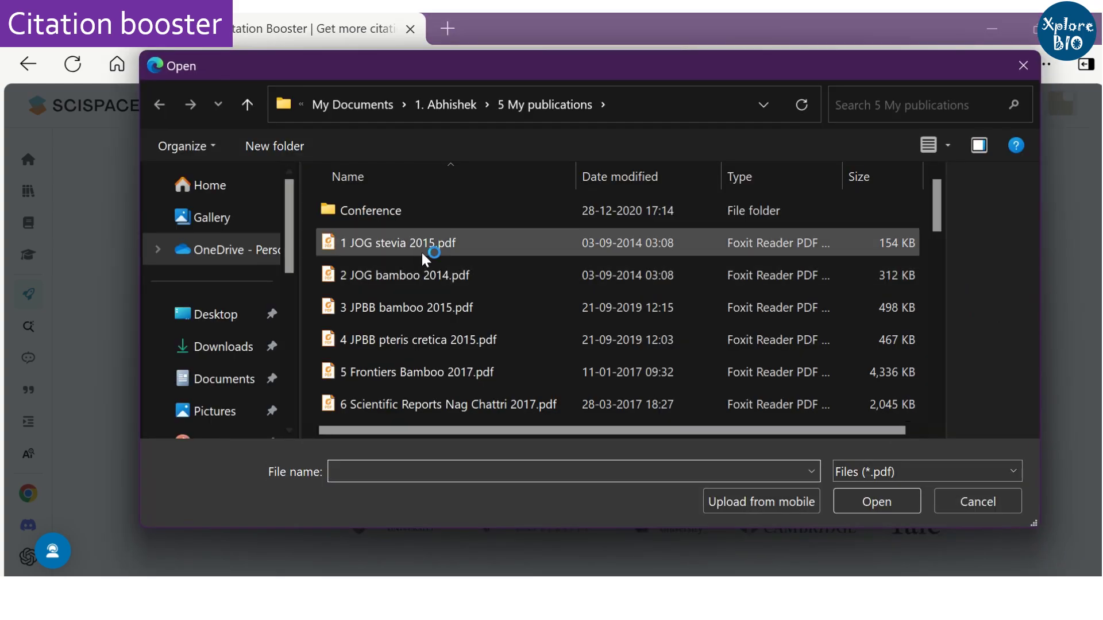
click(422, 250)
click(886, 504)
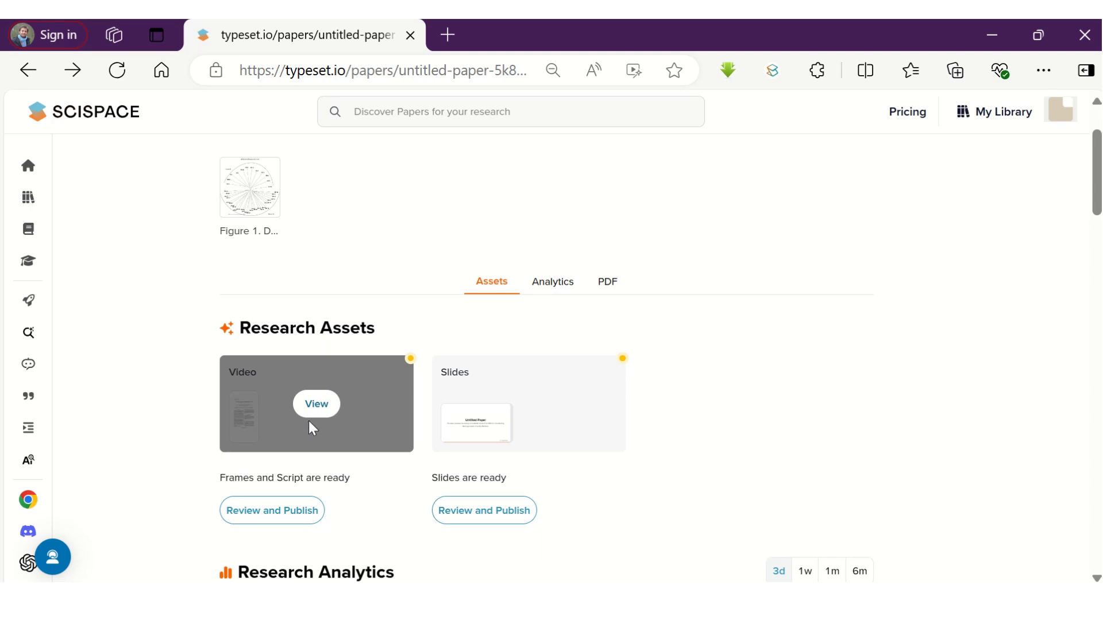
Edit the stevia video abstract, preview its three narrated scenes, and start Generate & Publish
click(309, 422)
scroll(313, 422, down, 3)
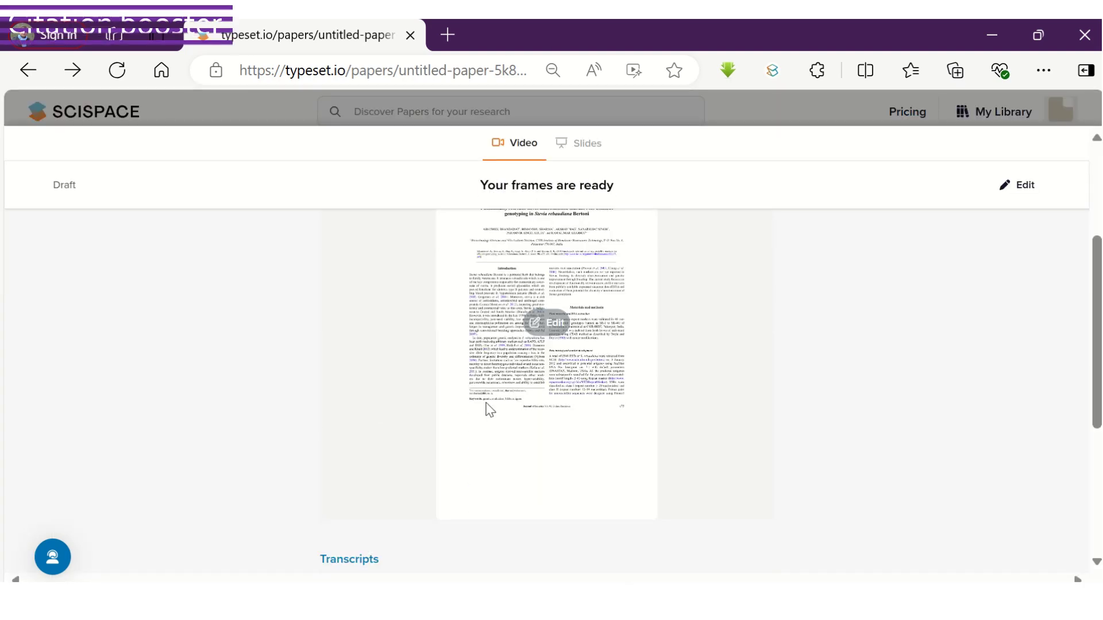
click(555, 324)
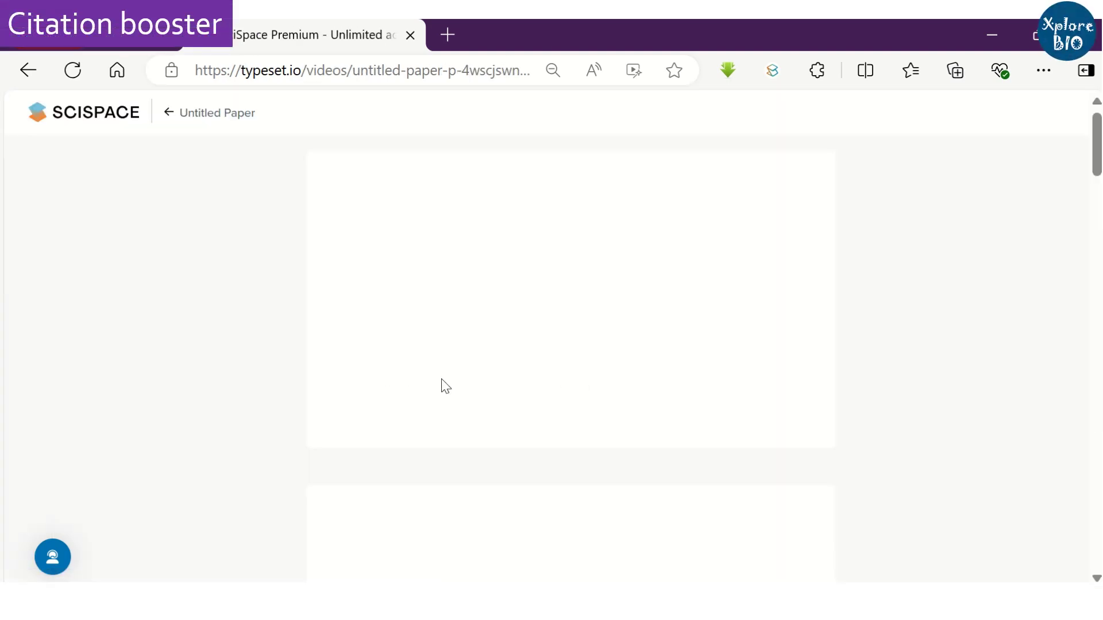
scroll(382, 379, down, 5)
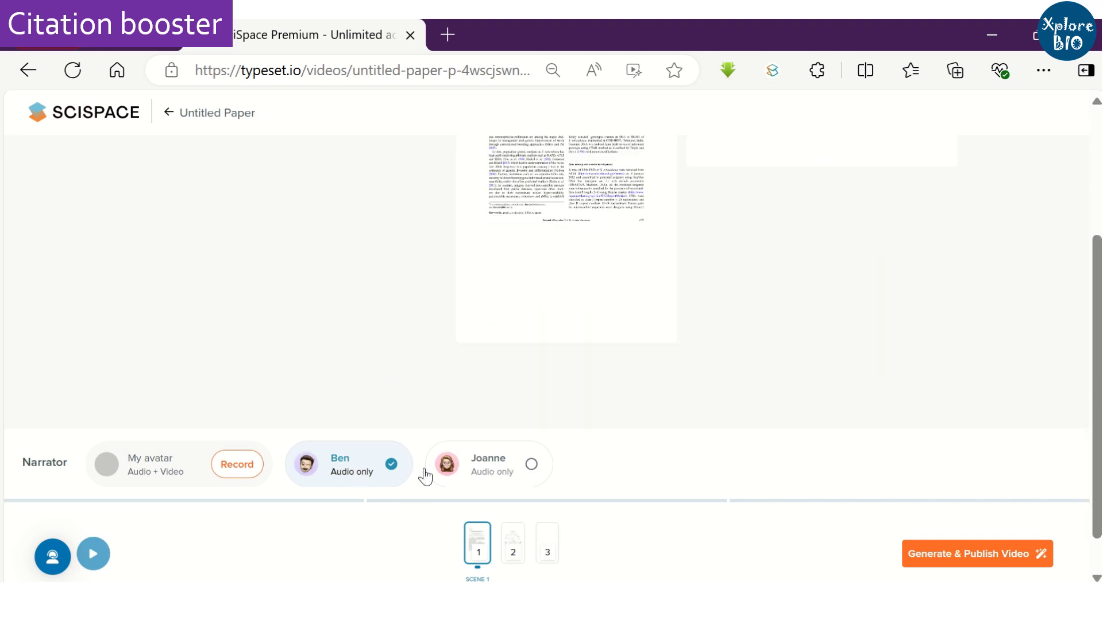
scroll(397, 466, up, 5)
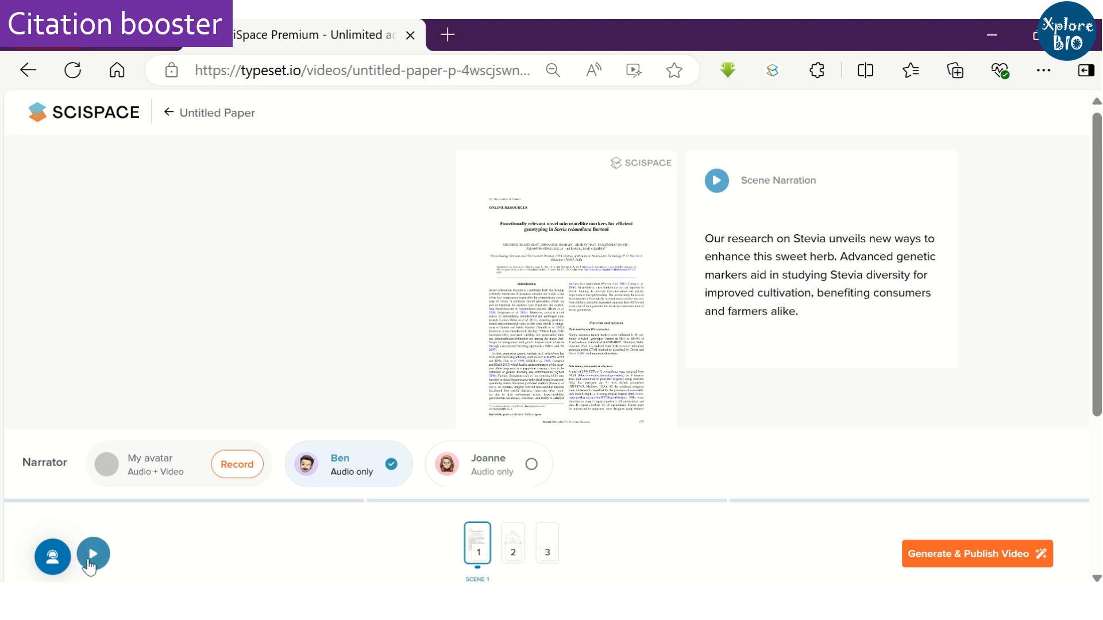
click(94, 554)
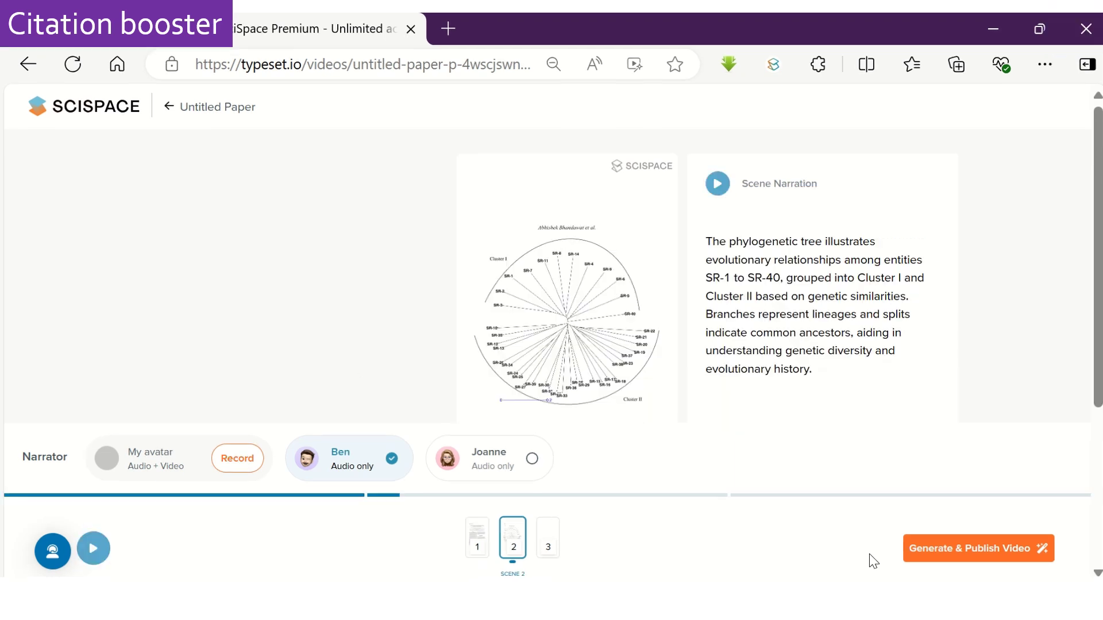
click(956, 556)
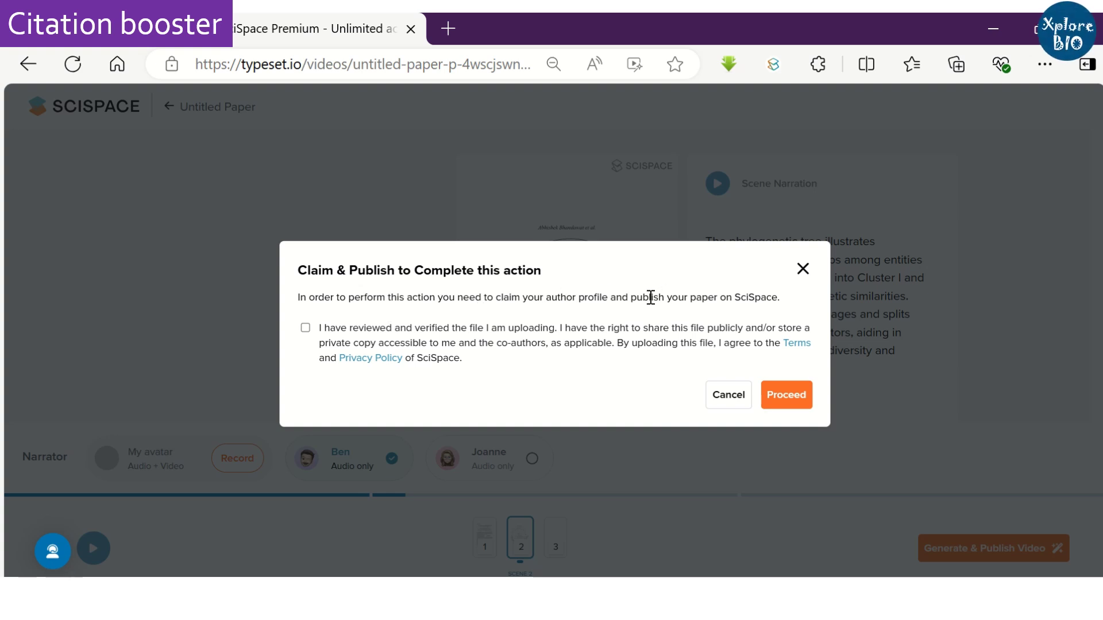
Accept the publishing terms and begin claiming the CSIR-affiliated author profile
drag(340, 297, 775, 299)
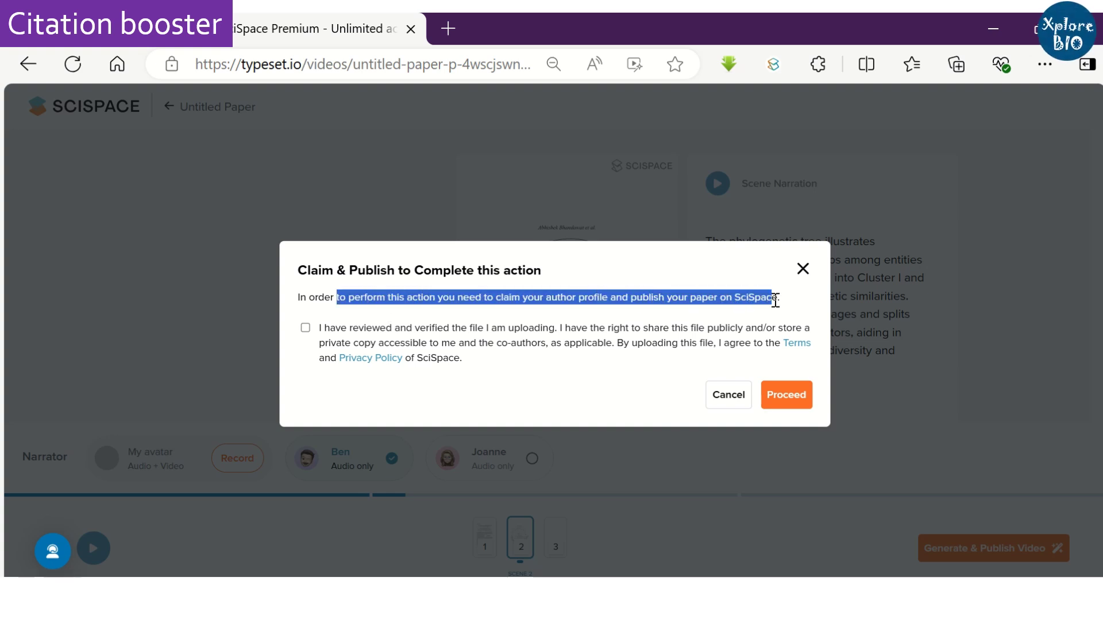
click(305, 327)
click(784, 394)
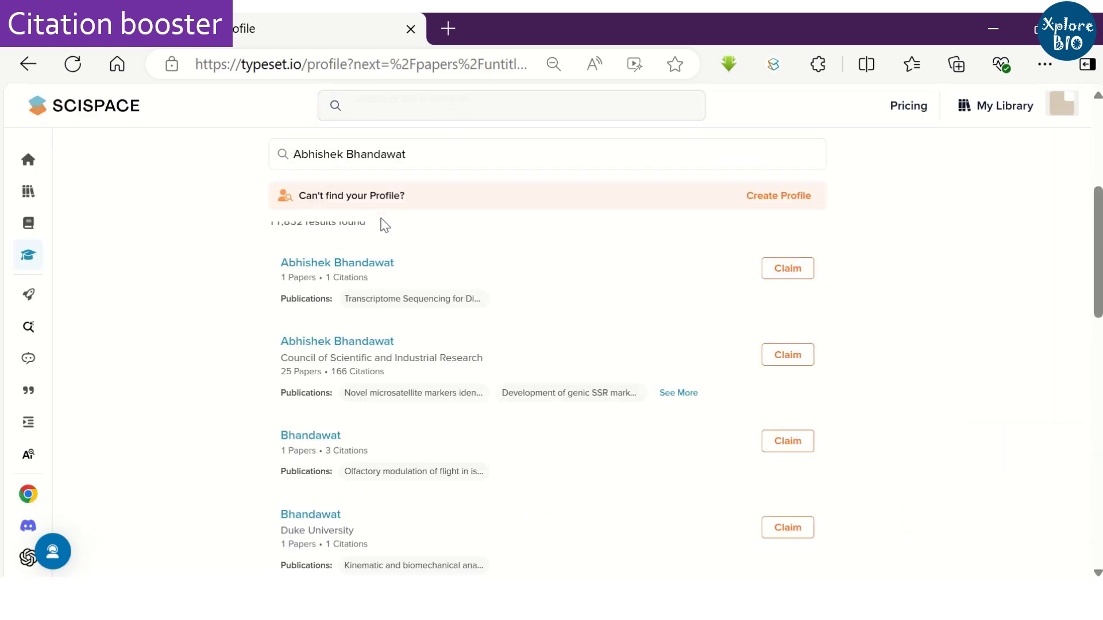
scroll(492, 224, down, 2)
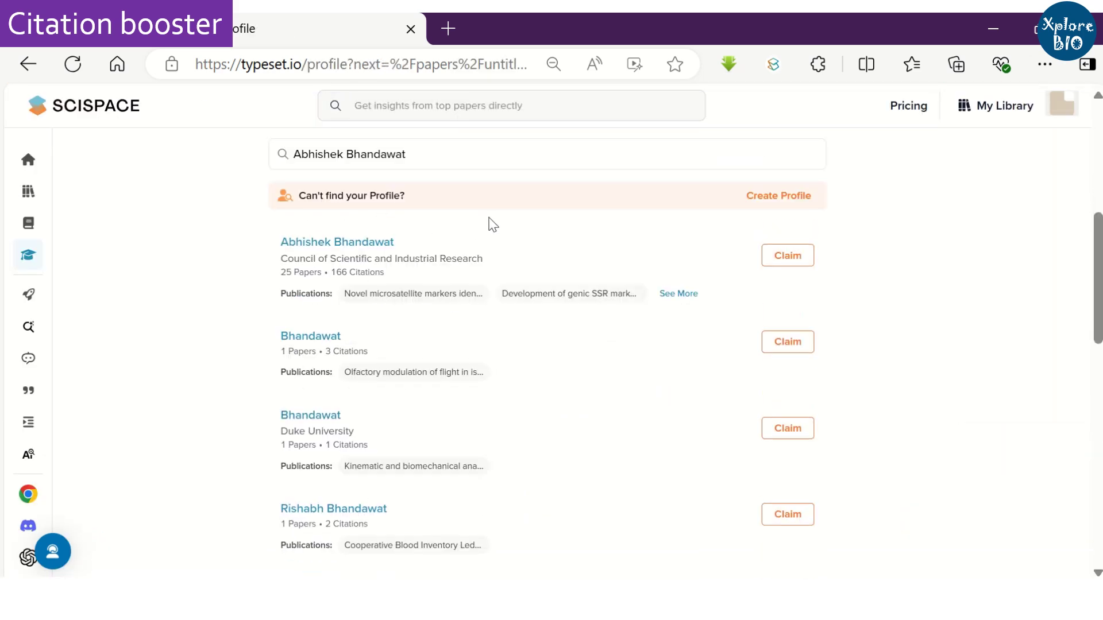
click(768, 261)
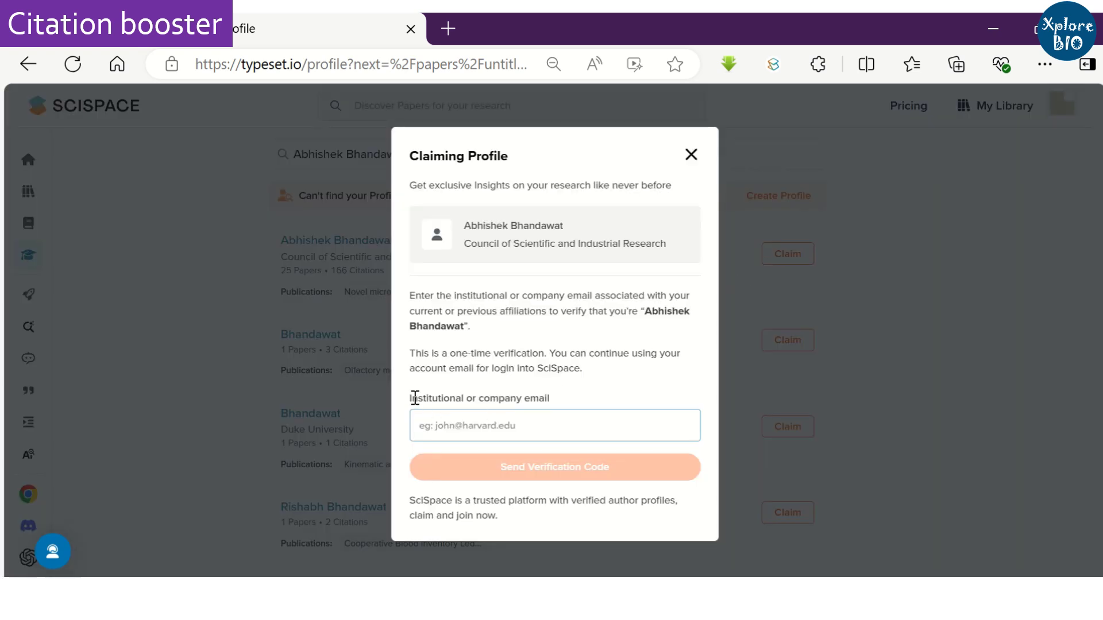
drag(411, 398, 529, 397)
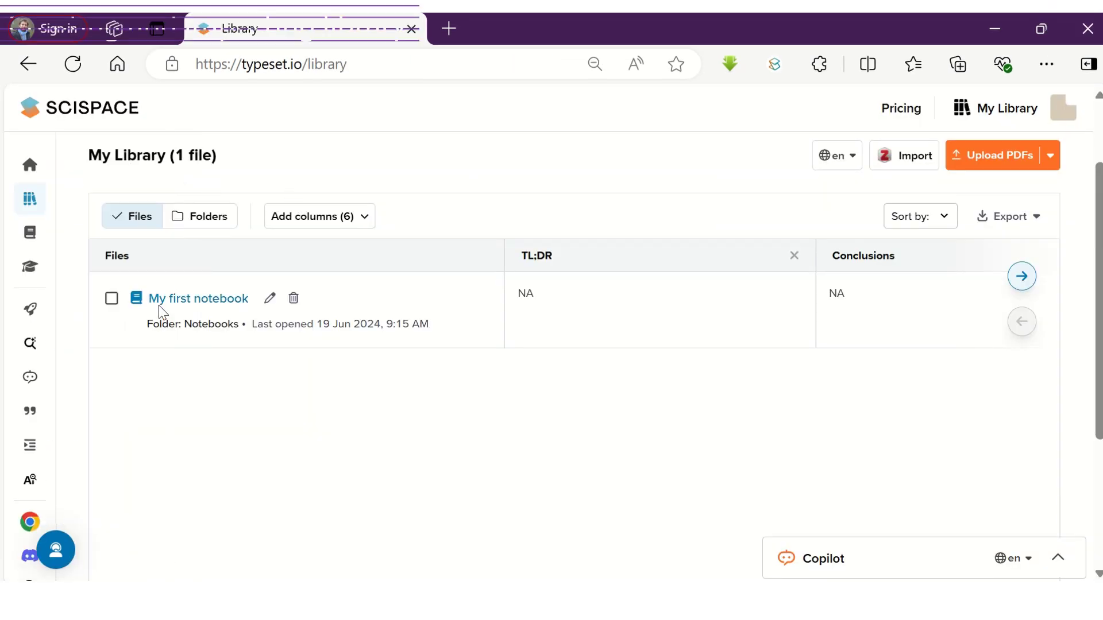
Upload 1 JOG stevia 2015, 2 JOG bamboo 2014 and 3 JPBB bamboo 2015 to the library
click(994, 163)
click(410, 244)
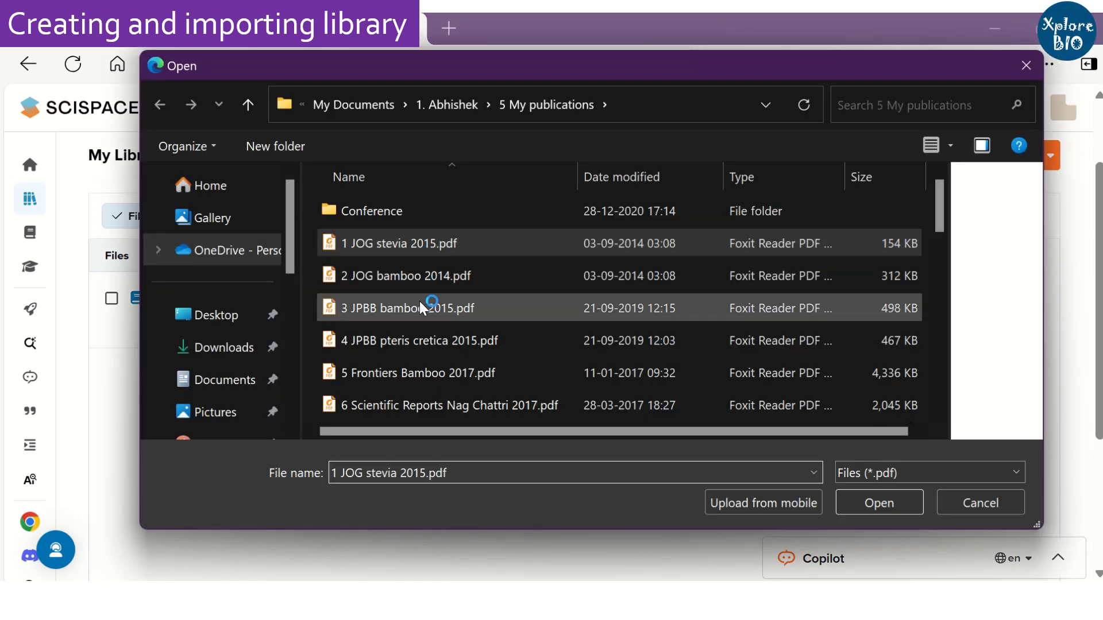
shift+click(415, 312)
click(885, 509)
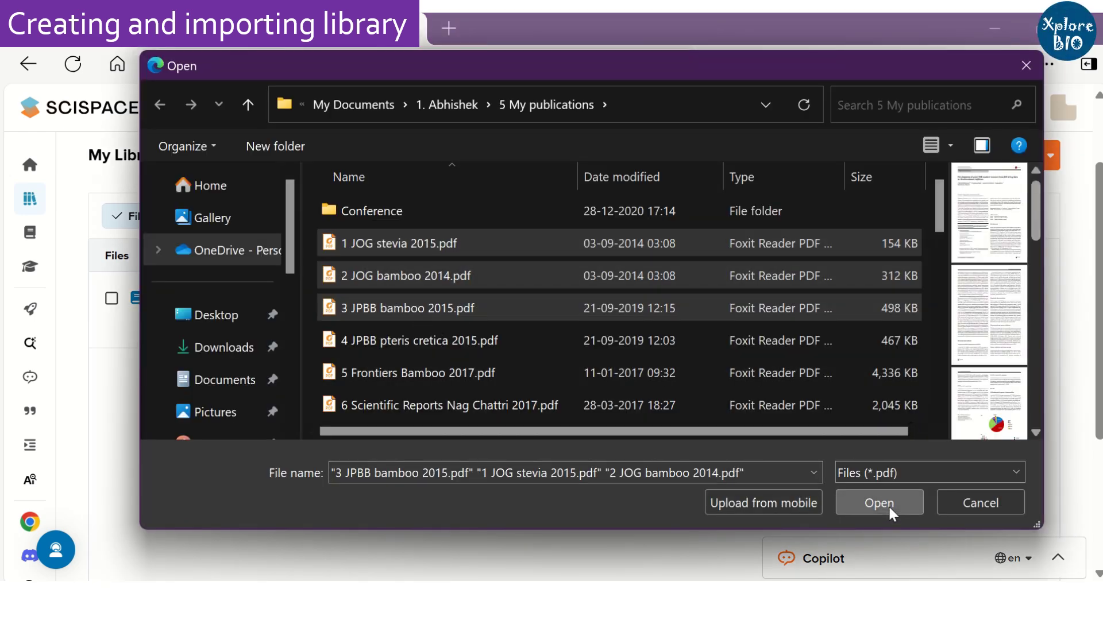
click(751, 451)
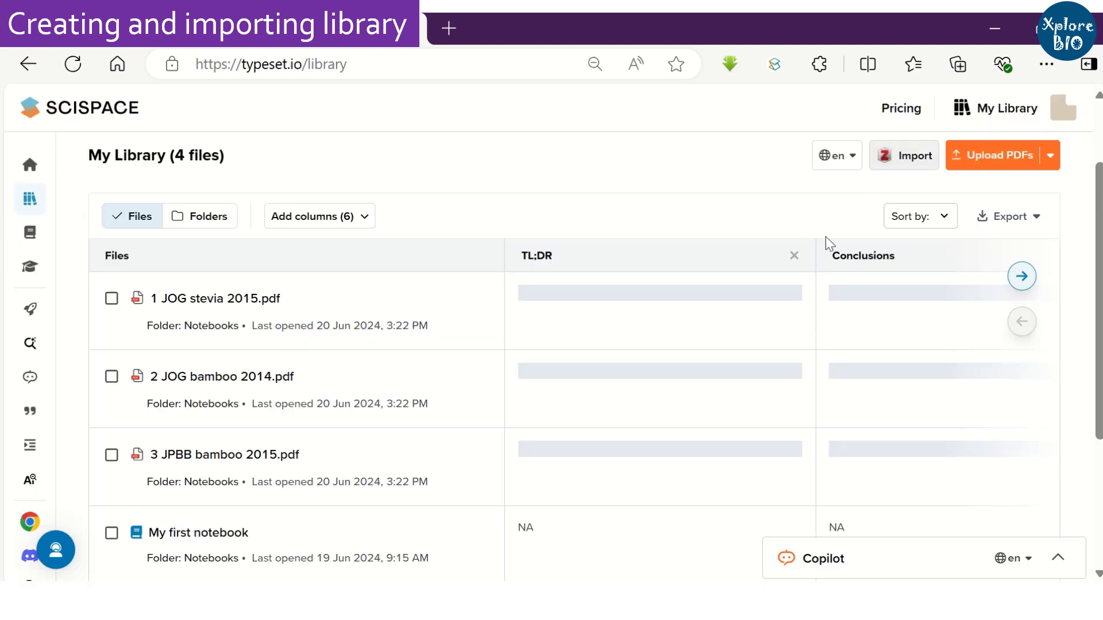
Reveal the Summarized Abstract and Results columns in the library table and show the Export formats
scroll(522, 362, down, 2)
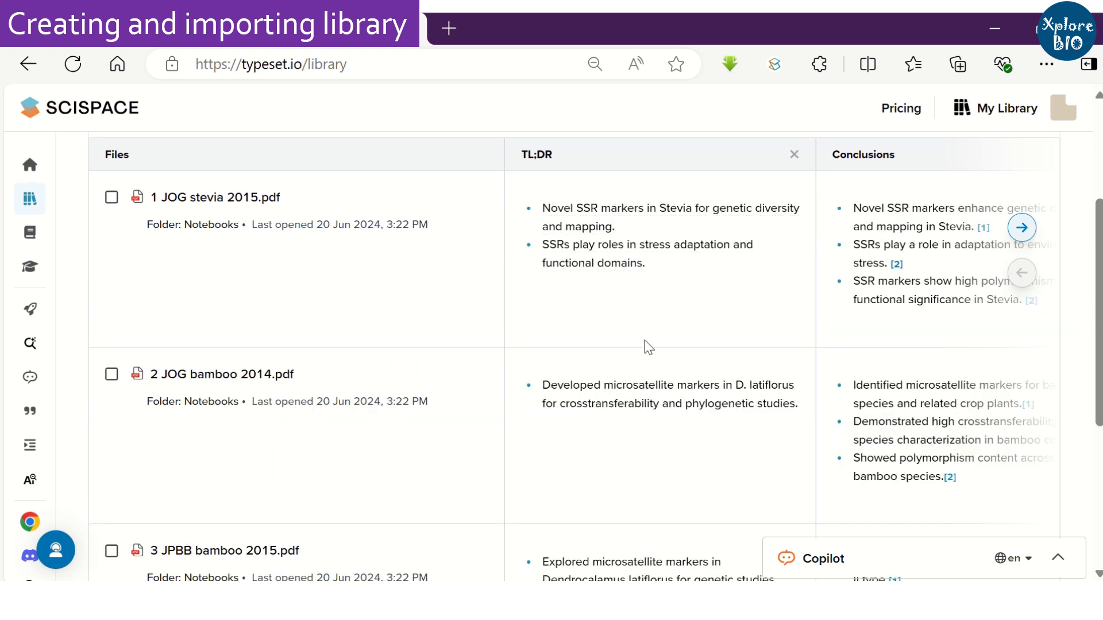
click(1022, 228)
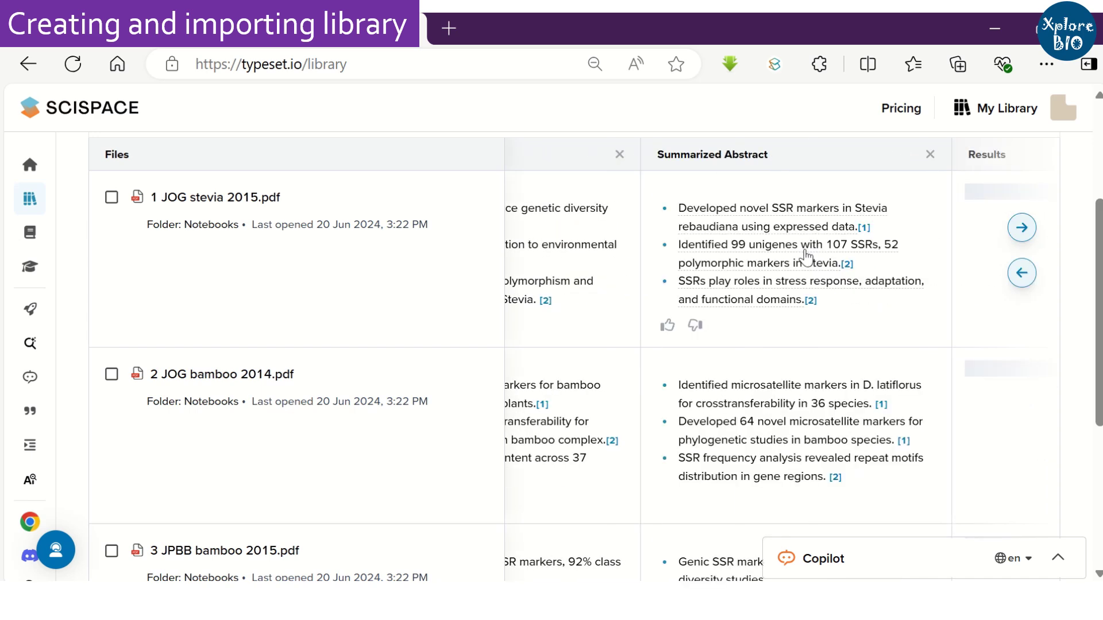
scroll(870, 256, up, 2)
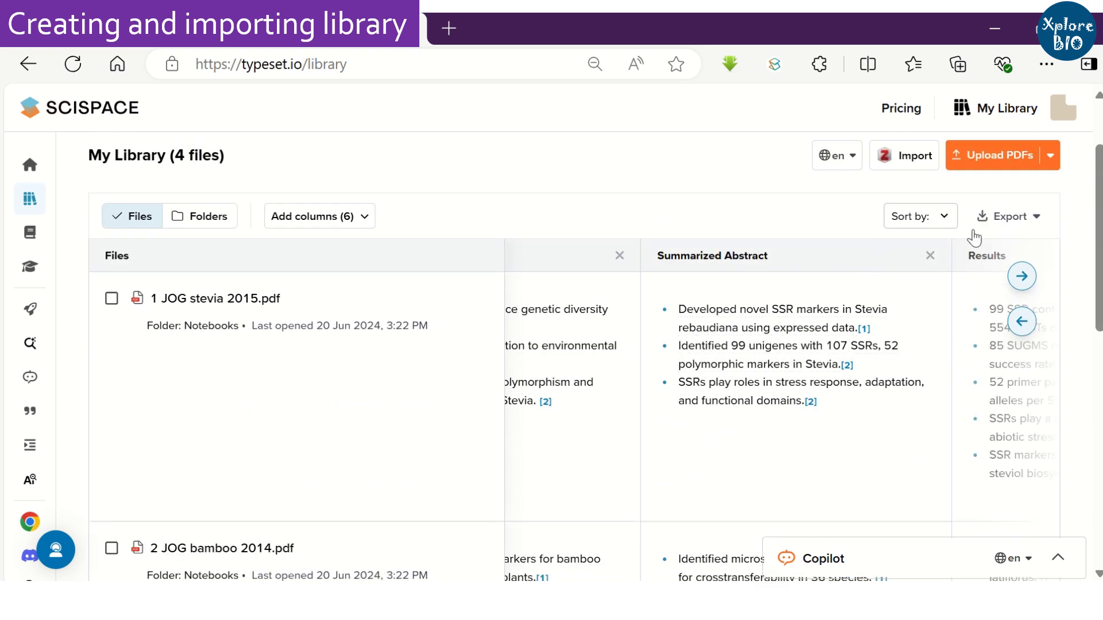
click(1035, 216)
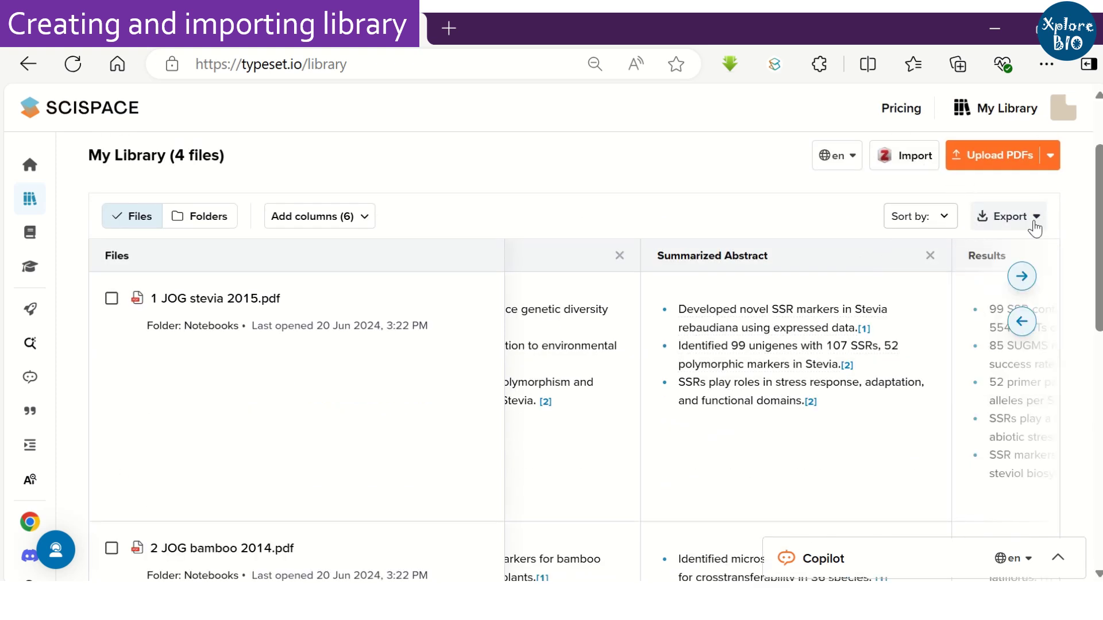
Open the Zotero import dialog and close it without importing
click(898, 158)
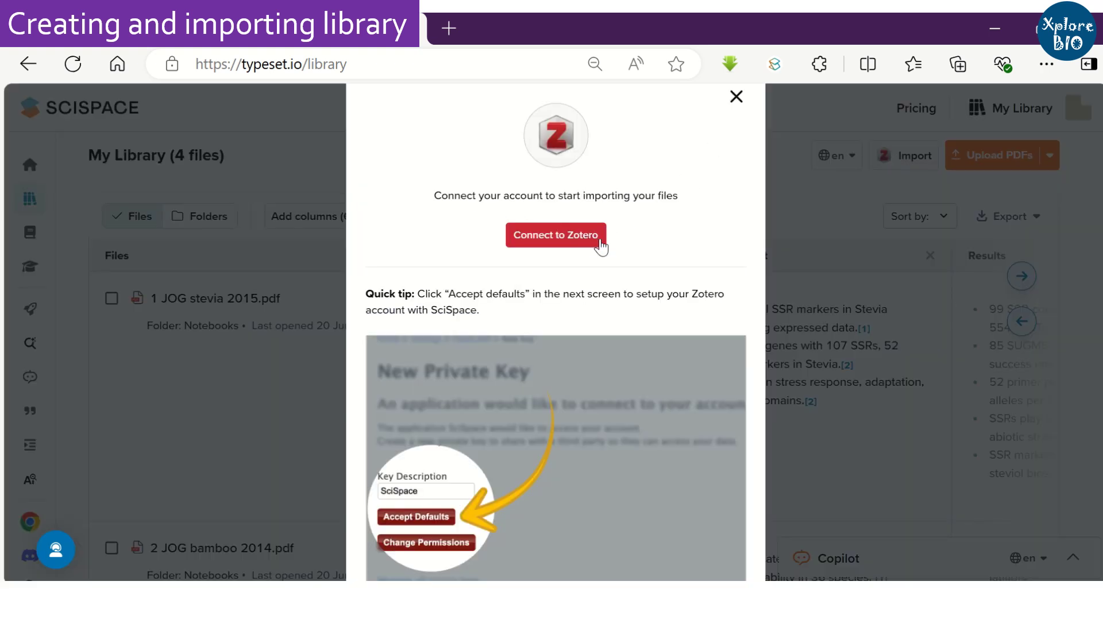
click(736, 98)
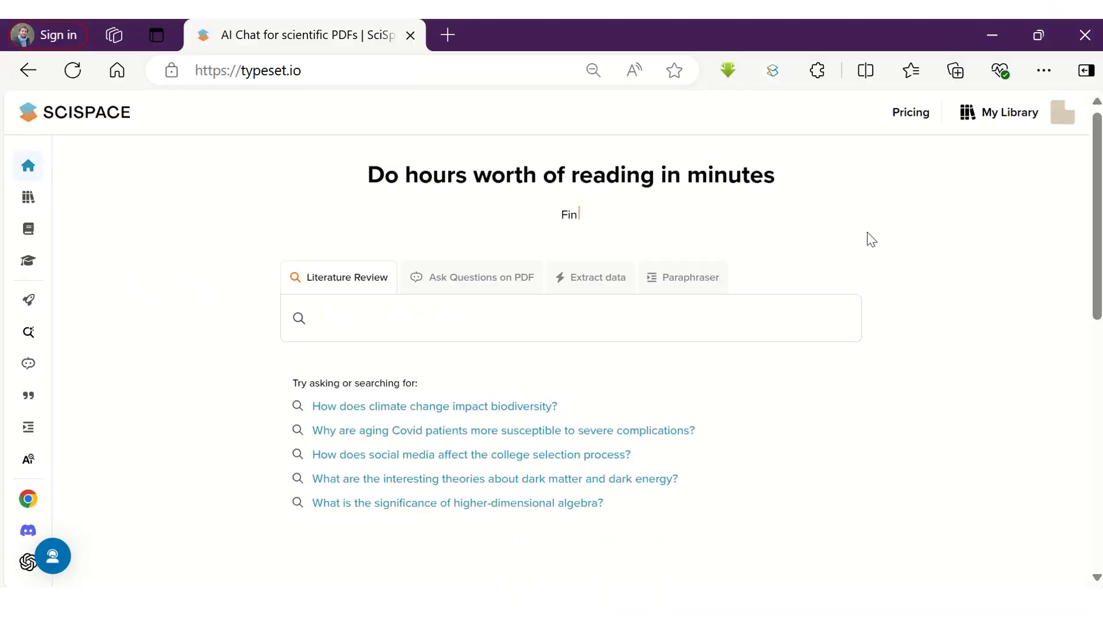
Browse the Pricing page's plans and Enterprise API section down to the researcher reviews
click(913, 114)
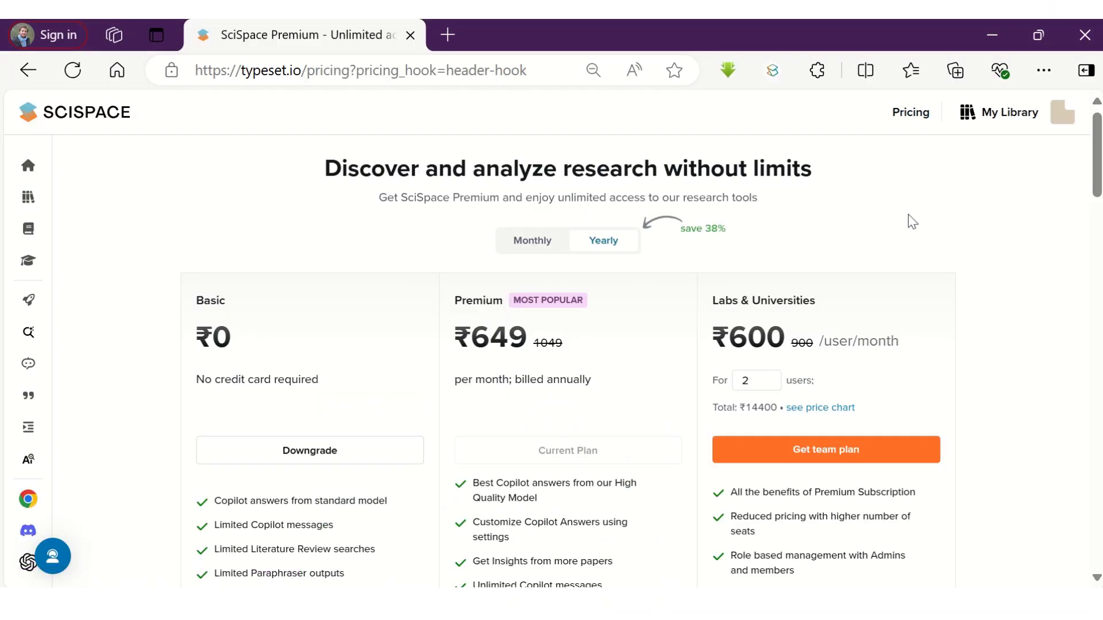
scroll(322, 284, down, 2)
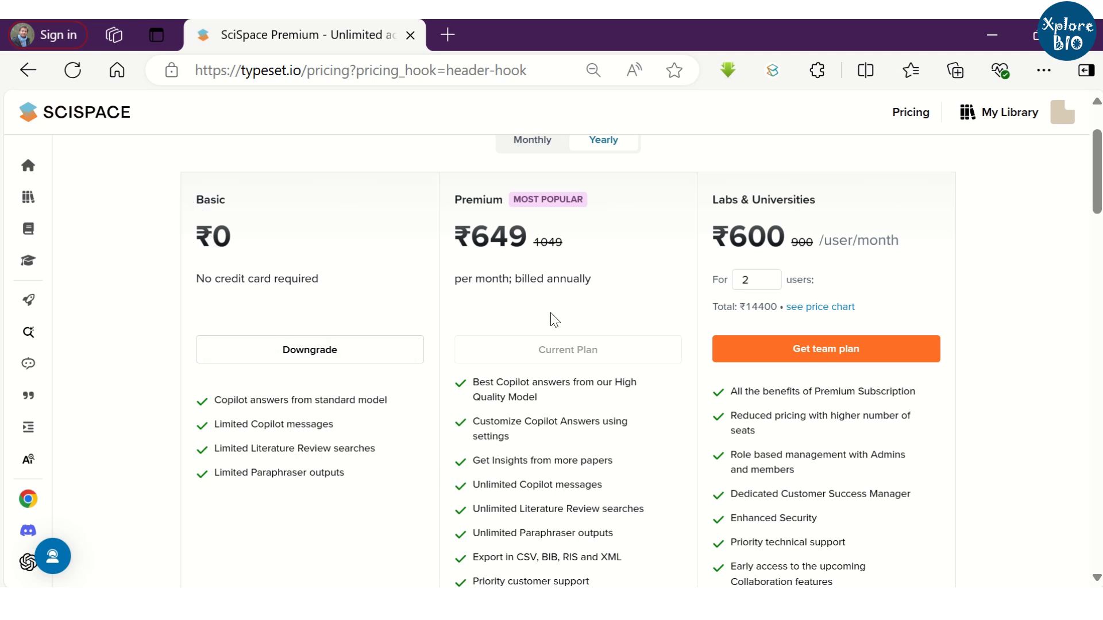
scroll(546, 213, up, 4)
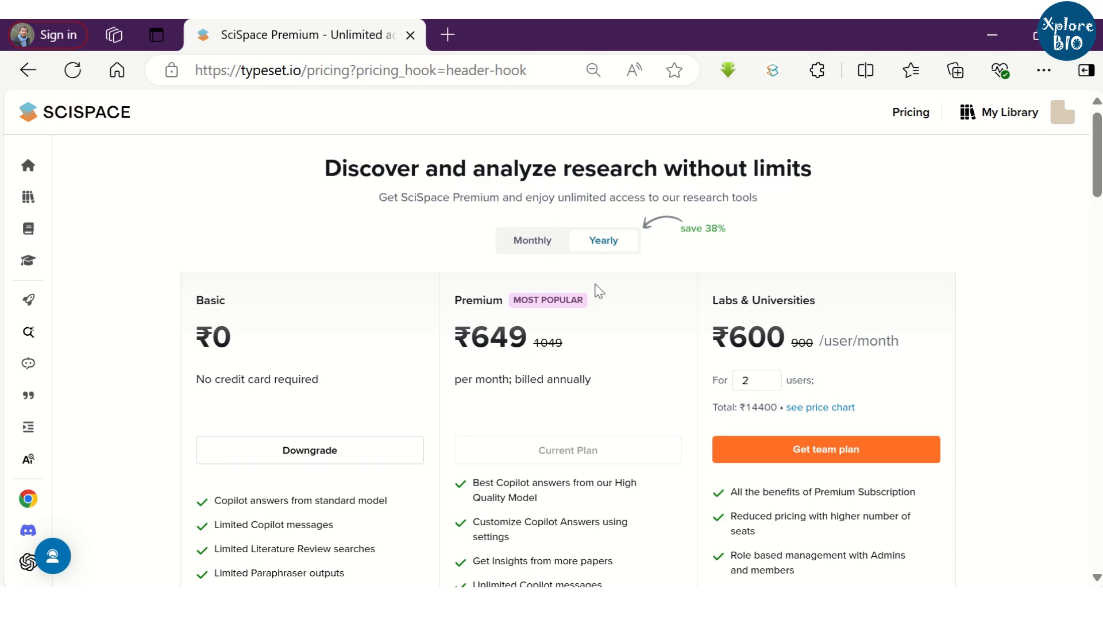
scroll(741, 284, down, 4)
scroll(608, 374, down, 2)
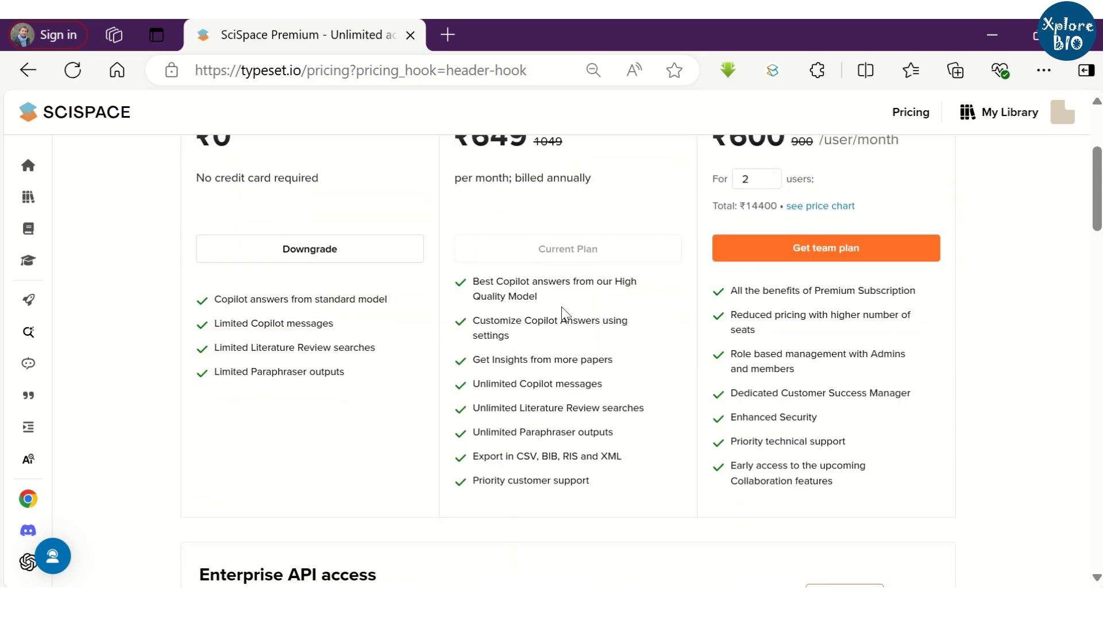
scroll(638, 440, up, 4)
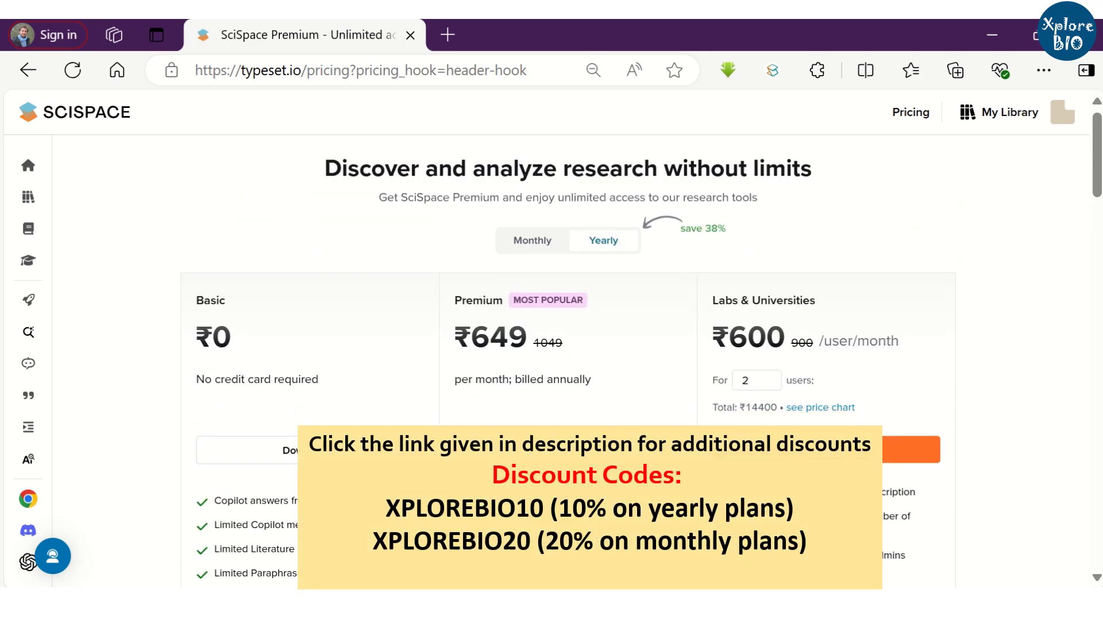
scroll(632, 241, down, 7)
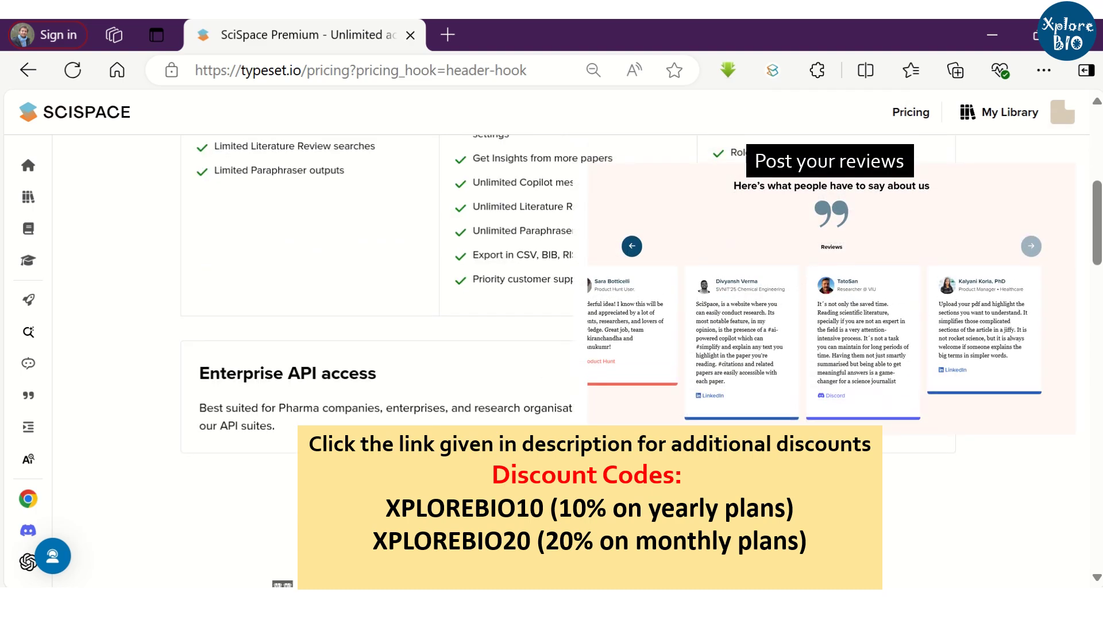
scroll(322, 345, down, 5)
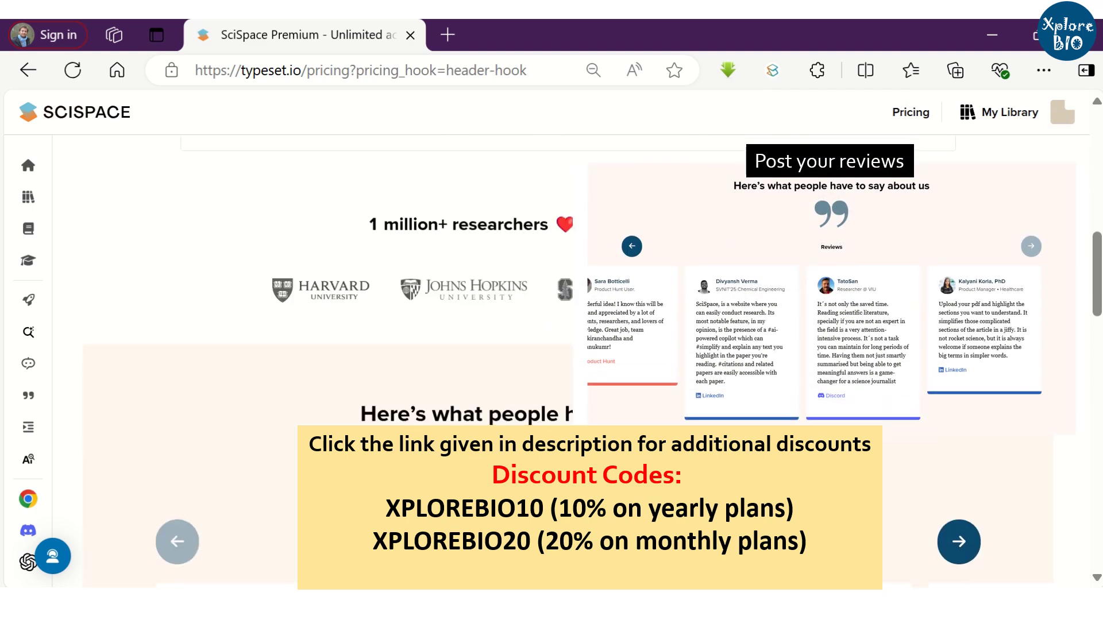
scroll(322, 345, down, 5)
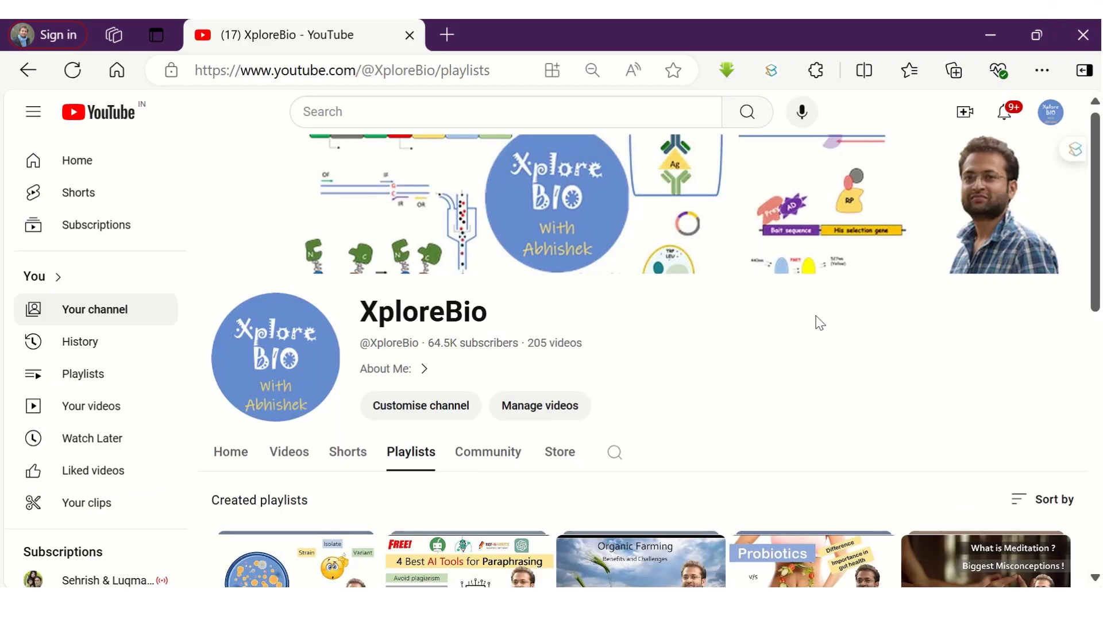
Open XploreBio's 63-video 'Research and Publishing' playlist and browse its videos
scroll(814, 319, down, 3)
scroll(787, 270, down, 3)
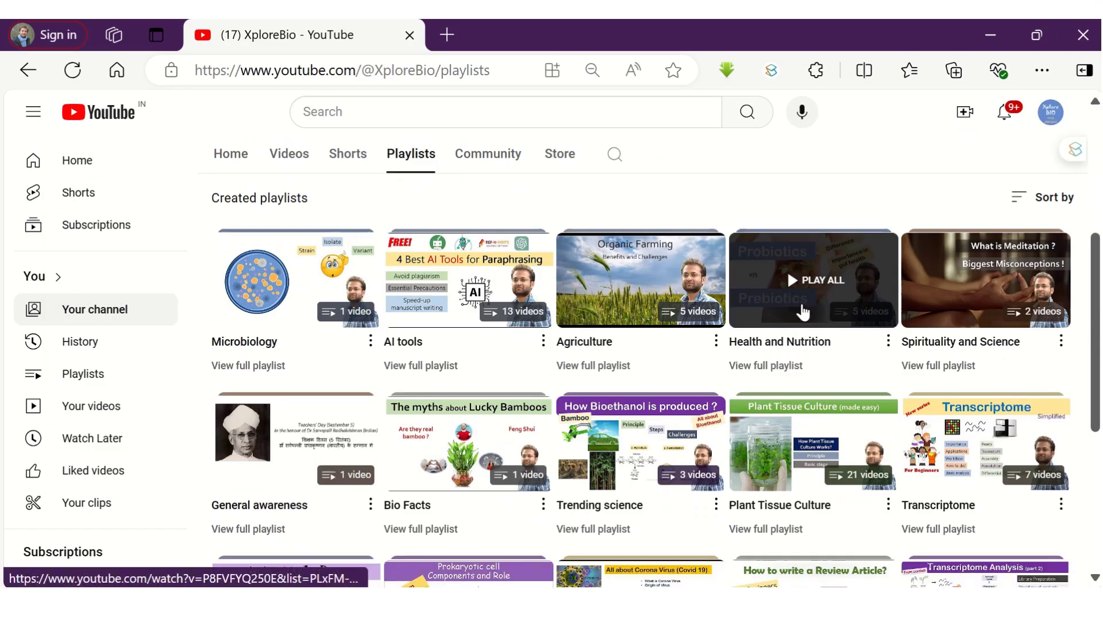
scroll(787, 270, down, 2)
scroll(452, 281, up, 2)
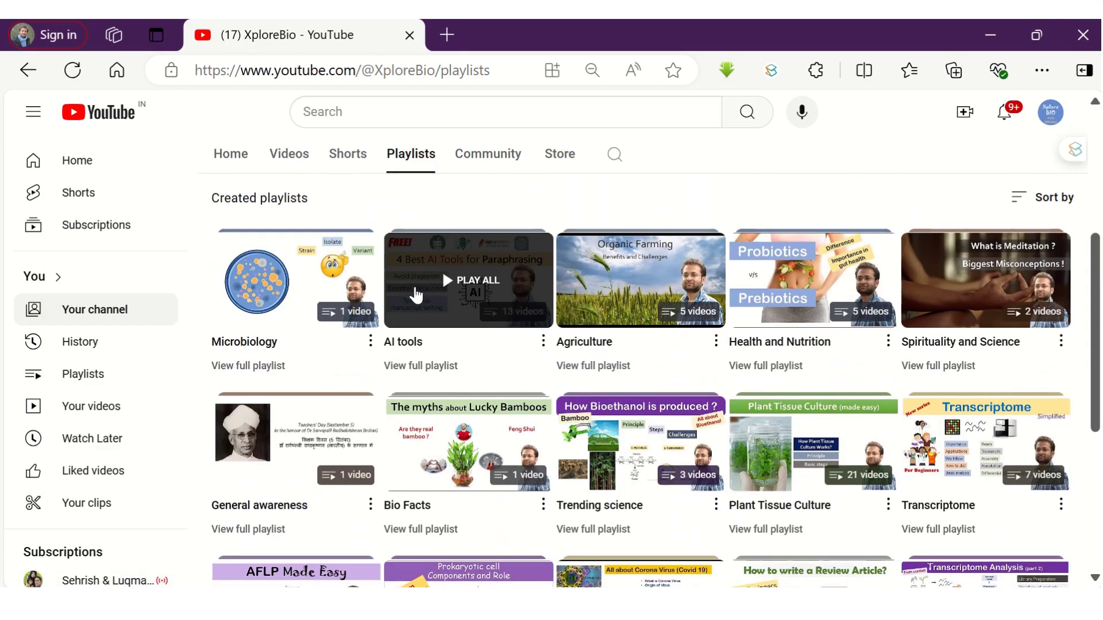
scroll(588, 373, down, 5)
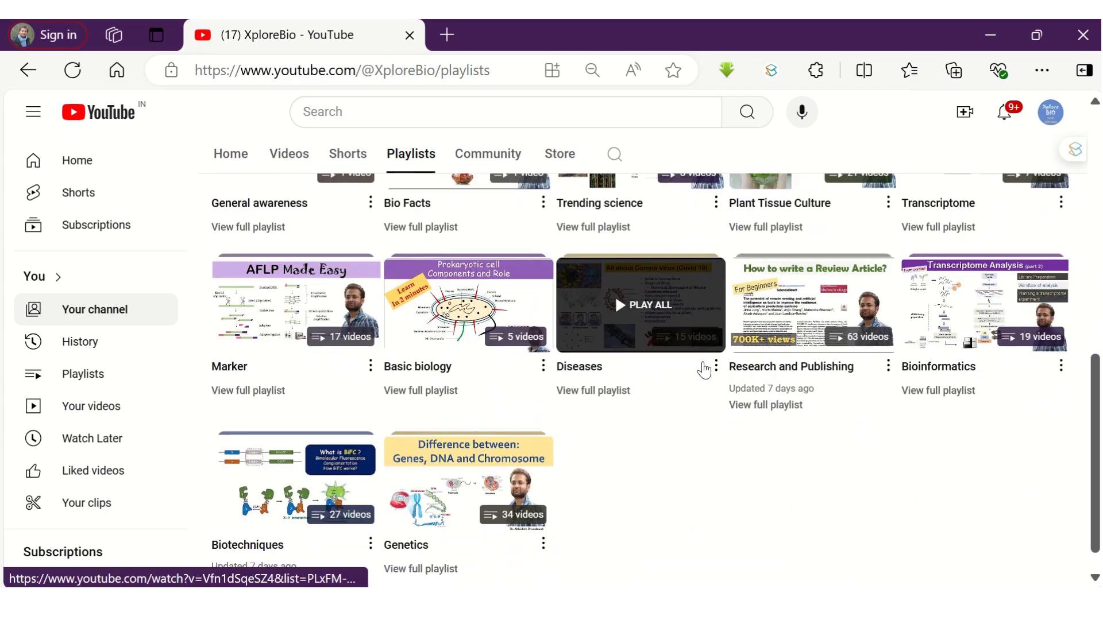
scroll(752, 373, down, 1)
click(752, 379)
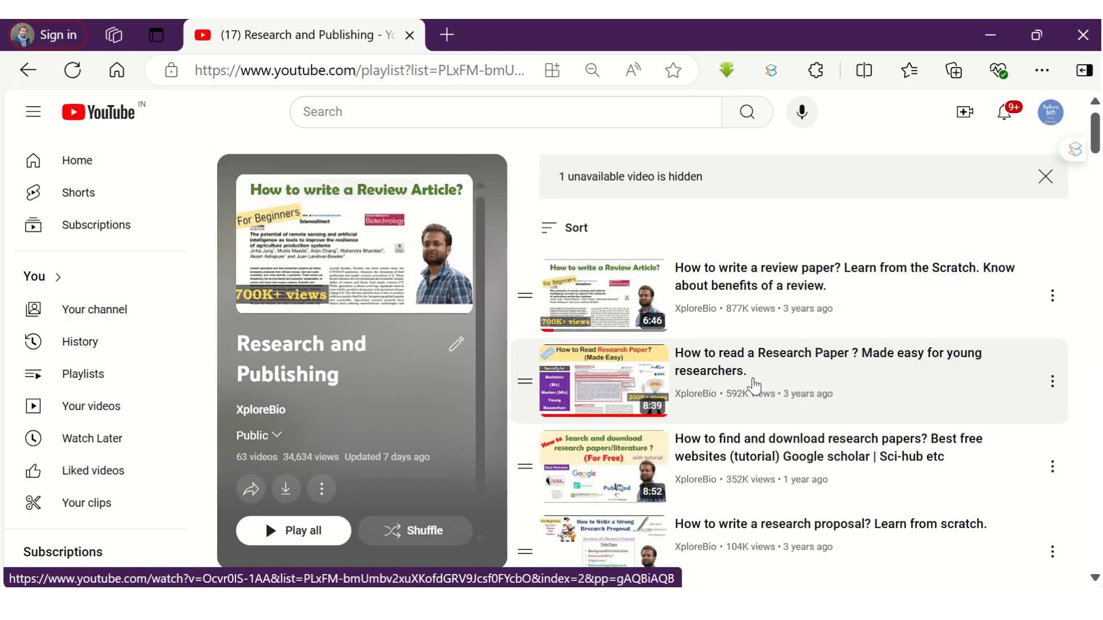
scroll(771, 455, down, 5)
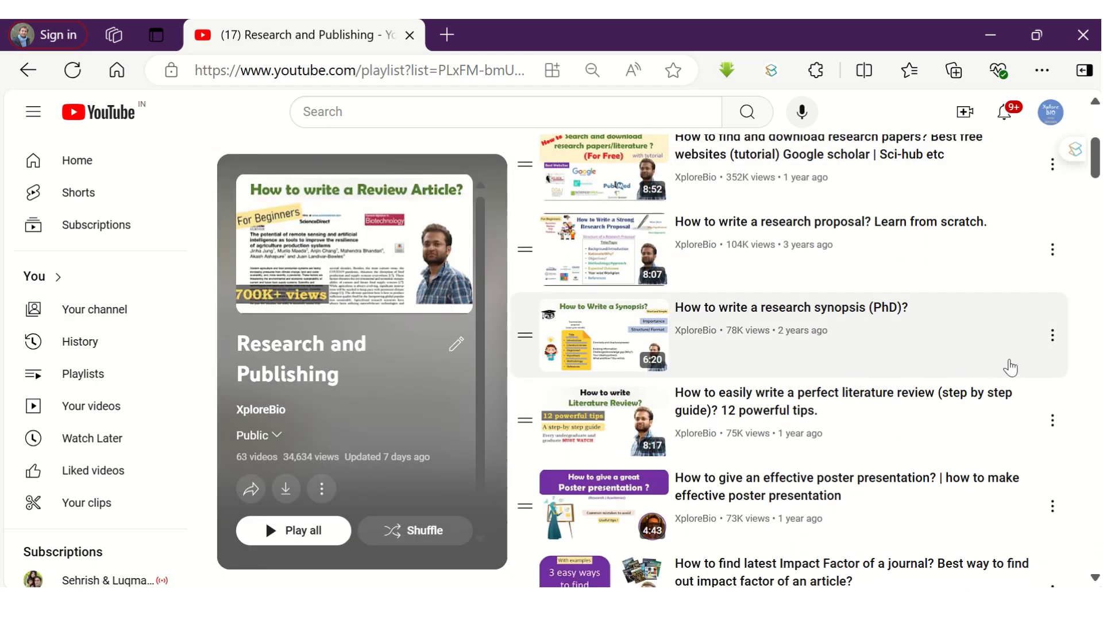
scroll(1011, 368, down, 4)
scroll(1011, 367, down, 7)
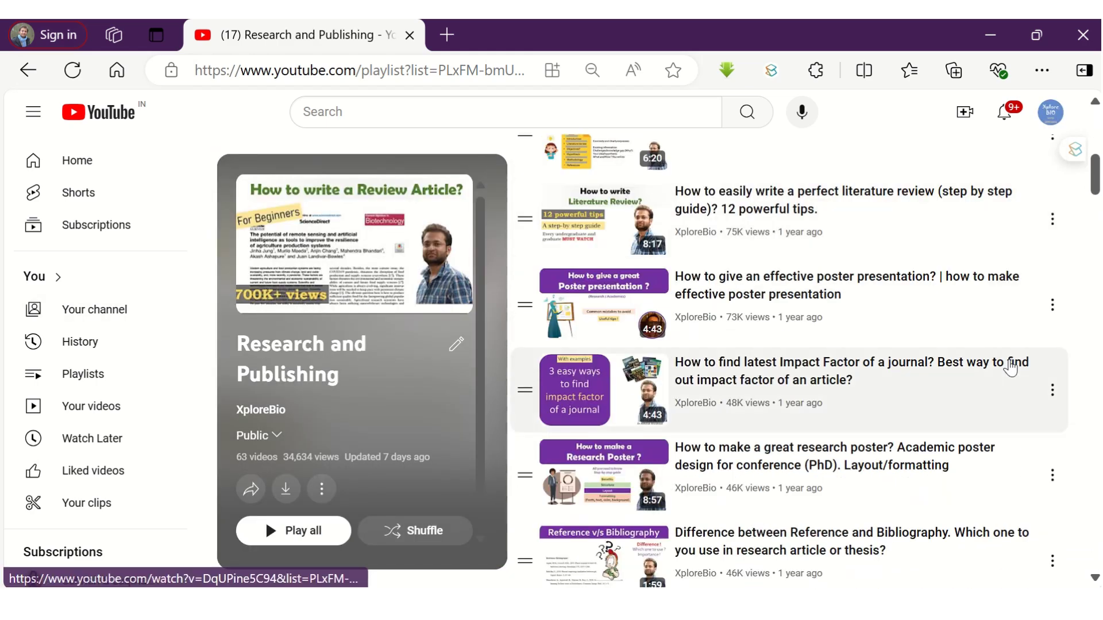